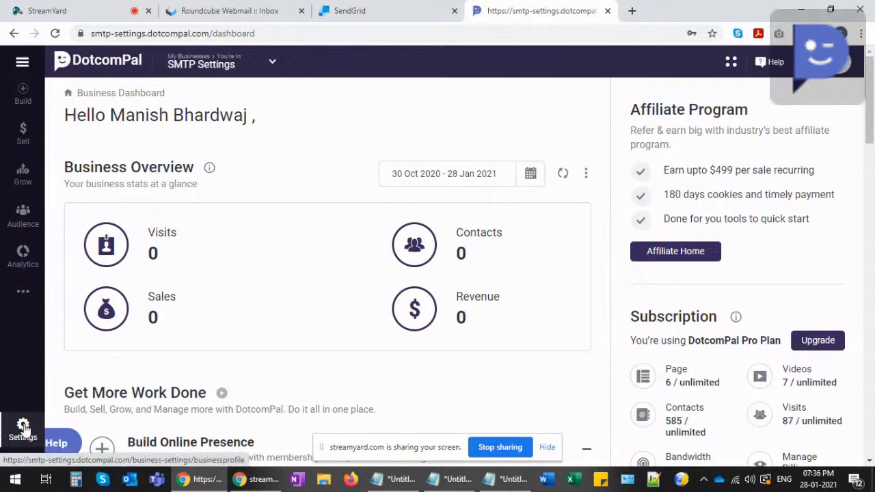
# - Open Settings to view the business profile: Health category, 10000–50000 customers, 51–200 staff, $50000–$100000 turnover
pyautogui.click(23, 427)
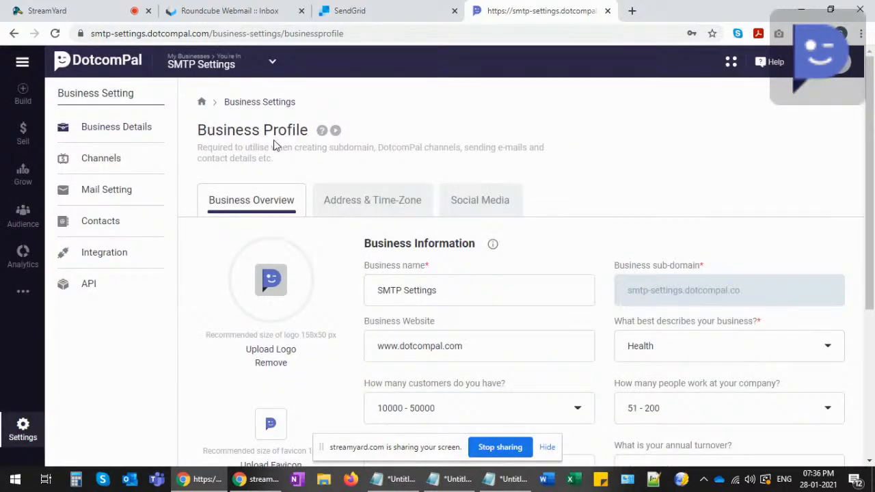
pyautogui.scroll(-4, 387, 210)
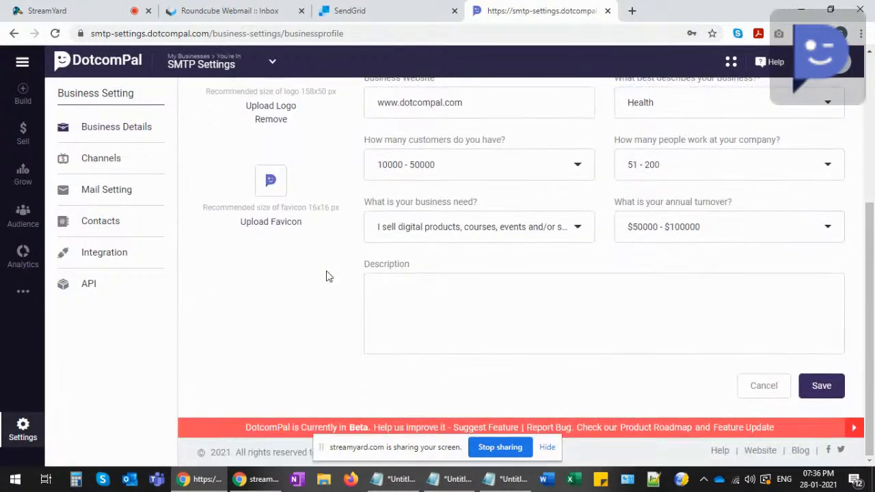
pyautogui.scroll(4, 326, 276)
pyautogui.scroll(-2, 351, 267)
pyautogui.scroll(2, 347, 266)
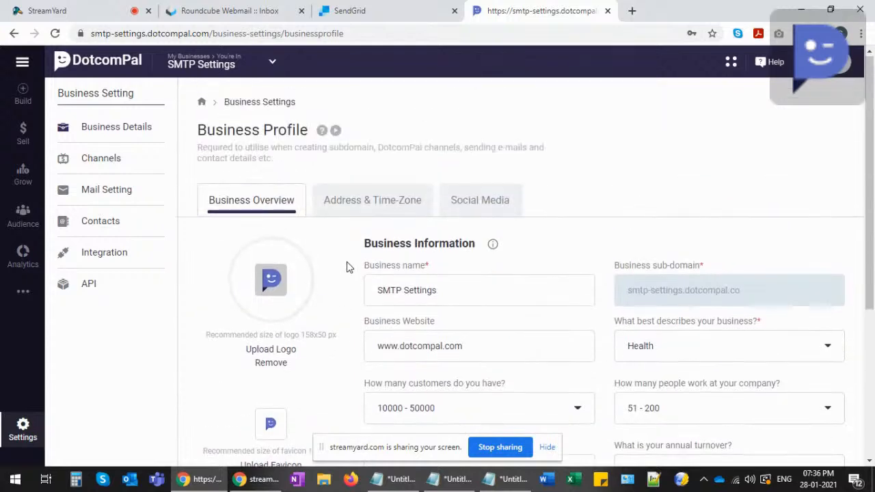
pyautogui.scroll(-2, 267, 270)
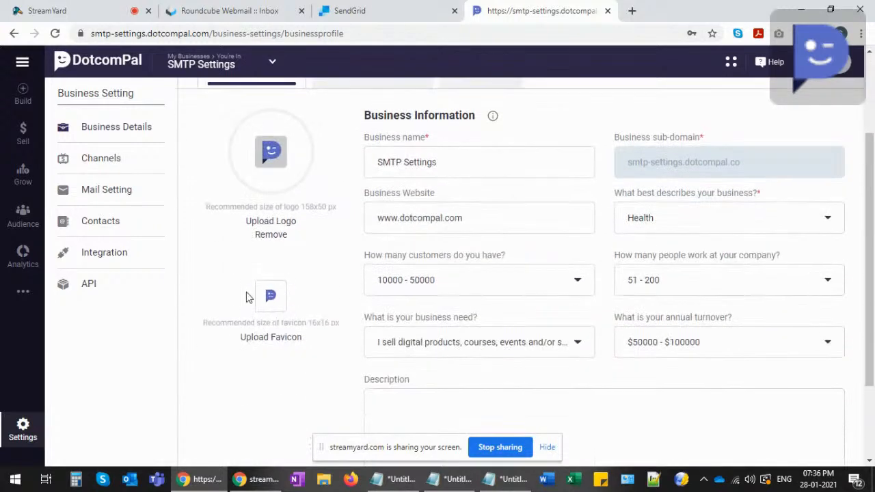
pyautogui.scroll(1, 326, 246)
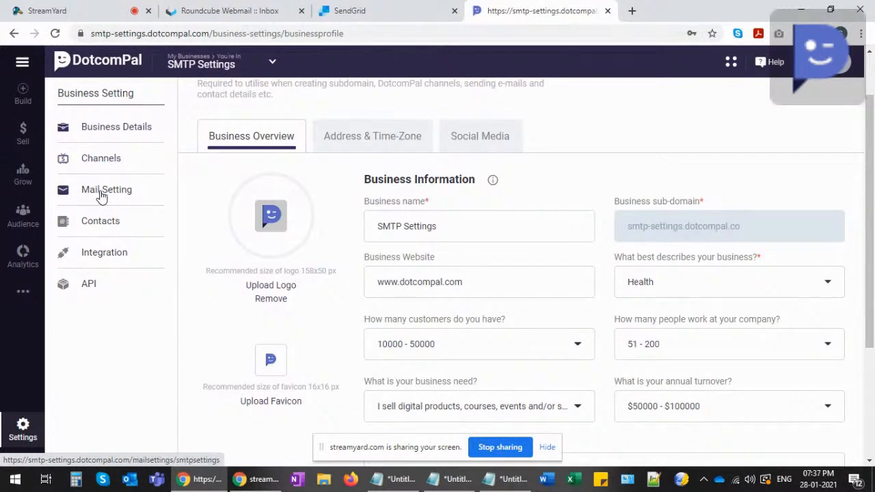
# - Open Mail Setting to show the SMTP Setting tab with no servers configured
pyautogui.click(112, 196)
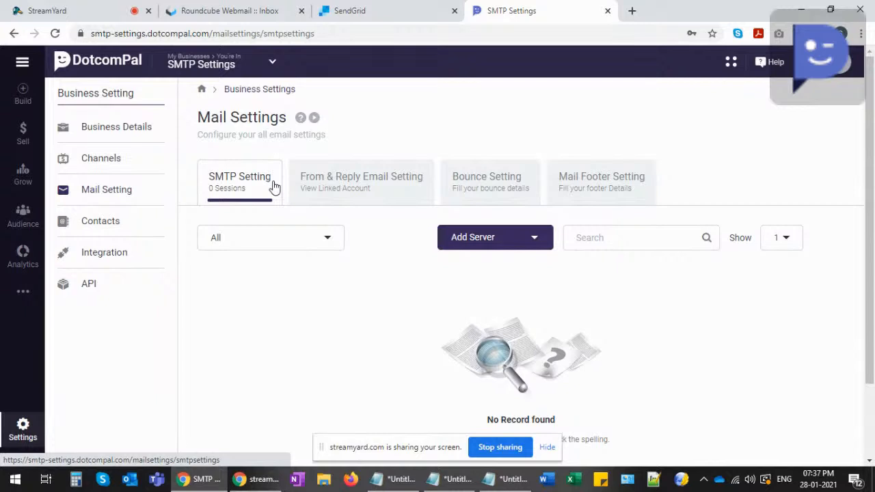
# - Browse the Add Server provider list and pick SendGrid API
pyautogui.click(537, 245)
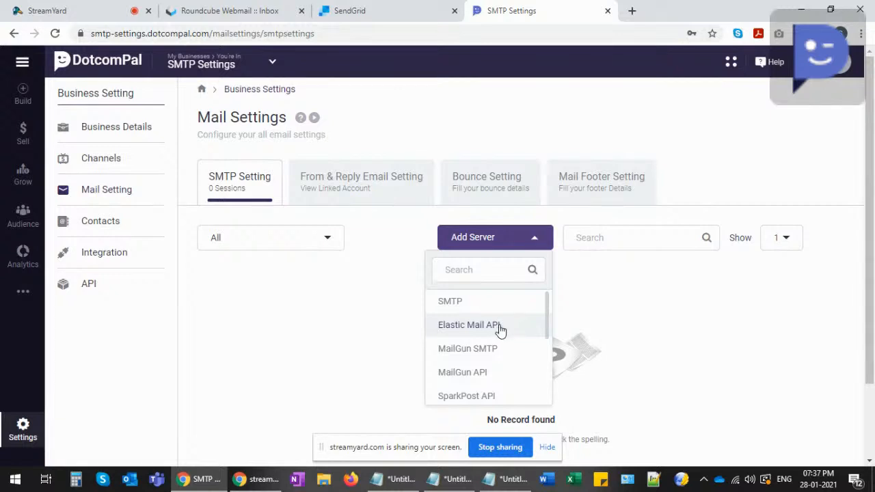
pyautogui.scroll(-1, 498, 342)
pyautogui.scroll(-3, 498, 342)
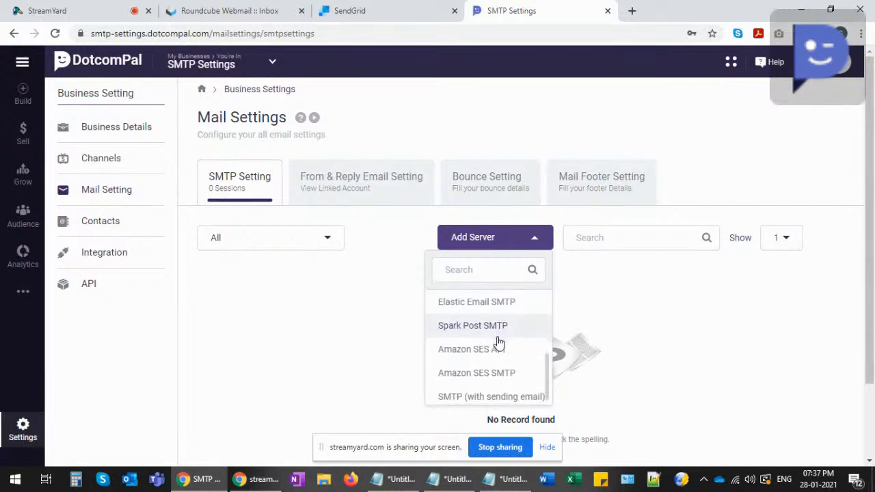
pyautogui.scroll(3, 498, 342)
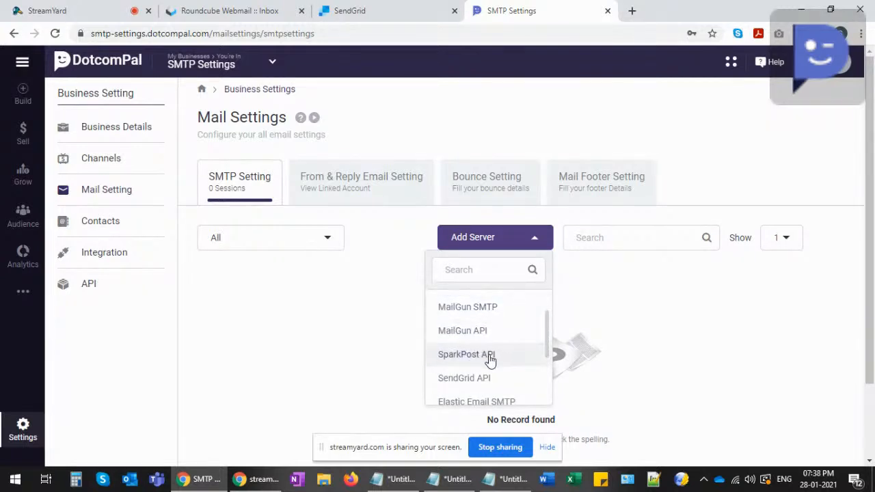
pyautogui.scroll(-3, 489, 360)
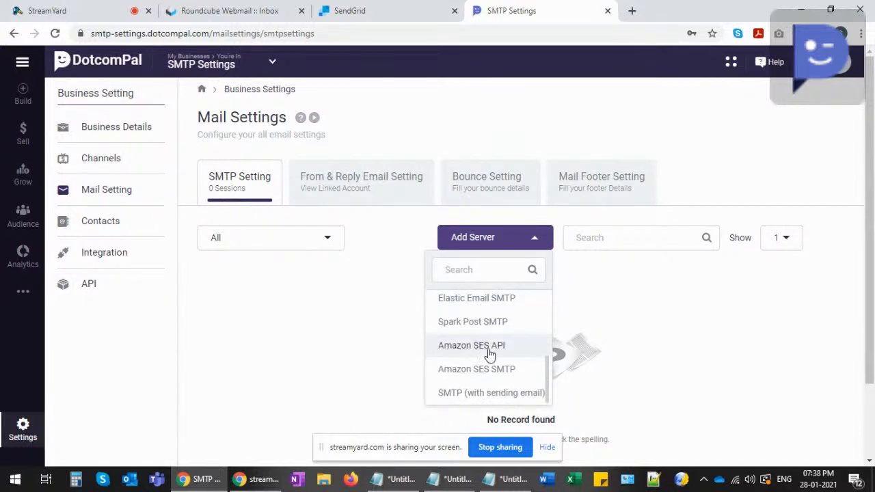
pyautogui.scroll(-1, 503, 376)
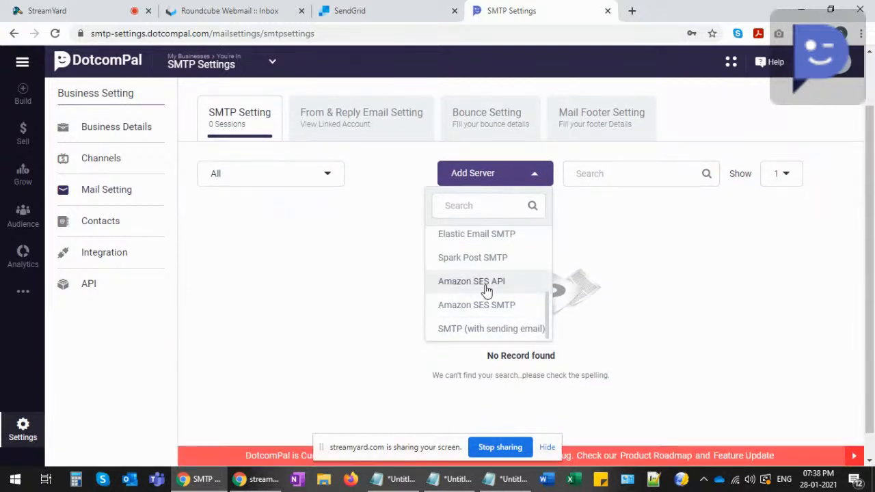
pyautogui.scroll(3, 486, 291)
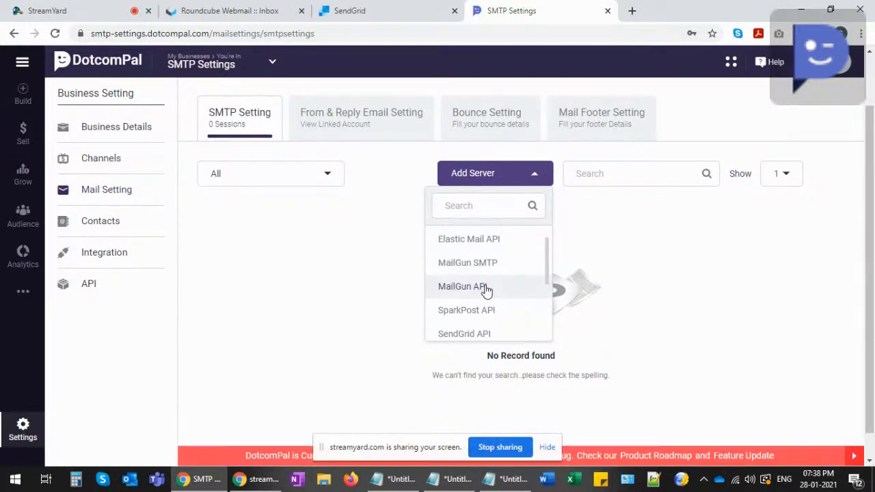
pyautogui.scroll(-3, 486, 290)
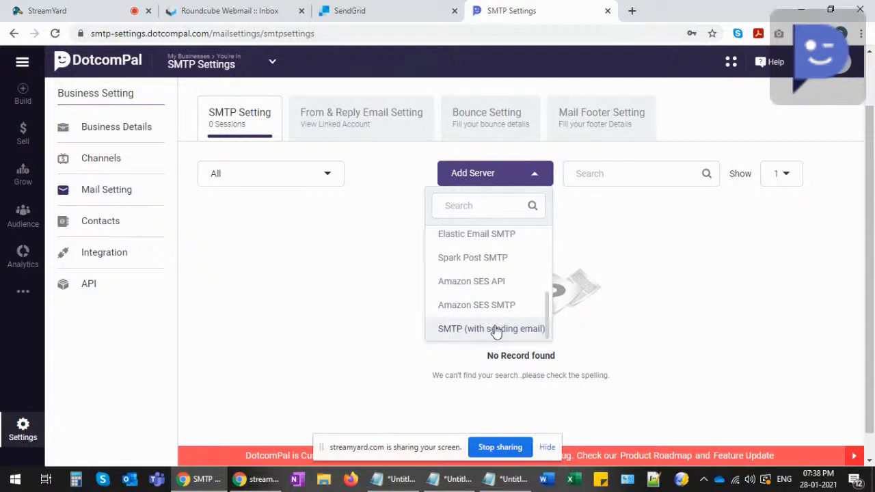
pyautogui.scroll(2, 496, 328)
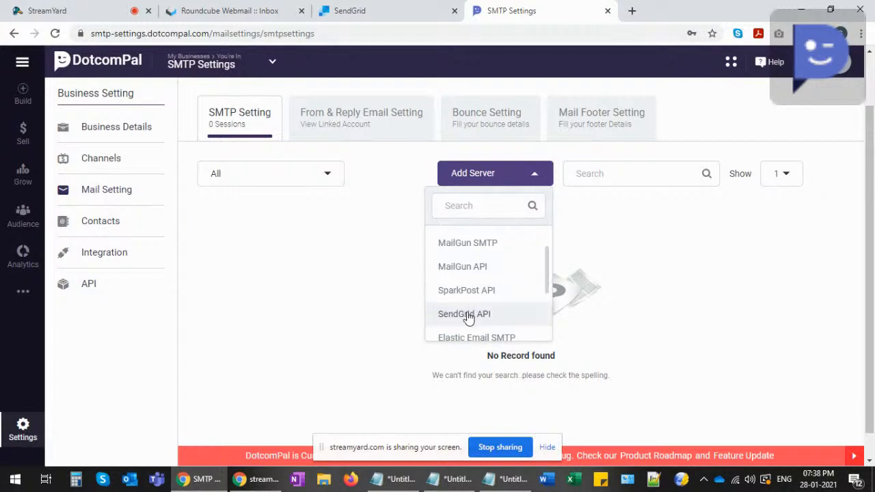
pyautogui.click(471, 315)
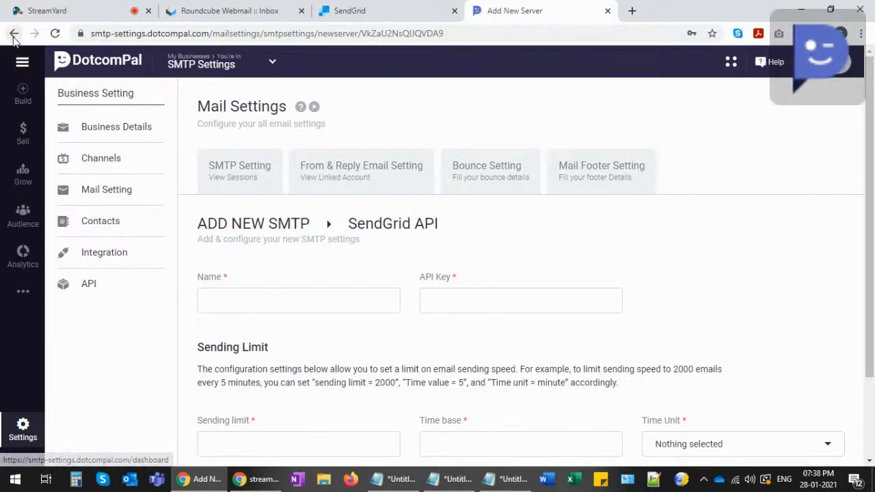
pyautogui.click(107, 195)
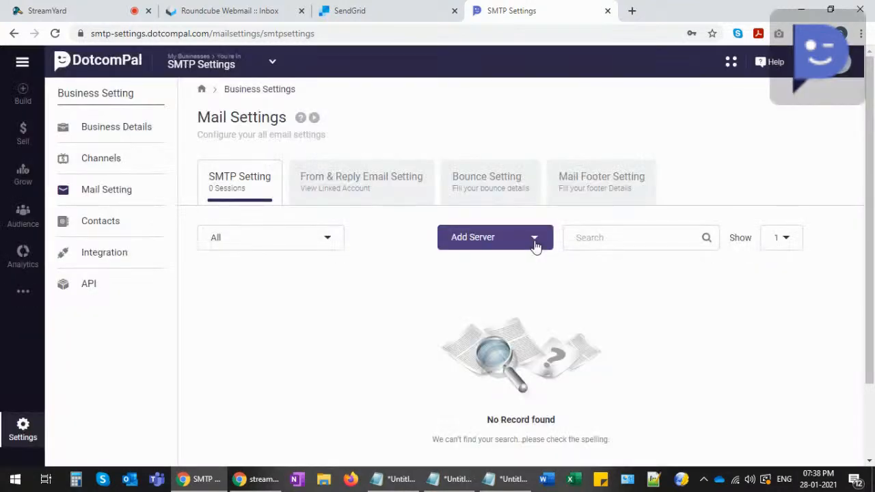
pyautogui.click(534, 243)
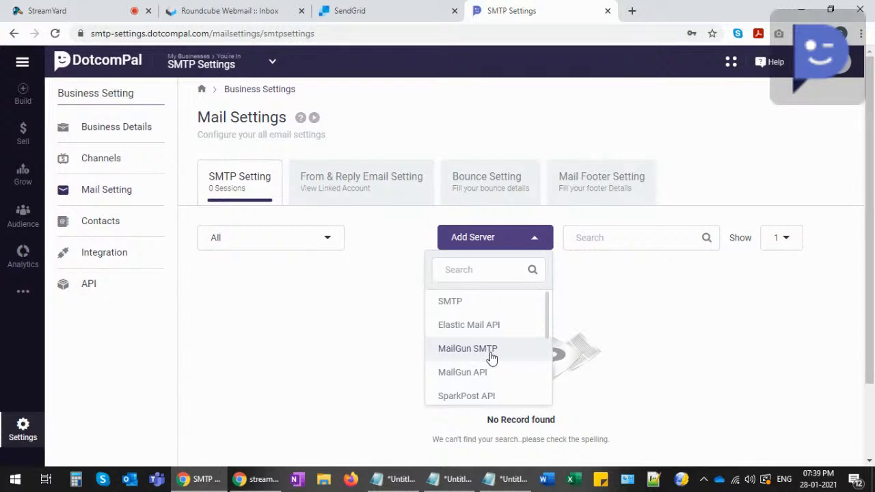
pyautogui.scroll(-3, 490, 355)
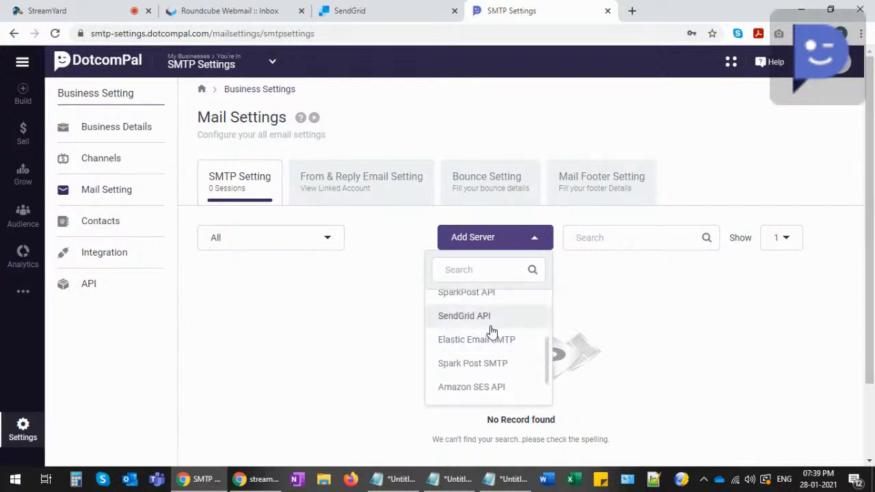
pyautogui.click(451, 316)
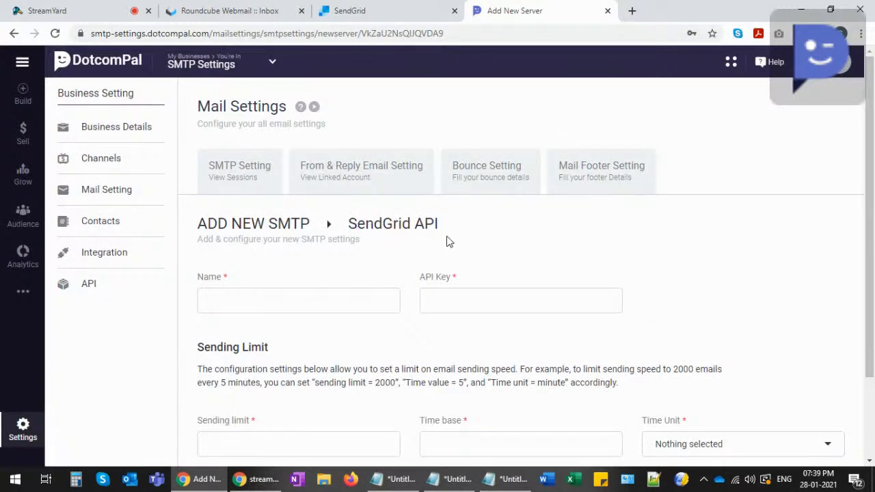
# - Name the SendGrid server 'SMTP Demonstration' and move to the API Key field
pyautogui.click(247, 304)
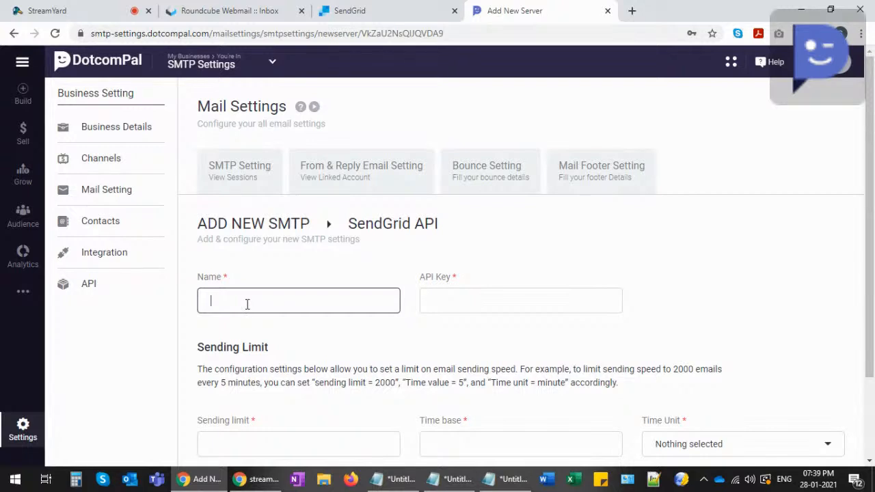
pyautogui.write('SMTP Demonstration')
pyautogui.click(447, 302)
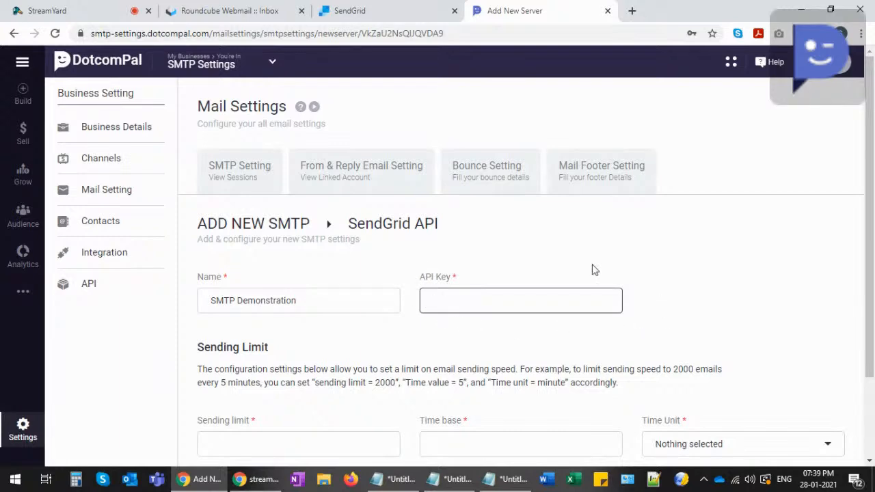
# - In SendGrid, go to Settings > API Keys and start a new API key
pyautogui.click(363, 14)
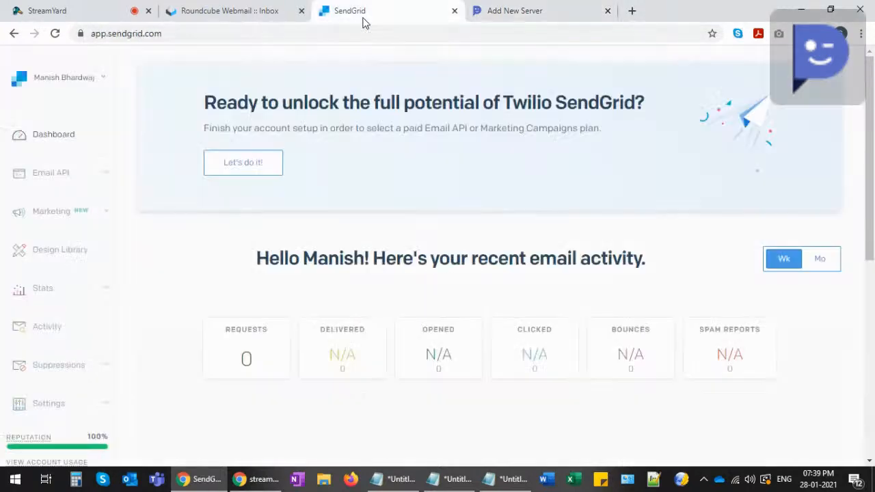
pyautogui.scroll(-5, 338, 181)
pyautogui.scroll(-2, 191, 273)
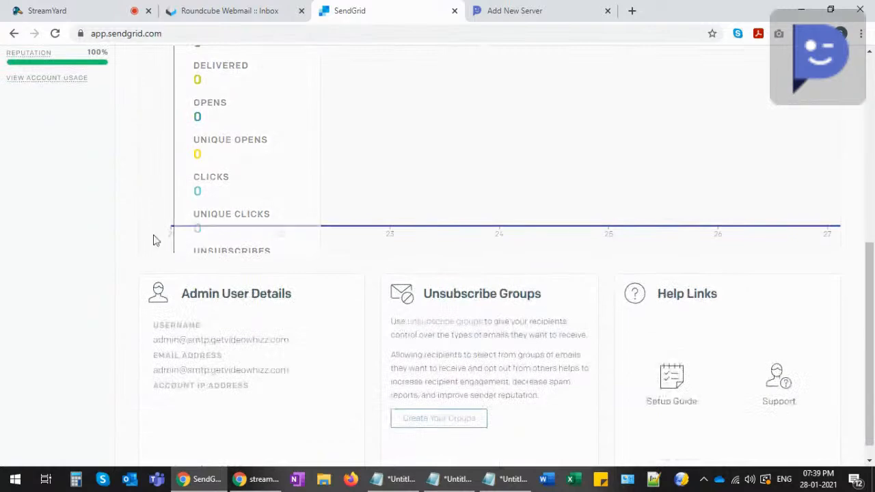
pyautogui.scroll(6, 164, 307)
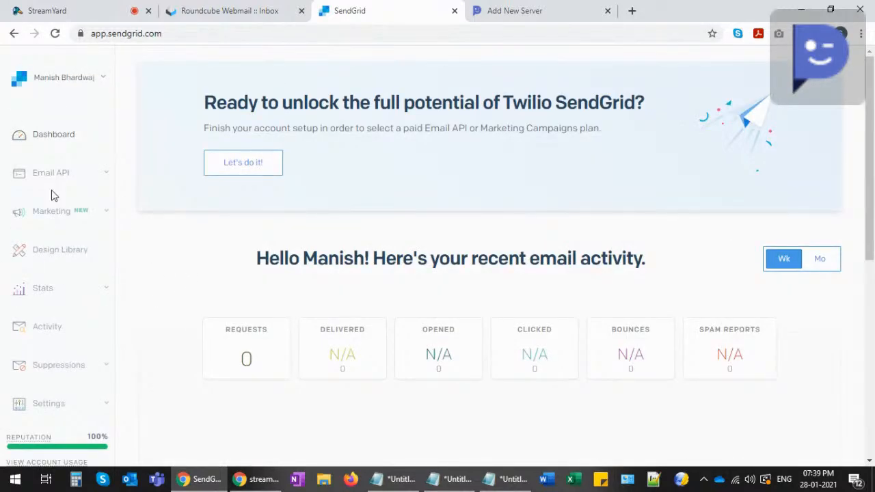
pyautogui.scroll(-3, 52, 199)
pyautogui.click(48, 213)
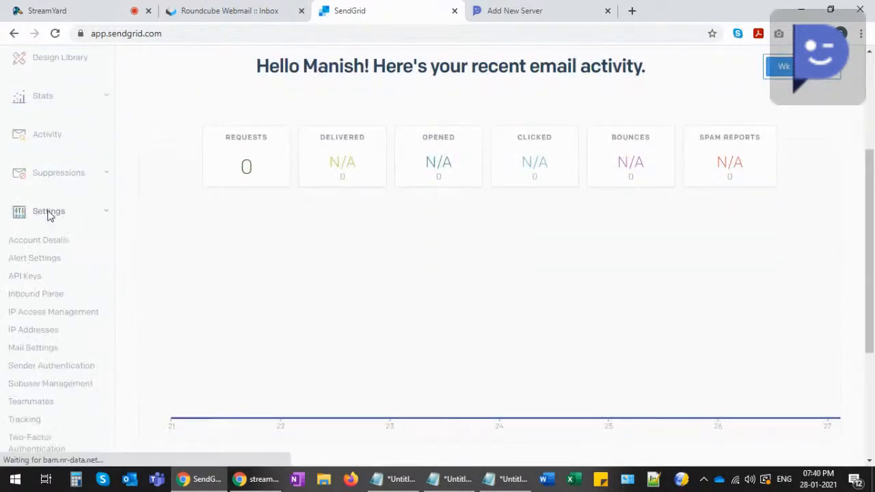
pyautogui.click(23, 277)
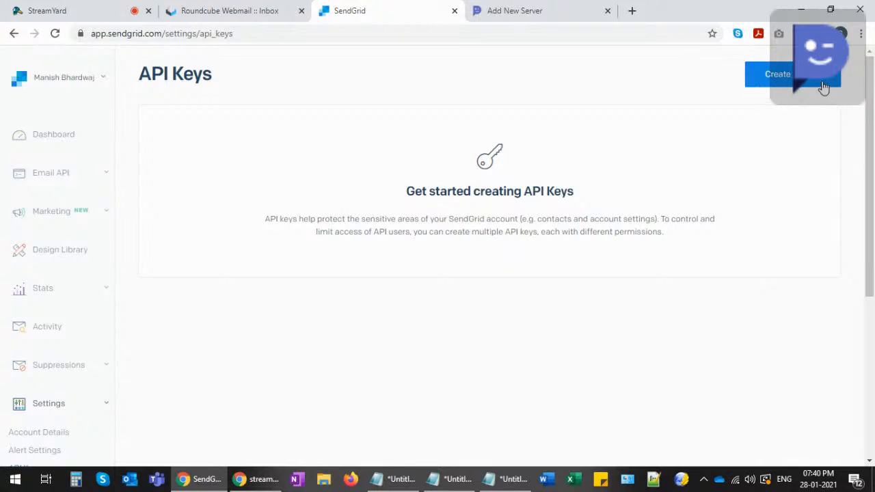
pyautogui.click(780, 74)
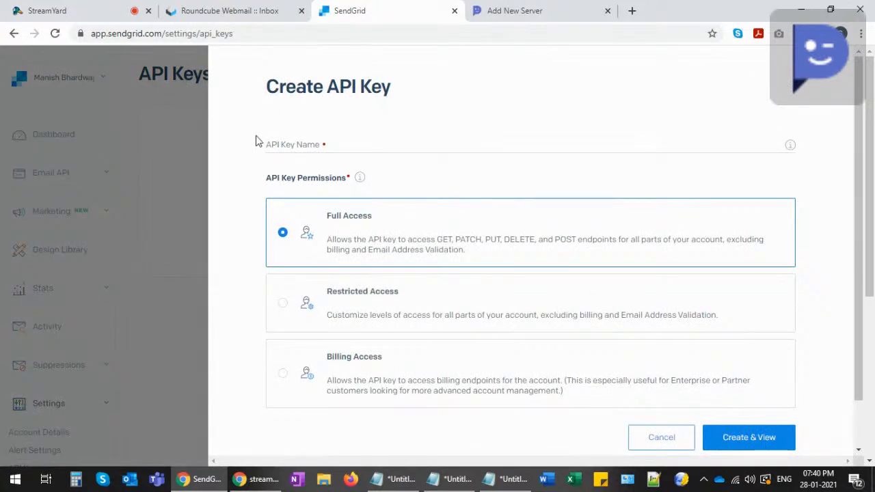
# - Name the SendGrid key 'SMTP Demonstration' and create it with Create & View
pyautogui.click(305, 143)
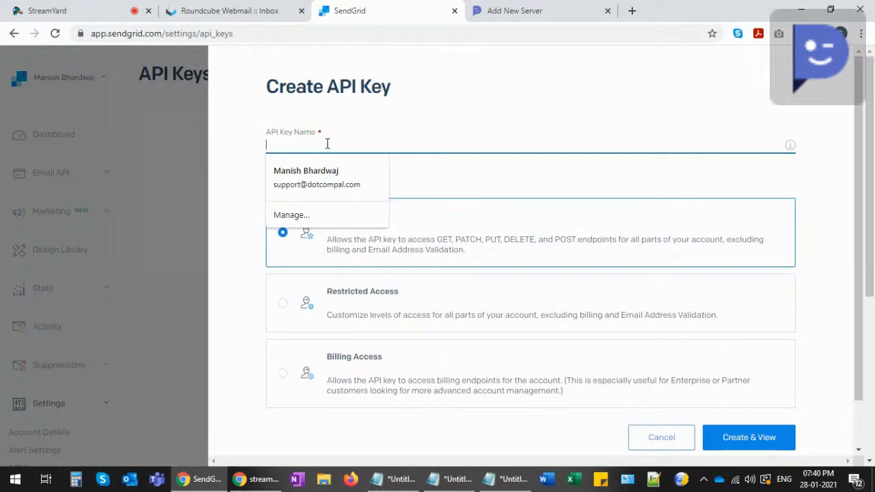
pyautogui.write('SMTP Demonstration')
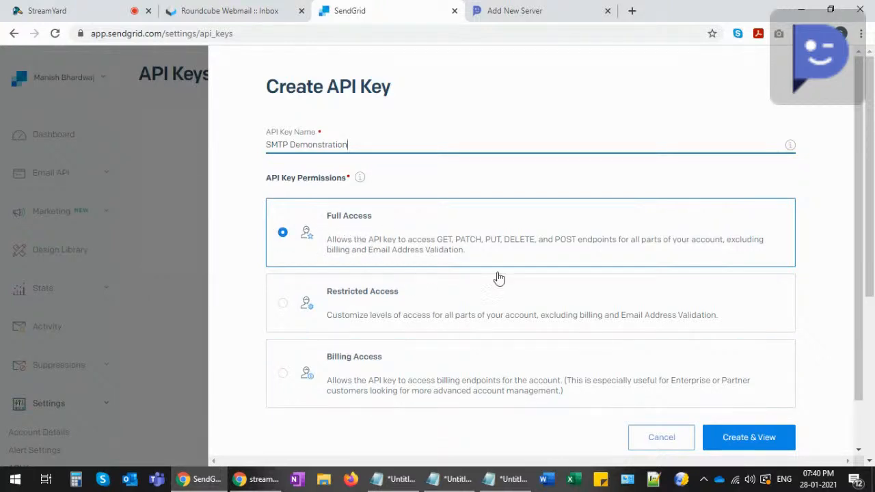
pyautogui.click(738, 435)
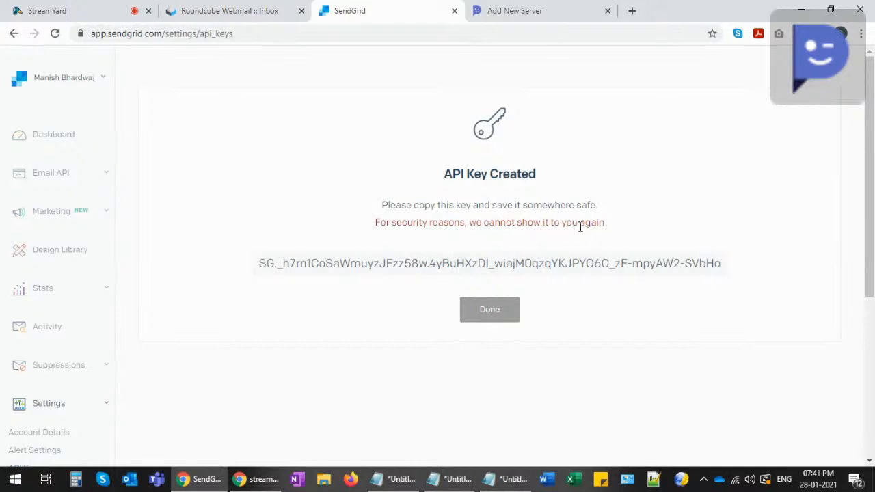
# - Copy the generated API key and close the API Key Created page
pyautogui.click(458, 266)
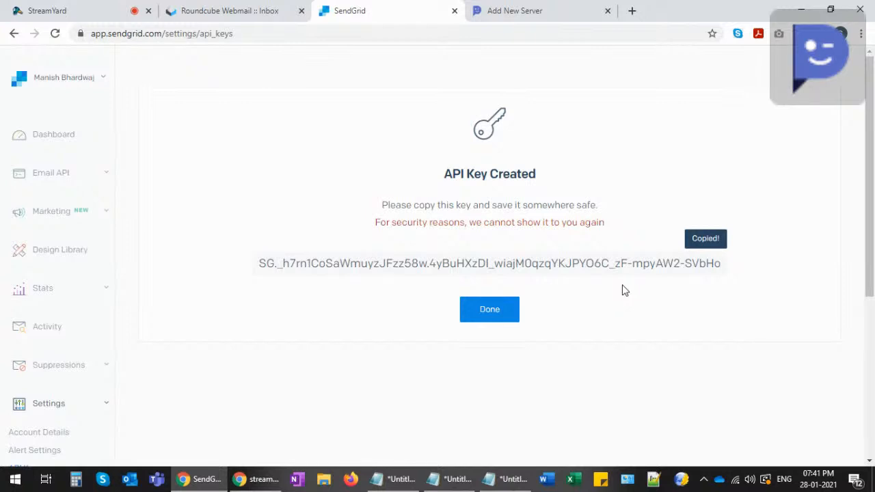
pyautogui.click(491, 311)
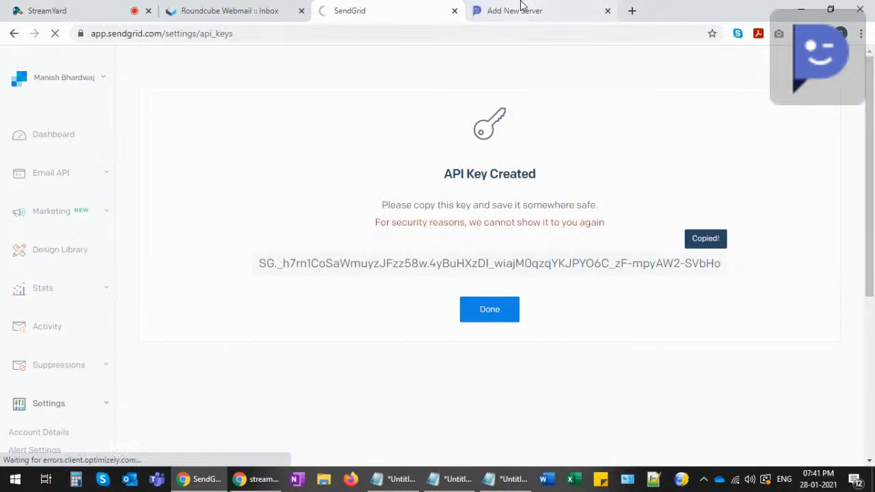
# - Paste the copied key into DotcomPal's API Key field, then return to SendGrid's API Keys list
pyautogui.click(524, 10)
pyautogui.click(447, 301)
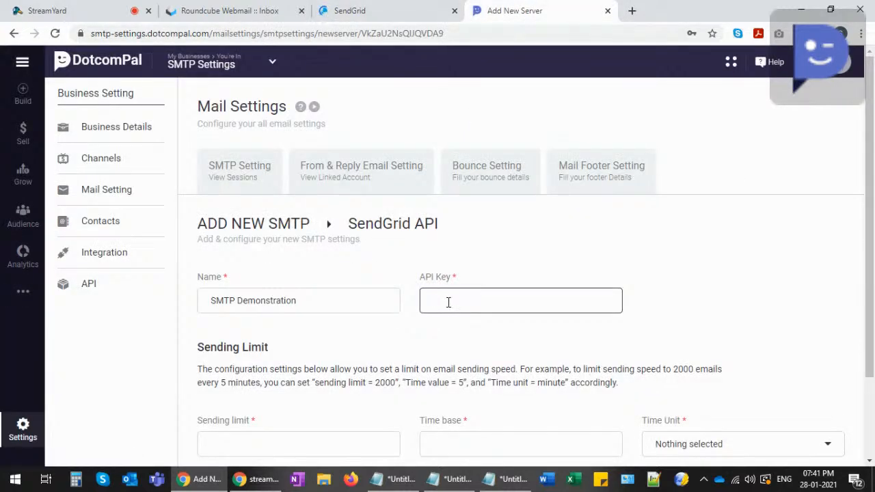
pyautogui.hotkey('ctrl', 'v')
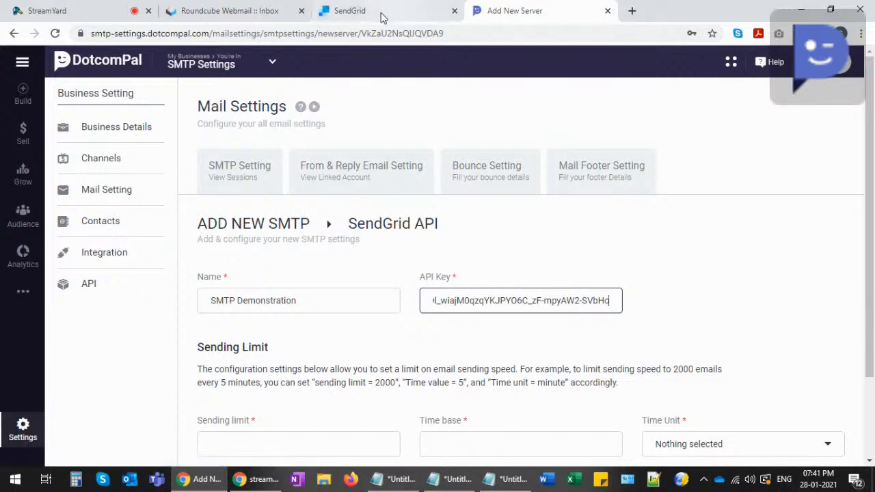
pyautogui.click(349, 10)
pyautogui.click(489, 309)
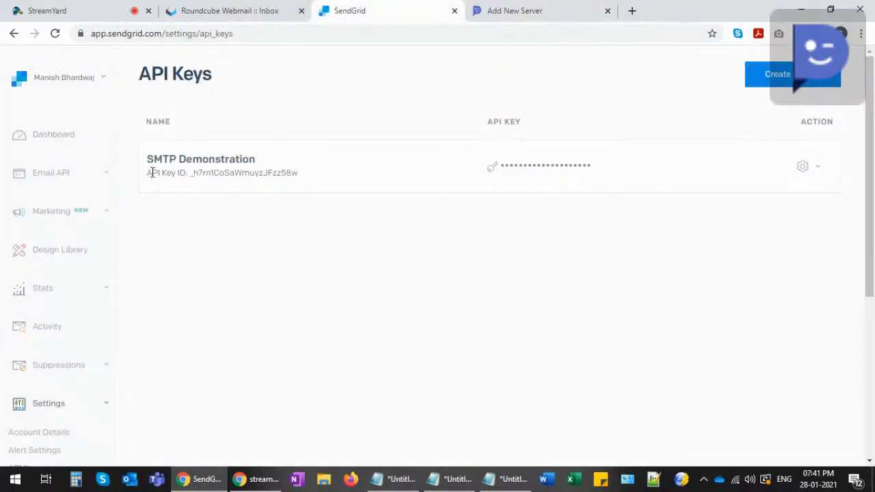
pyautogui.moveTo(146, 162); pyautogui.dragTo(274, 166)
pyautogui.moveTo(152, 169); pyautogui.dragTo(221, 171)
pyautogui.click(246, 170)
pyautogui.moveTo(190, 173); pyautogui.dragTo(301, 174)
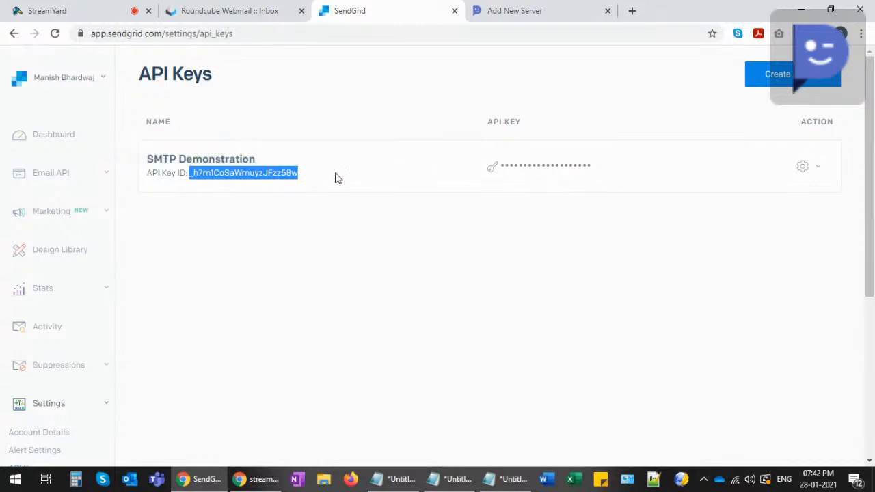
pyautogui.moveTo(498, 166); pyautogui.dragTo(568, 166)
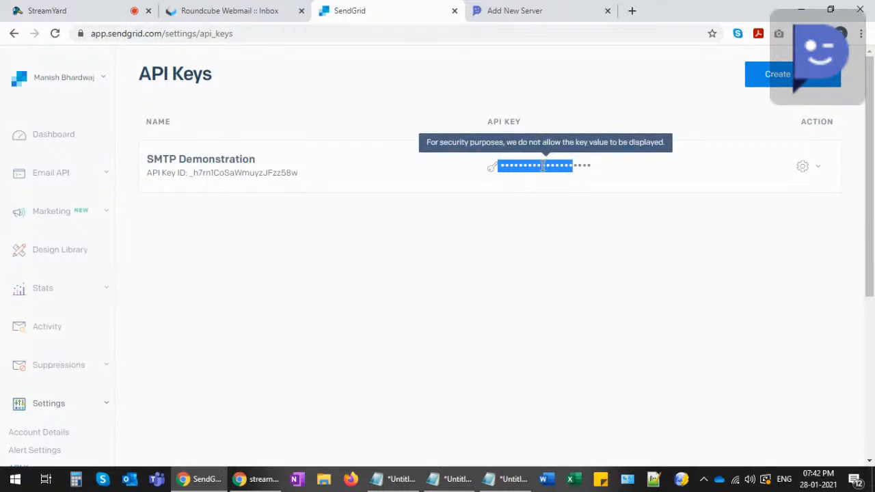
# - Review the server form's Sending Limit section and Time Unit choices without changing them
pyautogui.click(519, 12)
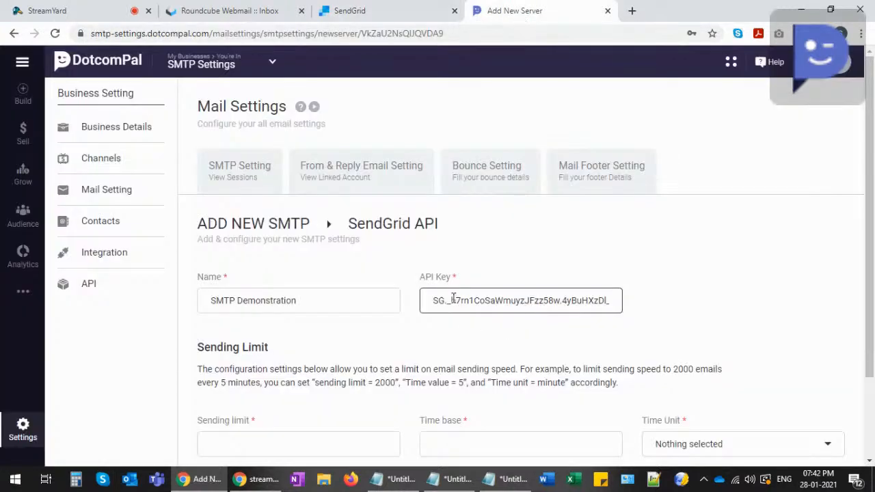
pyautogui.moveTo(434, 298); pyautogui.dragTo(623, 307)
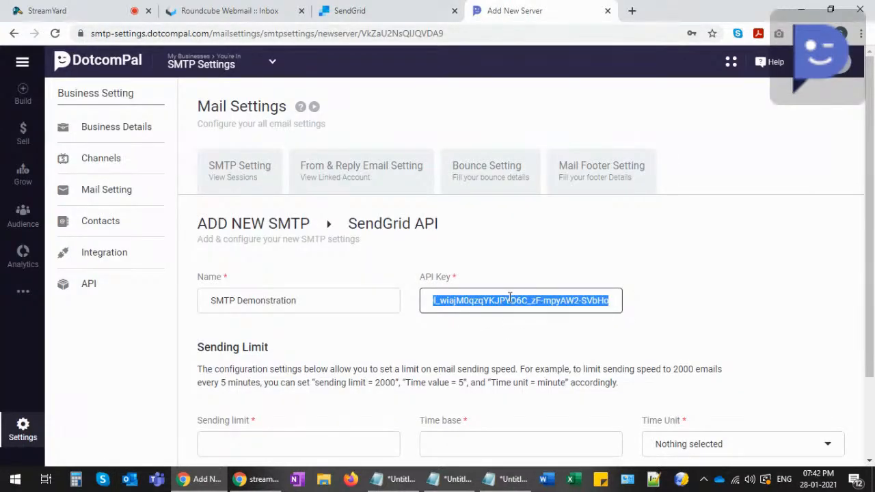
pyautogui.scroll(-1, 402, 282)
pyautogui.scroll(-1, 403, 282)
pyautogui.moveTo(197, 250); pyautogui.dragTo(273, 249)
pyautogui.click(274, 251)
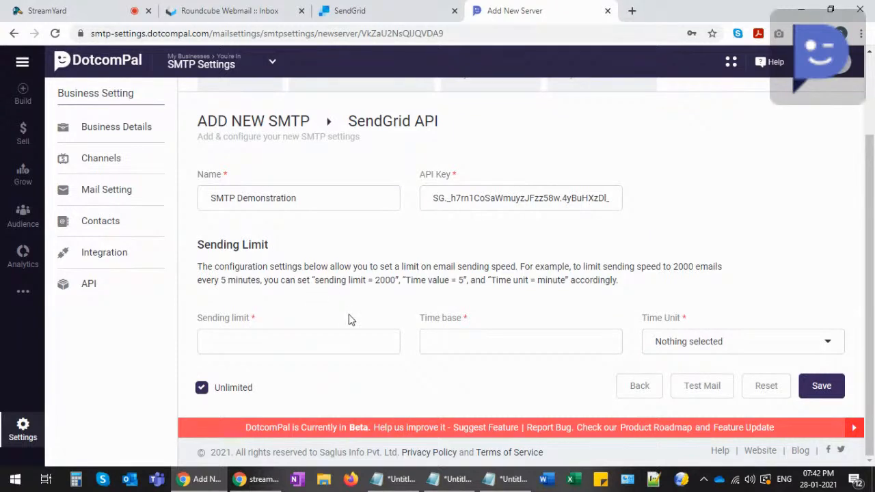
pyautogui.click(683, 354)
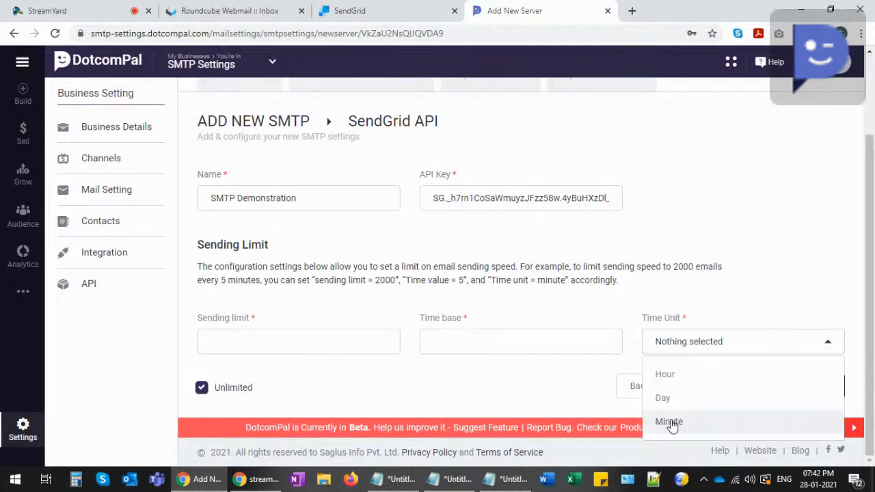
pyautogui.click(509, 376)
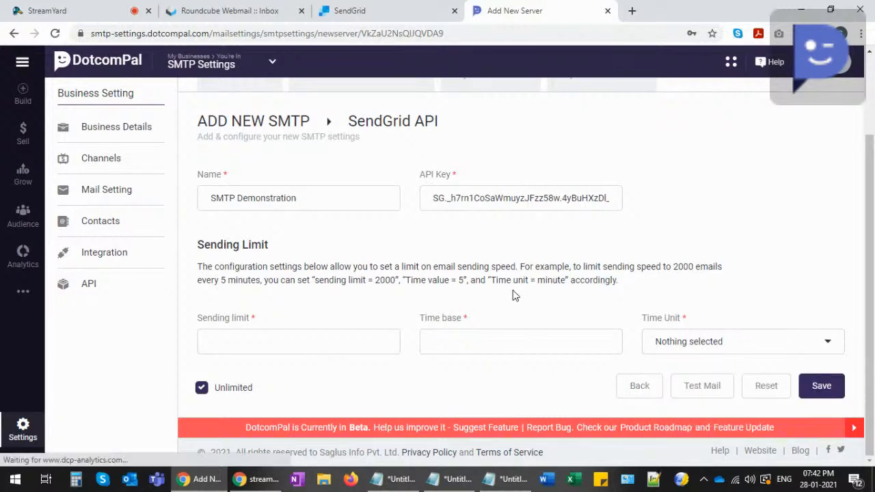
pyautogui.click(349, 11)
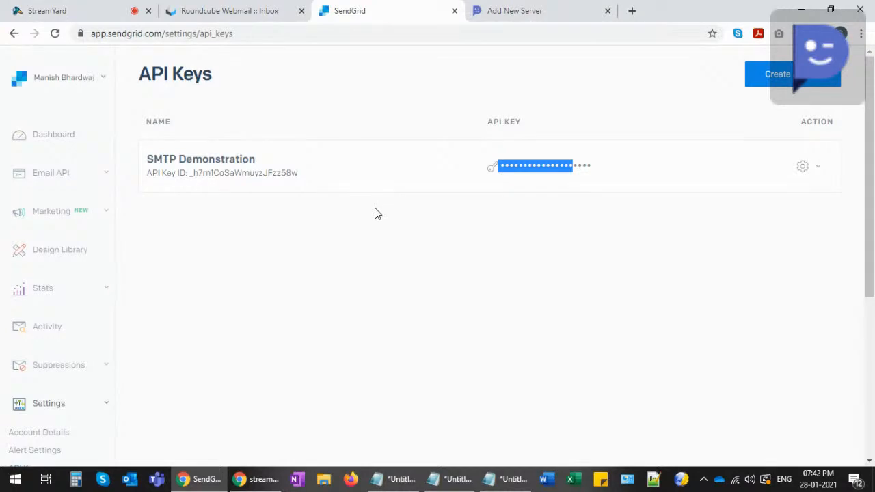
pyautogui.click(488, 13)
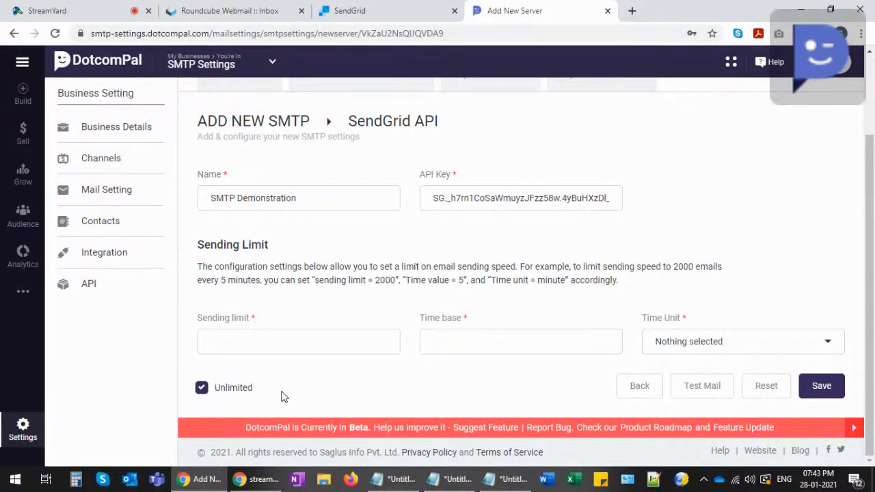
# - Enter sending limit 300 and time base 1, trying Day, Hour, then Minute as time unit
pyautogui.click(252, 339)
pyautogui.write('300')
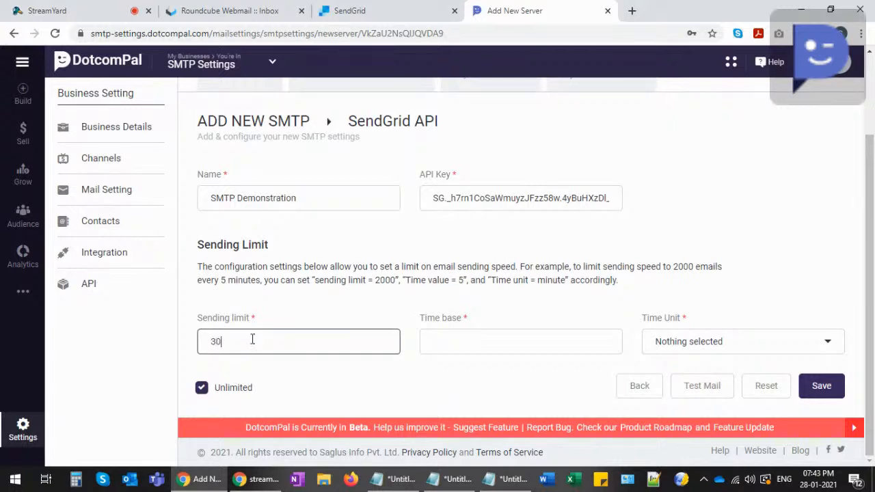
pyautogui.click(444, 348)
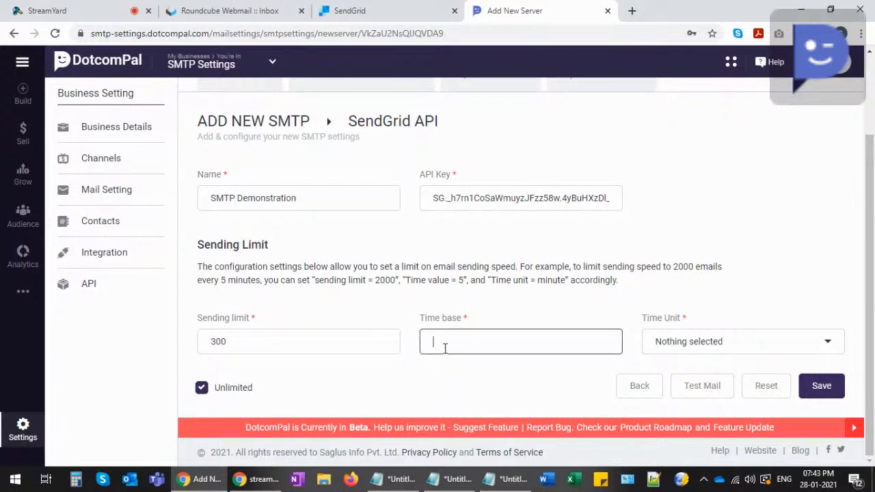
pyautogui.write('1')
pyautogui.click(662, 345)
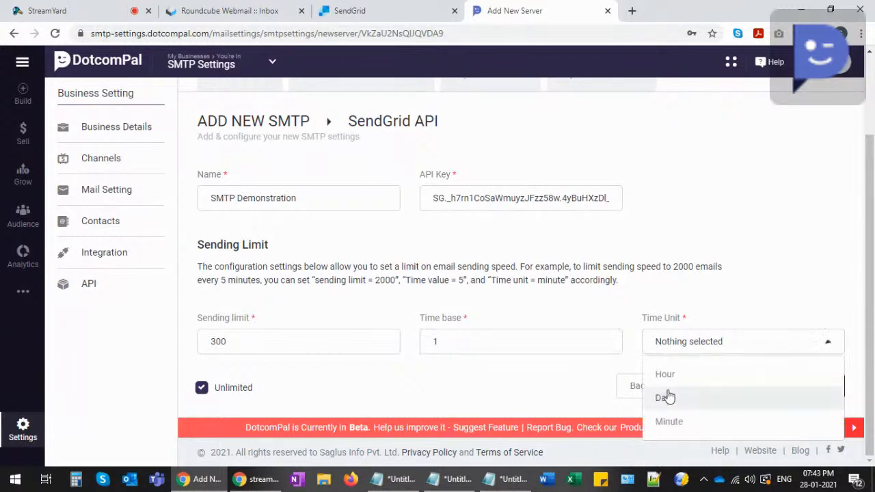
pyautogui.click(668, 397)
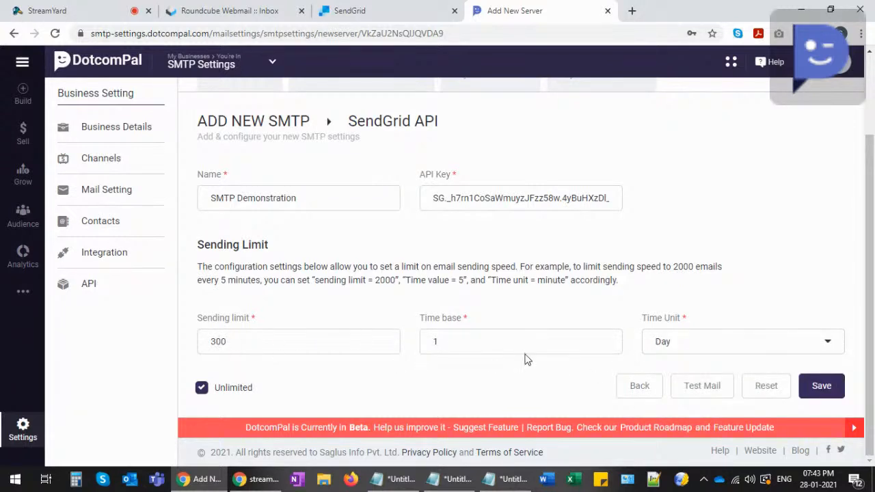
pyautogui.click(664, 344)
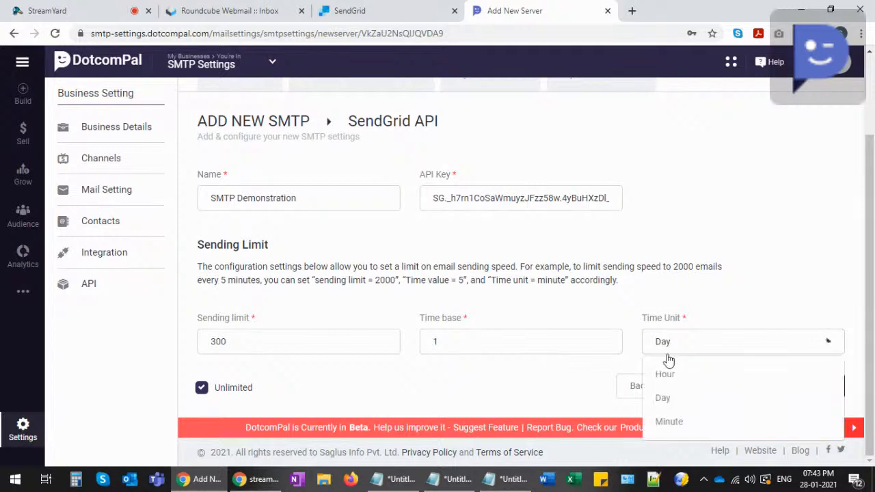
pyautogui.click(672, 379)
pyautogui.click(693, 348)
pyautogui.click(676, 417)
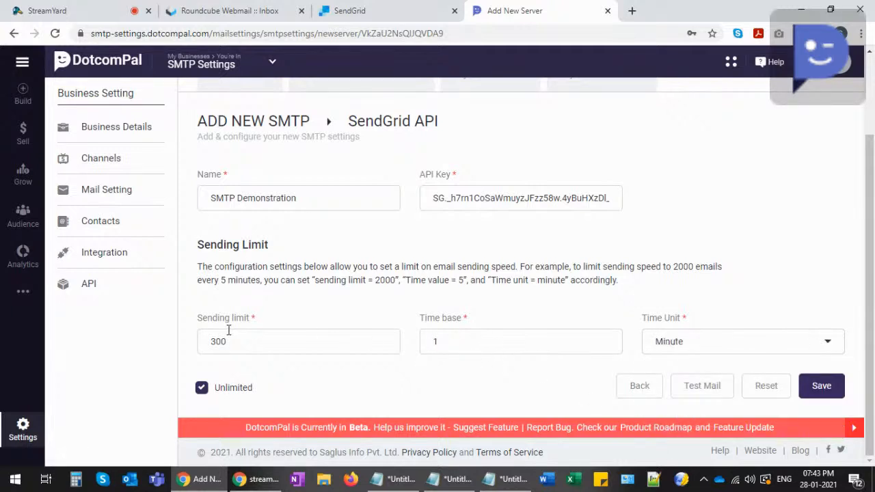
# - Clear the sending limit and time base values, keeping Minute as the time unit
pyautogui.moveTo(236, 342); pyautogui.dragTo(189, 349)
pyautogui.press('BackSpace')
pyautogui.click(451, 337)
pyautogui.moveTo(451, 338); pyautogui.dragTo(431, 340)
pyautogui.press('BackSpace')
pyautogui.click(716, 341)
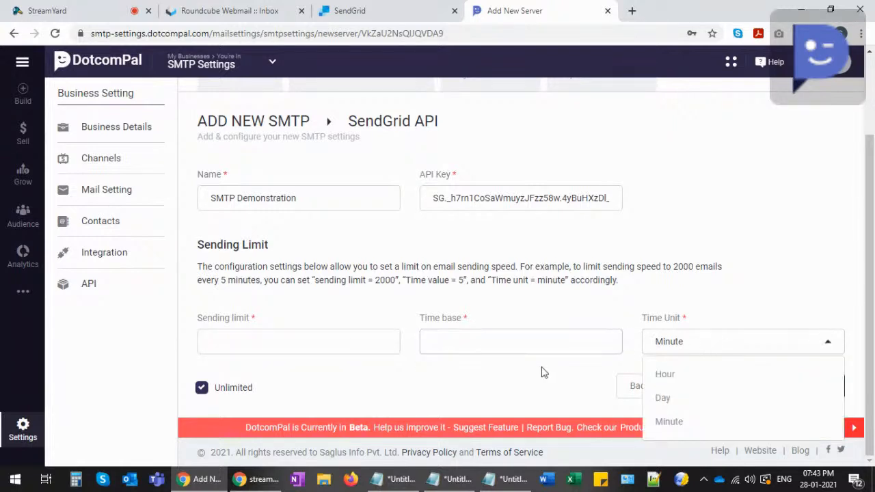
pyautogui.click(542, 367)
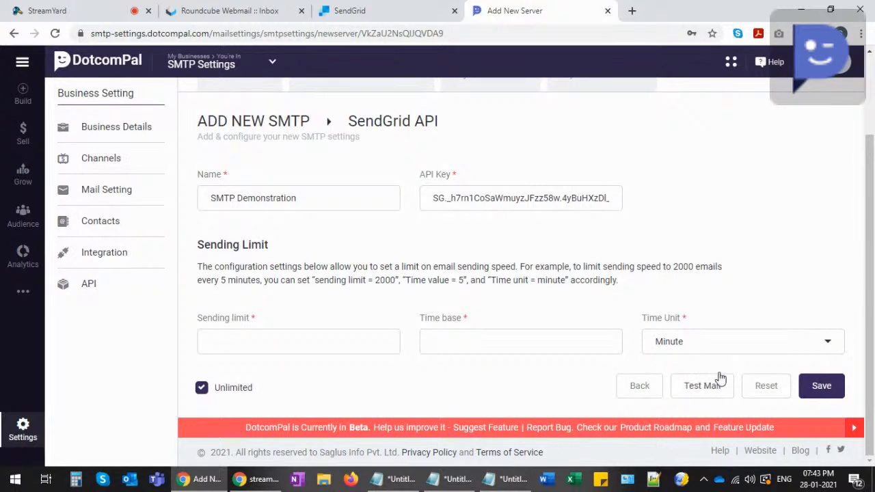
pyautogui.click(701, 386)
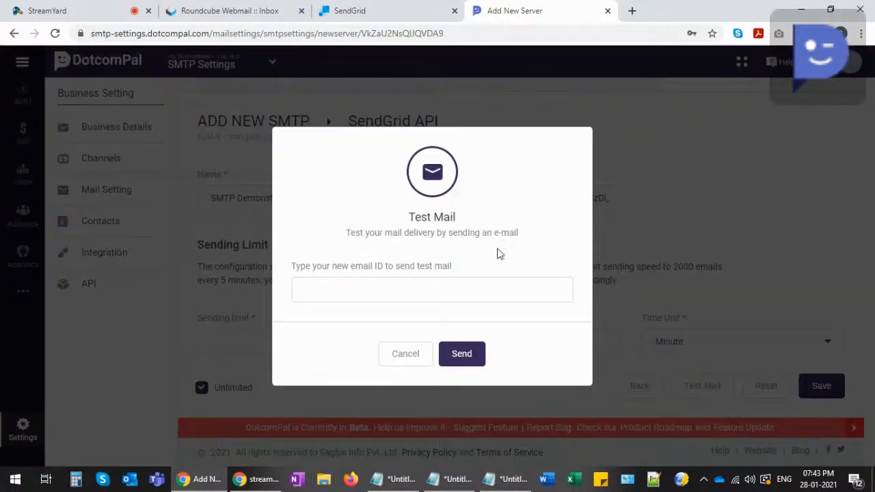
pyautogui.click(327, 286)
pyautogui.click(468, 248)
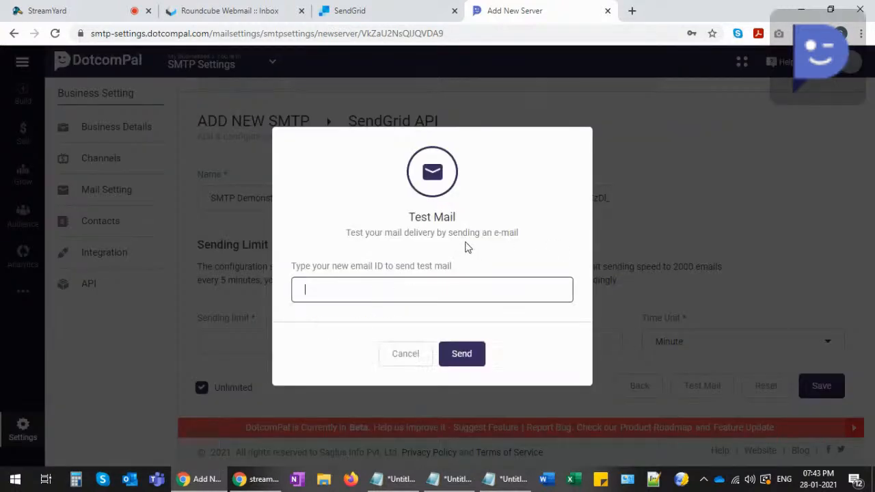
pyautogui.click(338, 291)
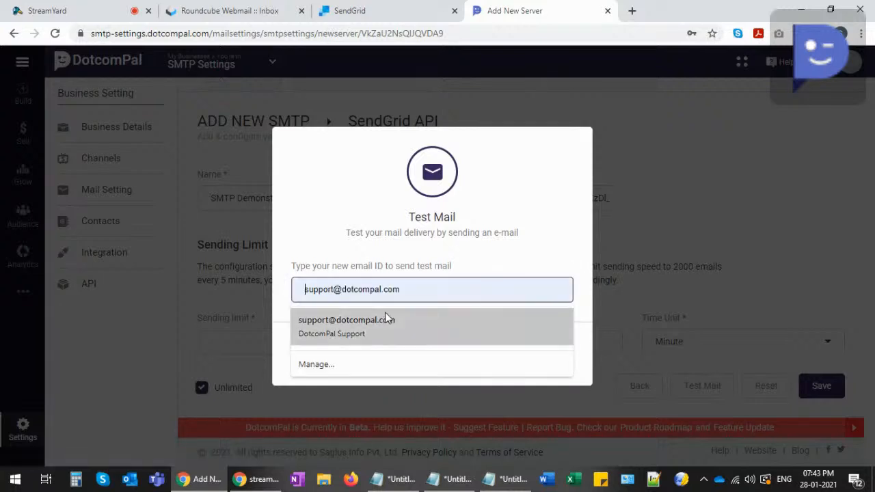
pyautogui.click(403, 248)
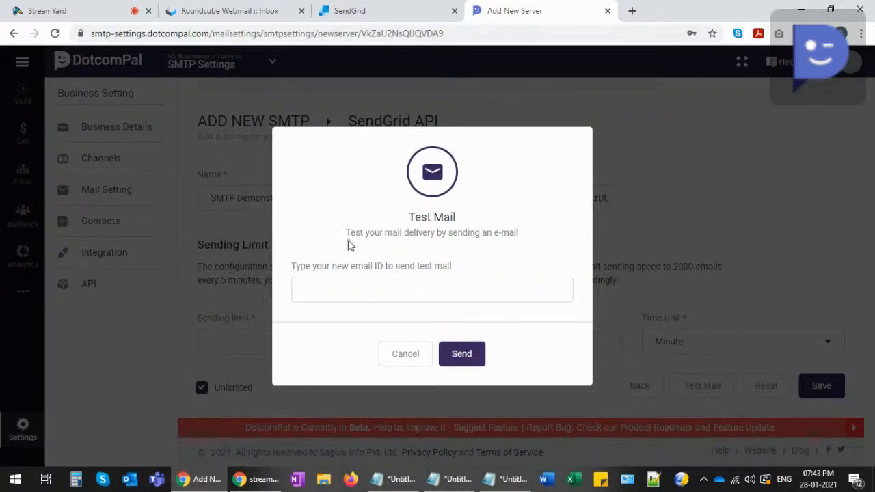
pyautogui.click(403, 359)
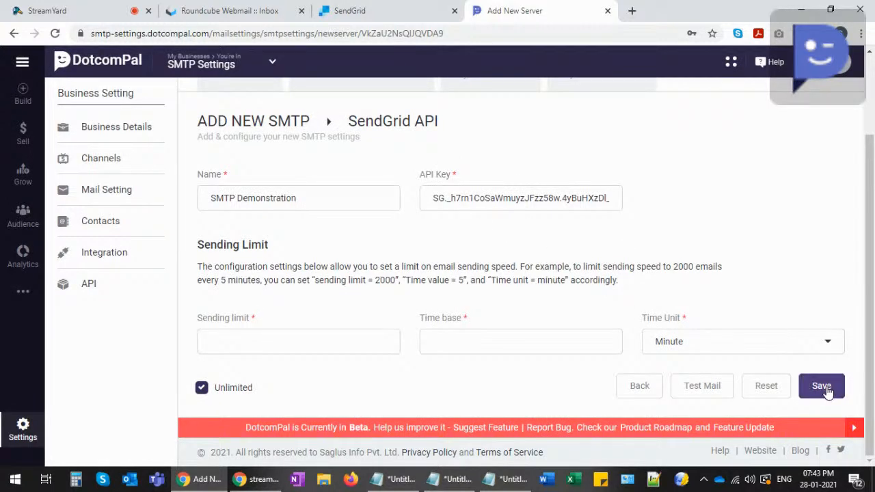
# - Save the SendGrid SMTP server, check its sendgrid-api type and Unlimited limit, then view linked senders
pyautogui.click(821, 386)
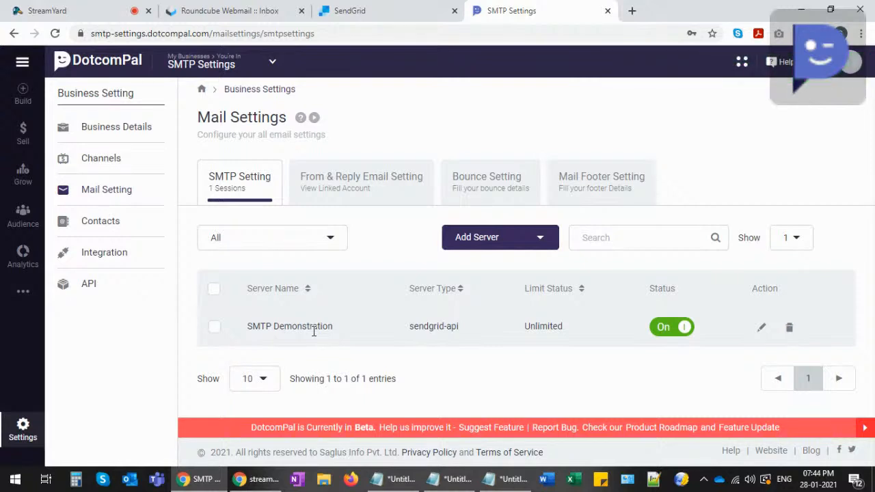
pyautogui.moveTo(408, 327); pyautogui.dragTo(457, 326)
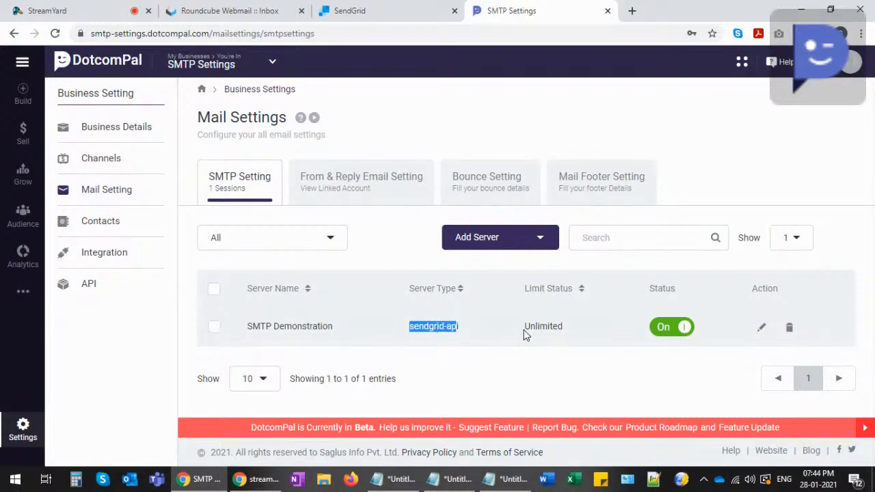
pyautogui.moveTo(525, 327); pyautogui.dragTo(562, 326)
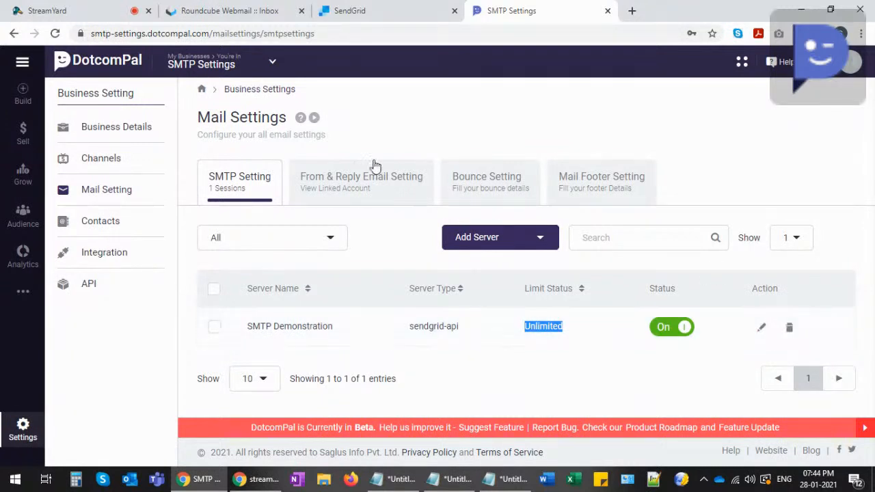
pyautogui.click(346, 177)
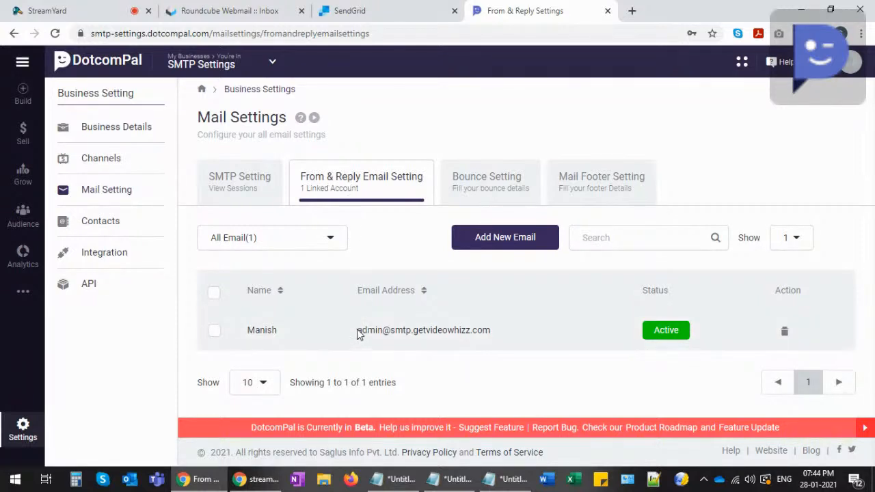
pyautogui.moveTo(356, 334); pyautogui.dragTo(492, 330)
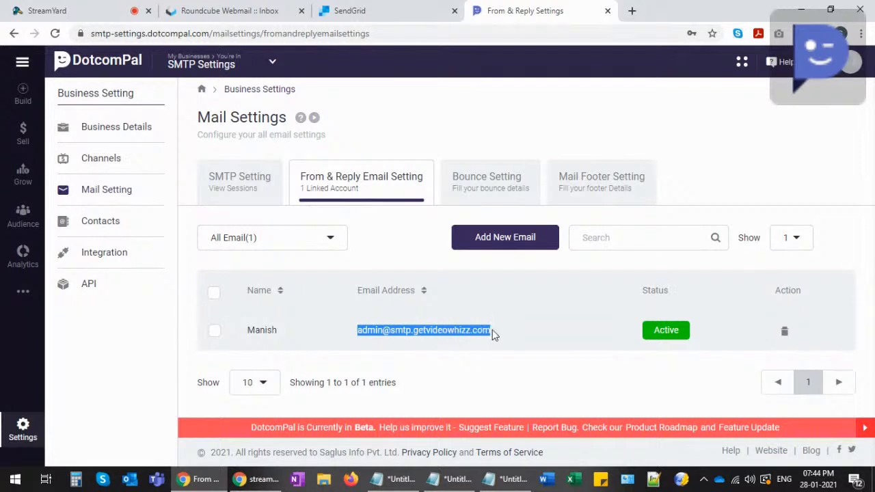
pyautogui.click(467, 330)
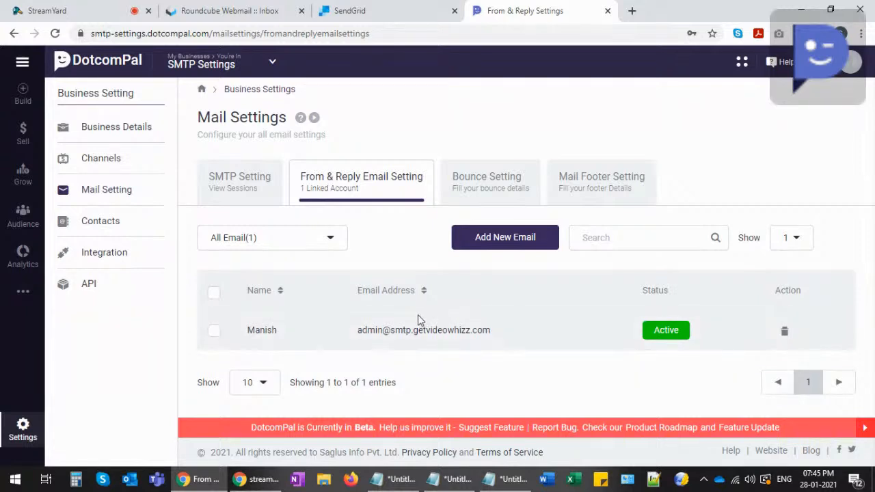
pyautogui.moveTo(250, 328); pyautogui.dragTo(285, 335)
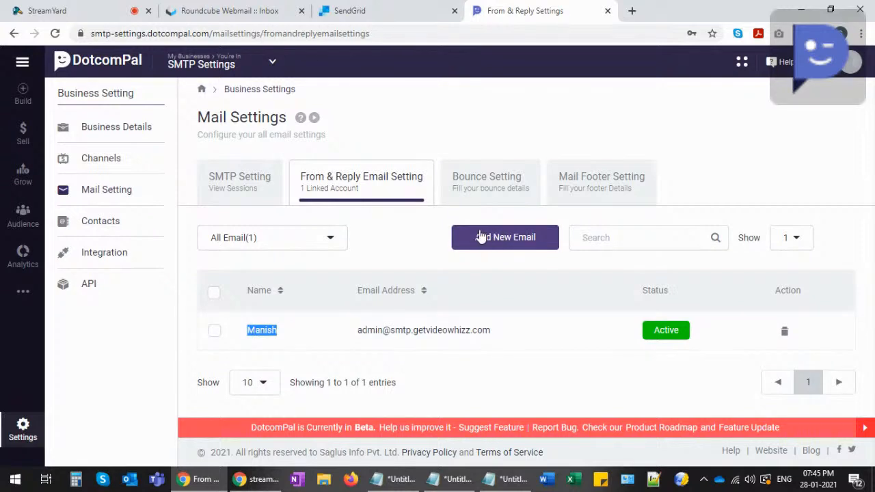
pyautogui.click(402, 233)
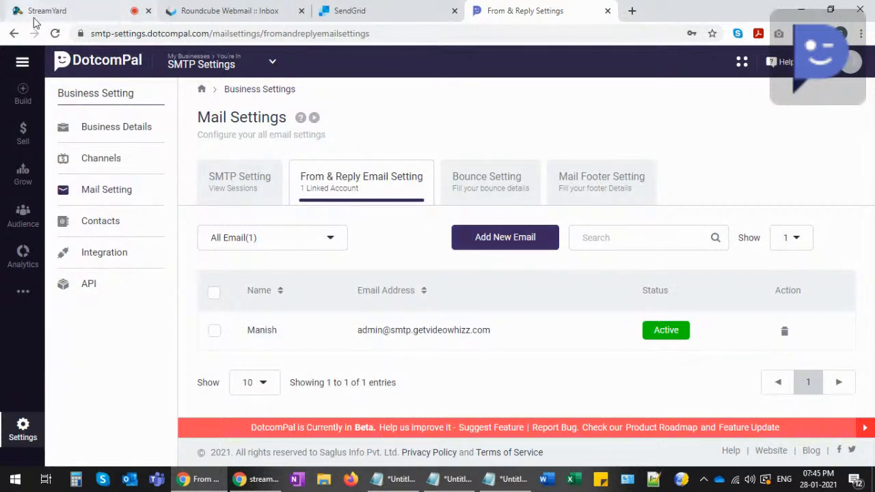
pyautogui.click(54, 34)
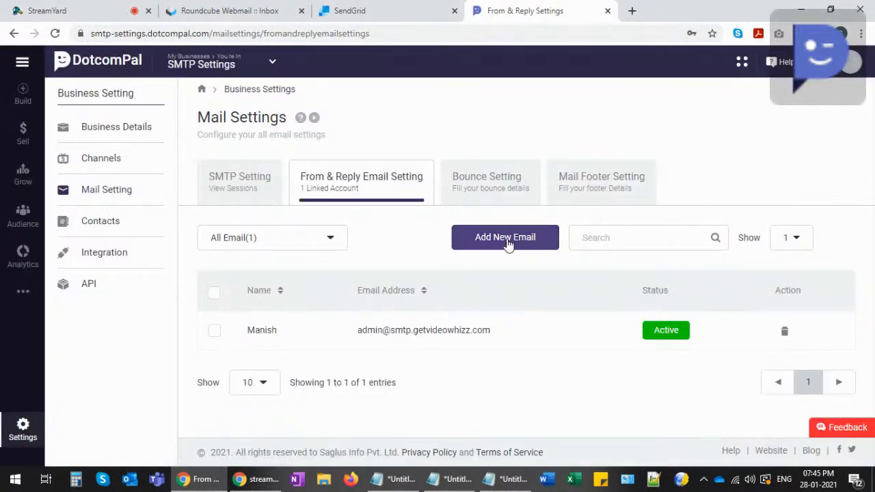
pyautogui.click(509, 244)
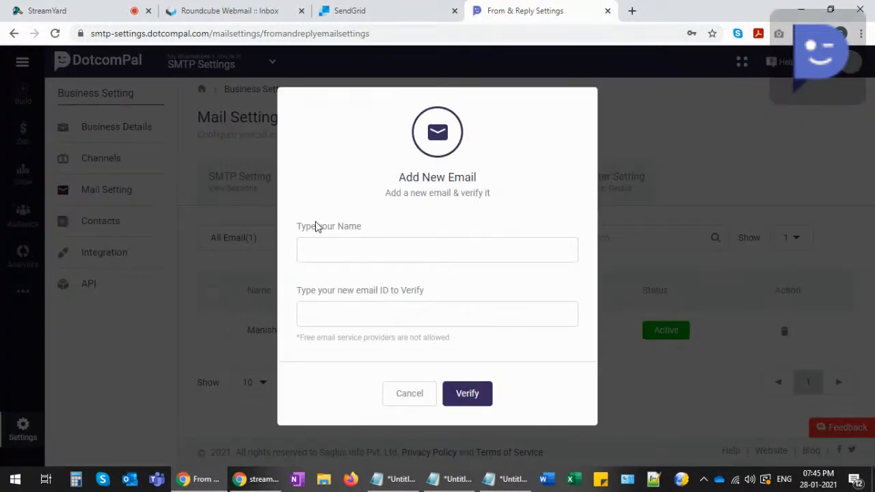
pyautogui.click(315, 249)
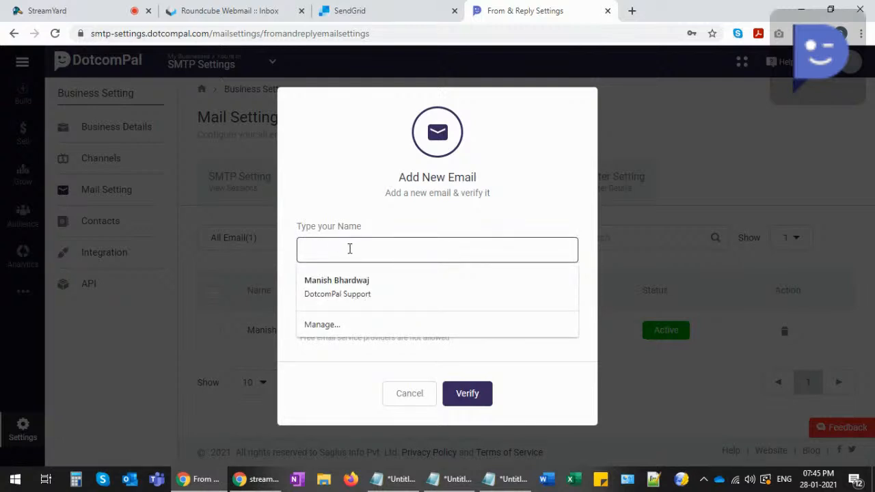
pyautogui.click(336, 217)
pyautogui.click(332, 314)
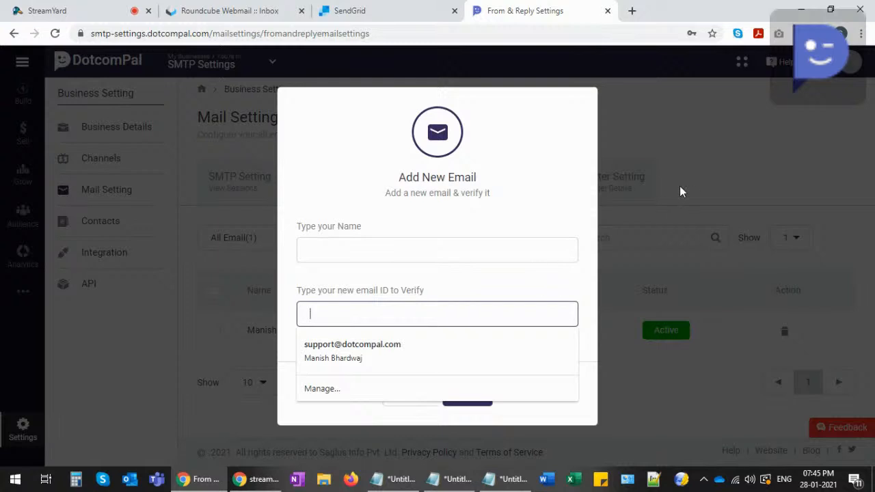
pyautogui.click(658, 179)
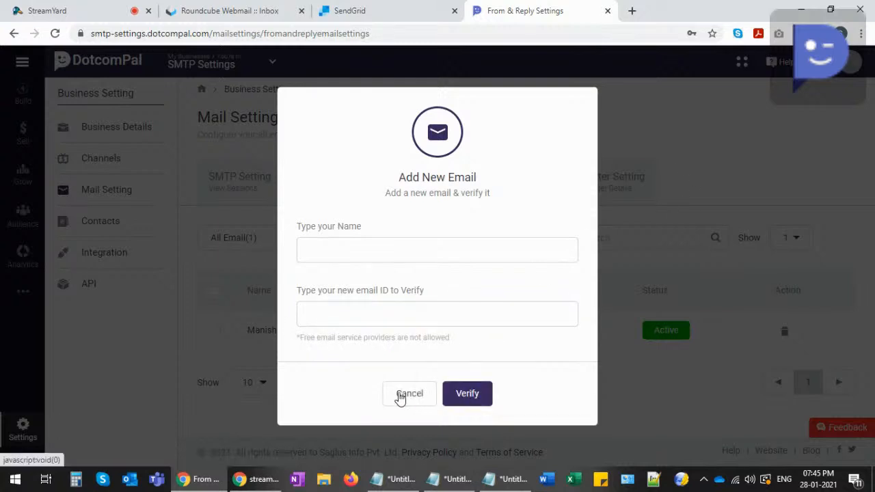
pyautogui.click(403, 393)
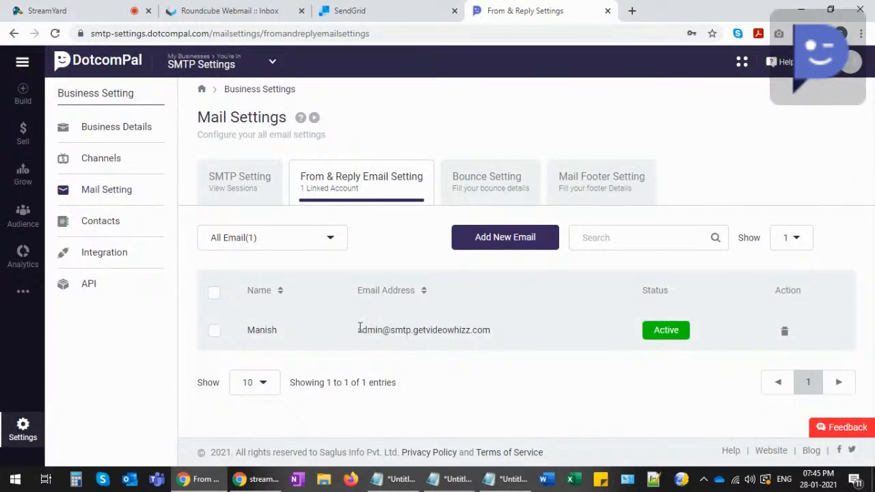
# - Highlight the linked sender's email address, then show the Bounce Setting tab with IMAP account type
pyautogui.moveTo(358, 329); pyautogui.dragTo(499, 333)
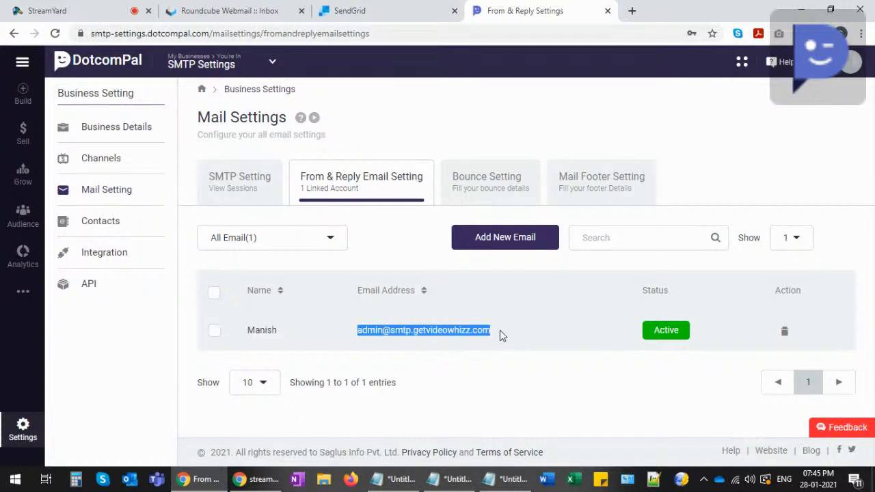
pyautogui.click(498, 332)
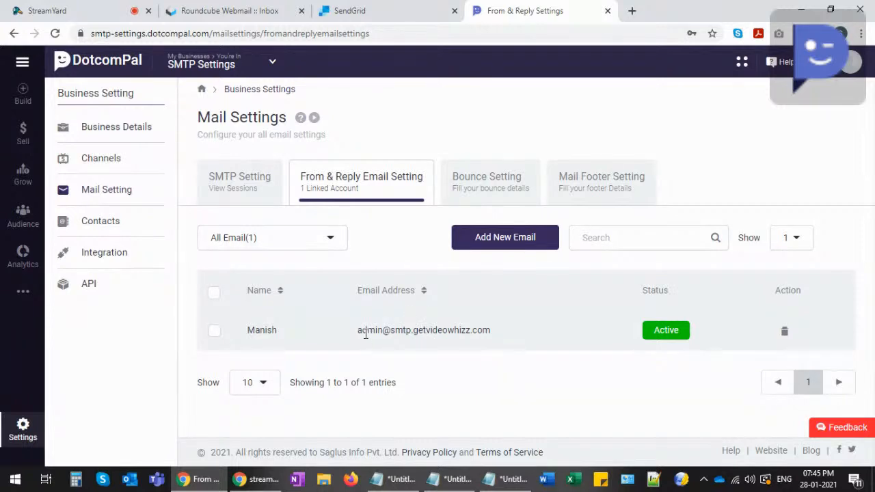
pyautogui.moveTo(360, 331); pyautogui.dragTo(490, 330)
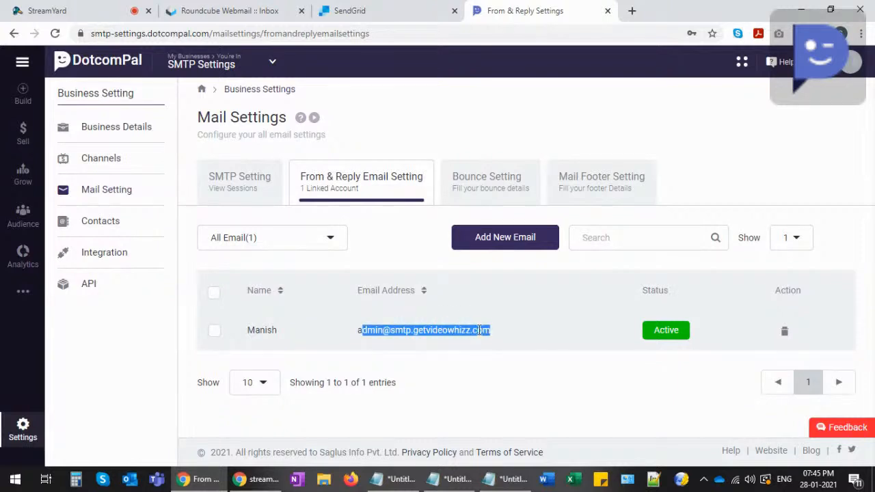
pyautogui.click(476, 330)
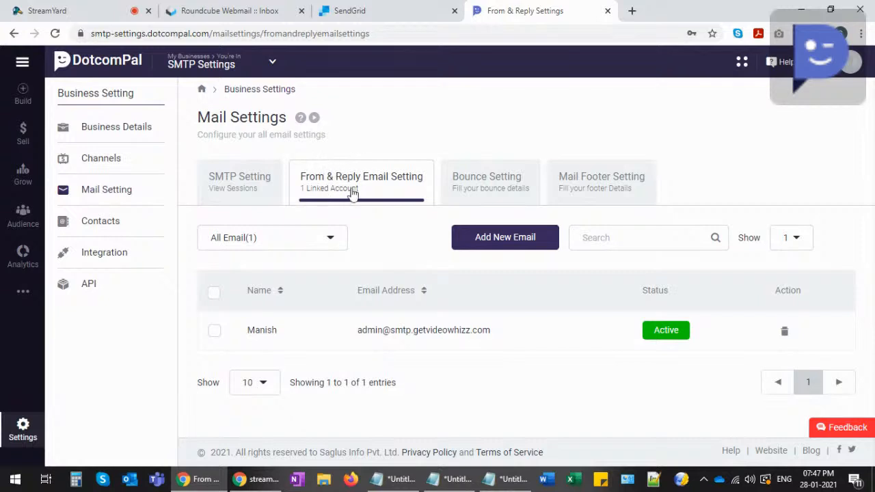
pyautogui.click(492, 180)
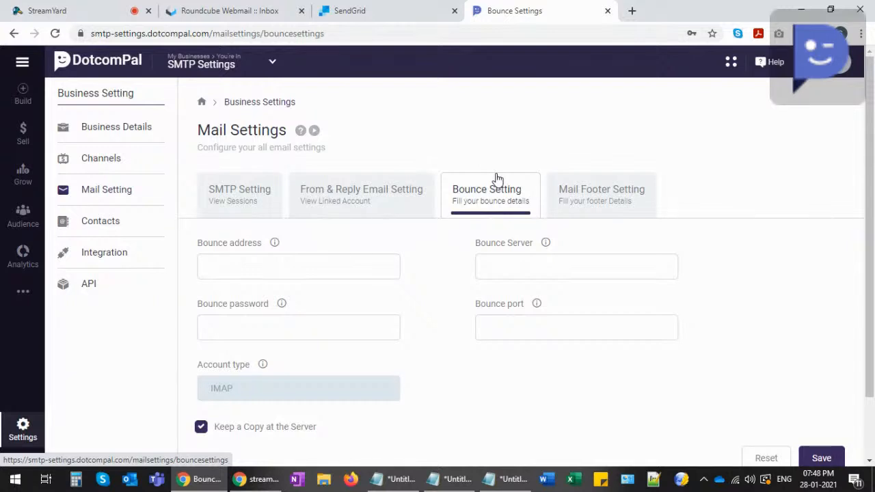
pyautogui.click(230, 267)
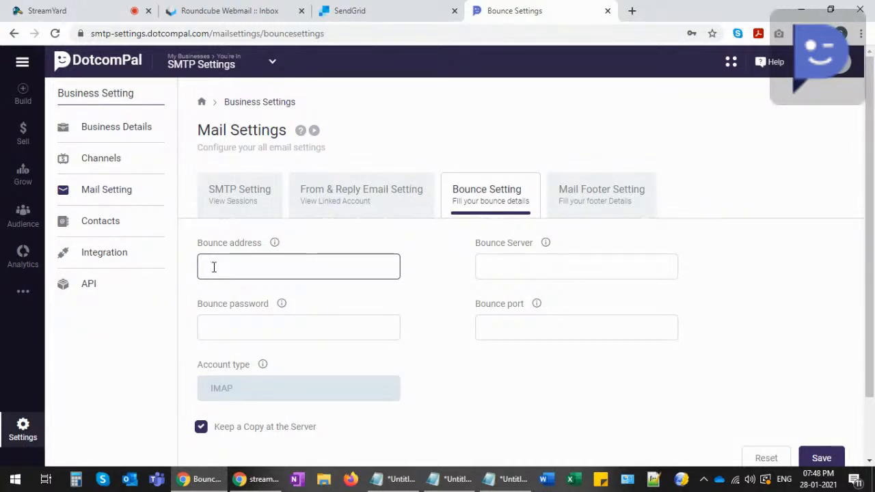
pyautogui.click(490, 270)
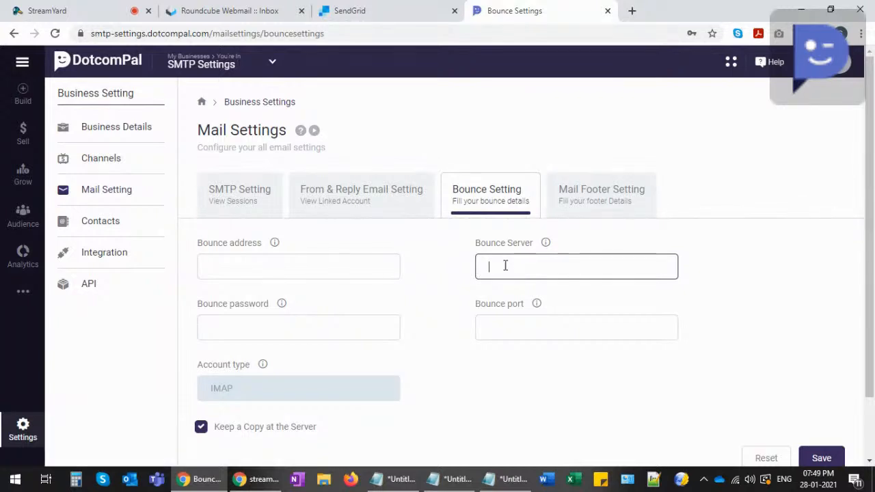
# - Check the empty bounce address, server and password fields and port 993, then open a new browser tab
pyautogui.click(231, 329)
pyautogui.click(521, 274)
pyautogui.click(247, 263)
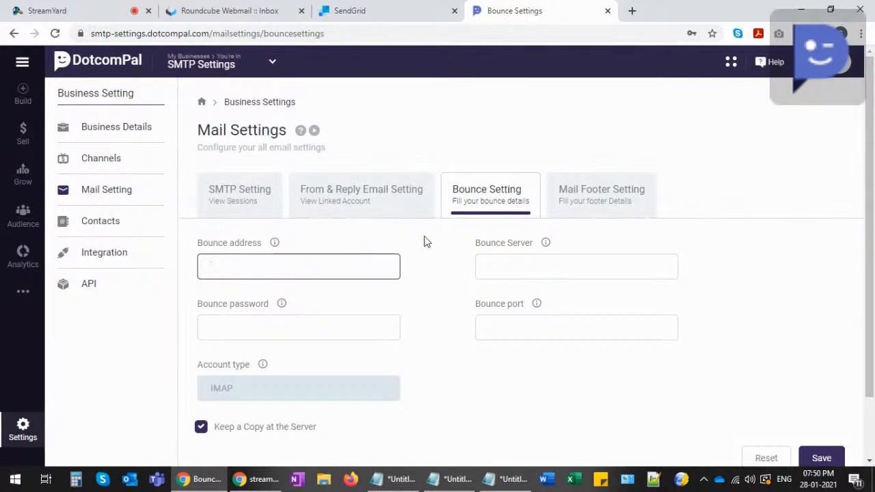
pyautogui.click(498, 264)
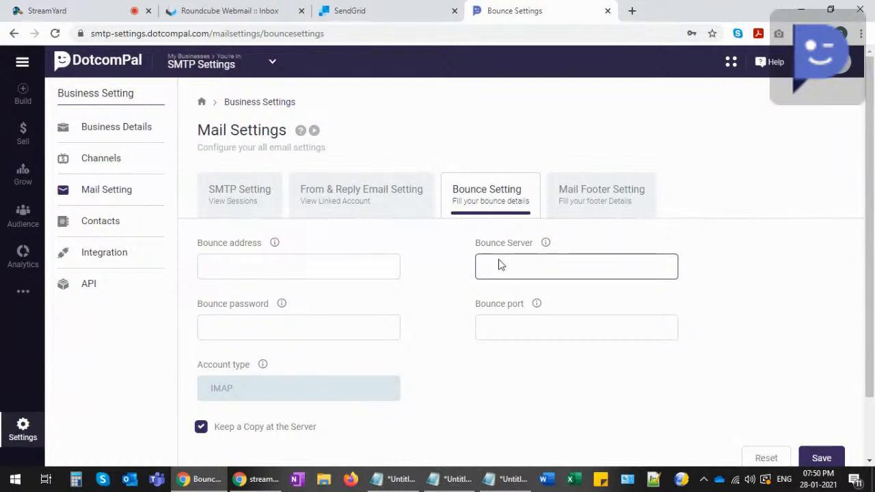
pyautogui.click(301, 323)
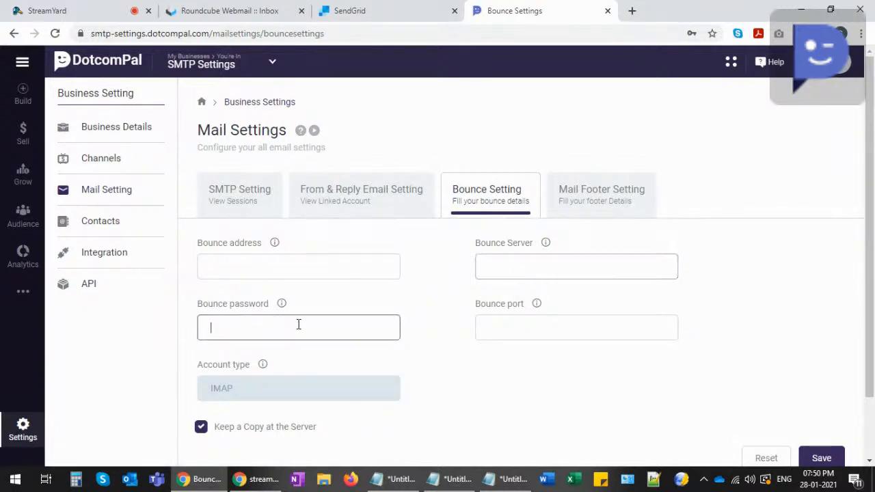
pyautogui.click(212, 267)
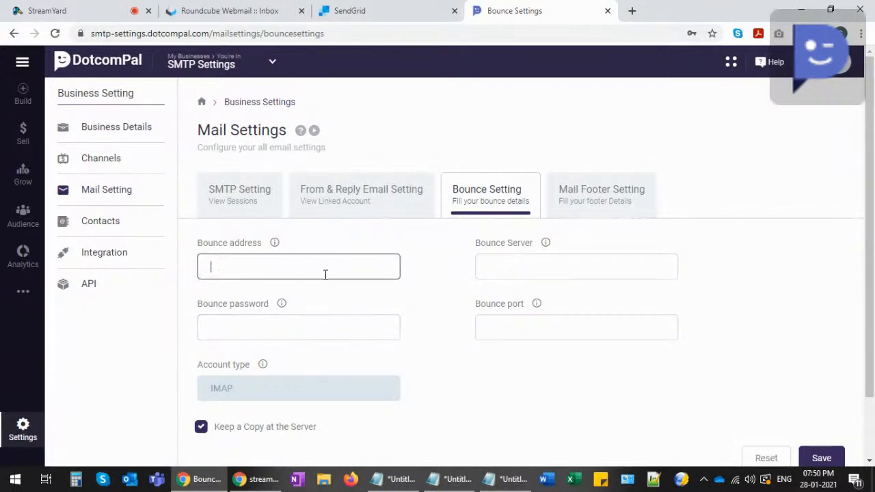
pyautogui.click(274, 327)
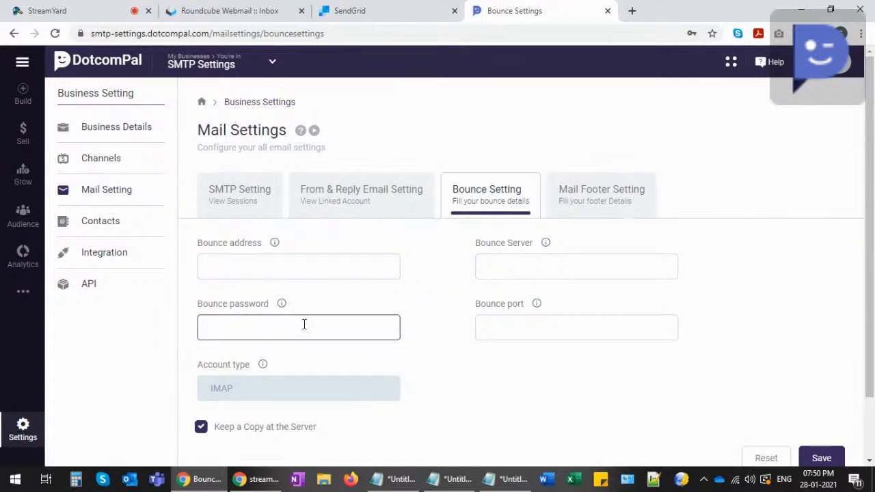
pyautogui.click(480, 322)
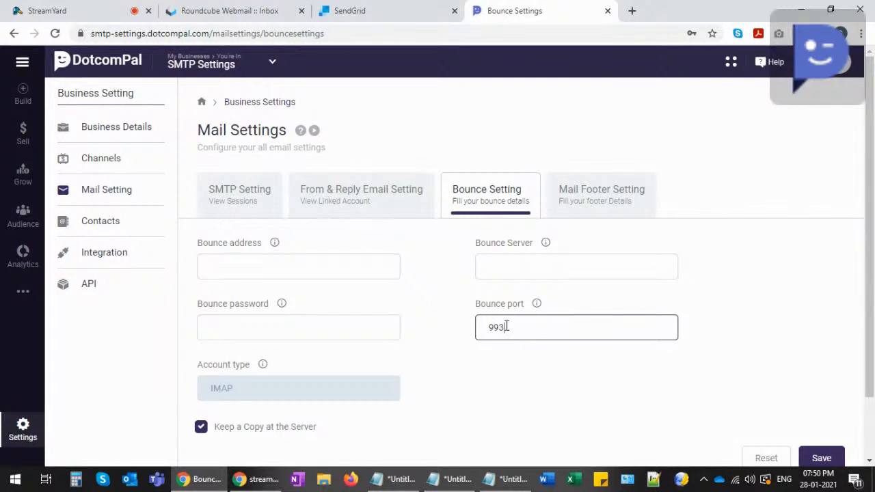
pyautogui.click(494, 267)
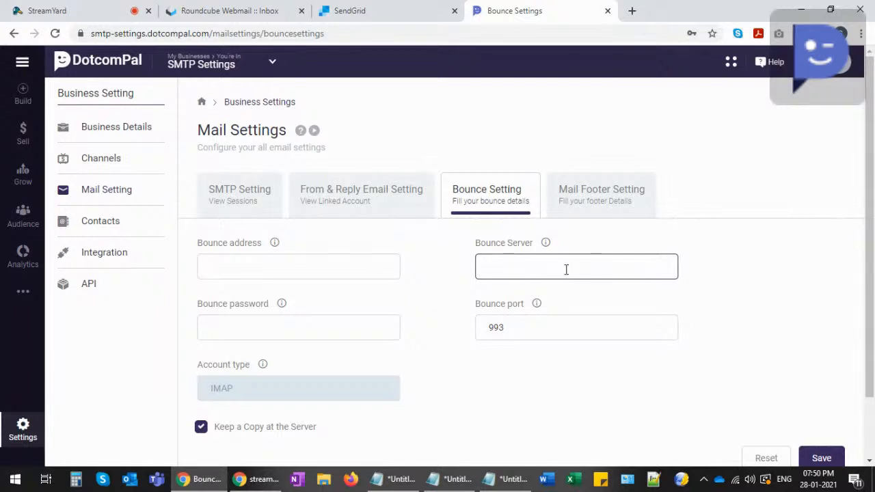
pyautogui.click(632, 11)
# - Search Google for 'imap server details for outlook'
pyautogui.write('g')
pyautogui.press('Return')
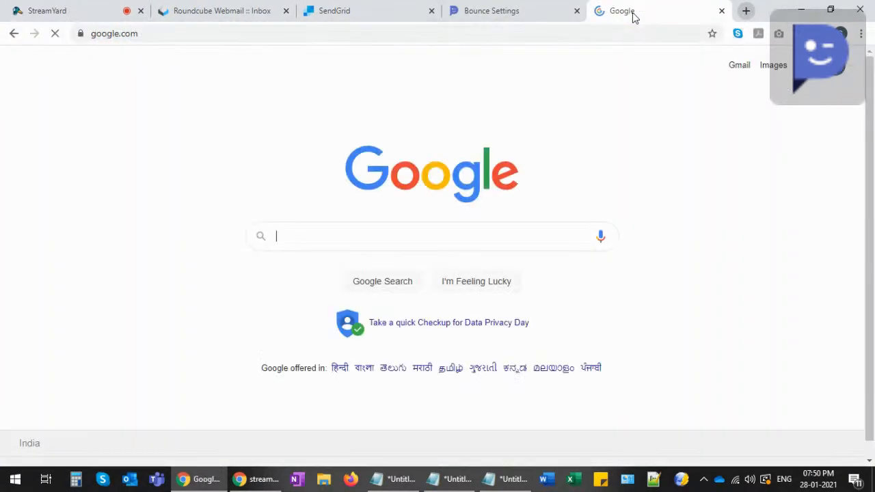
pyautogui.write('imap server')
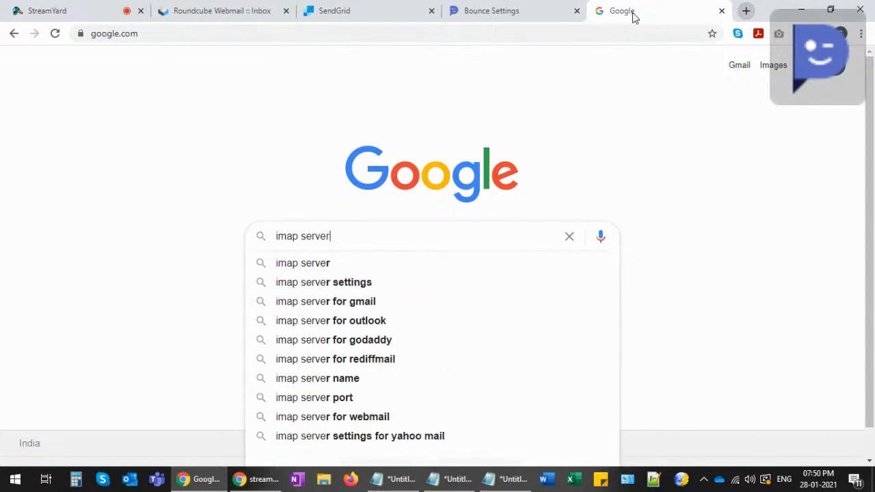
pyautogui.write(' details for outlook')
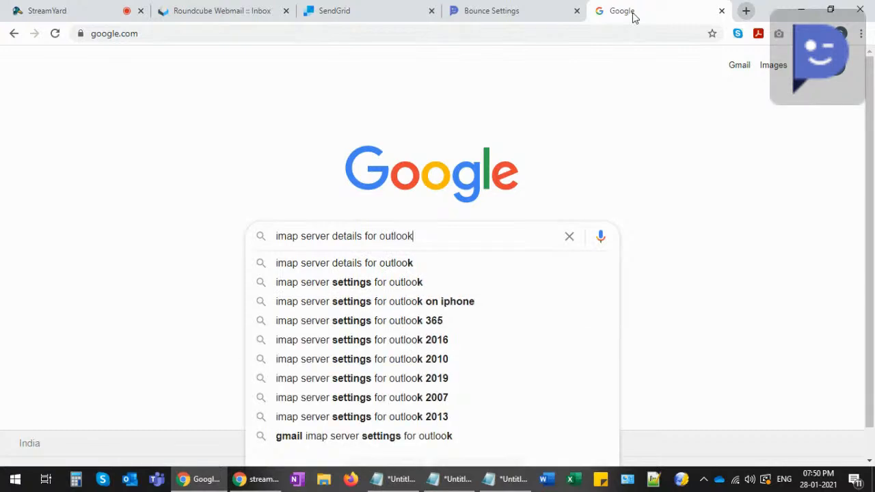
pyautogui.press('Return')
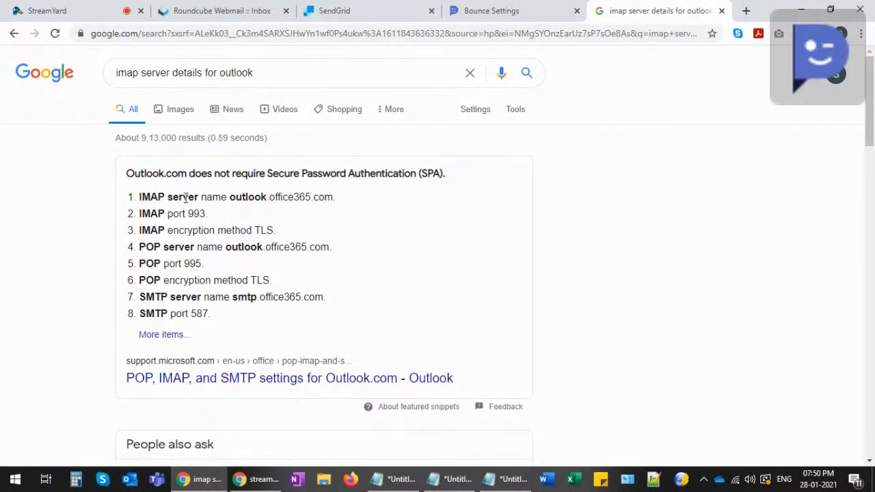
# - Copy the IMAP server name outlook.office365.com and return to the bounce settings page
pyautogui.moveTo(232, 197); pyautogui.dragTo(333, 198)
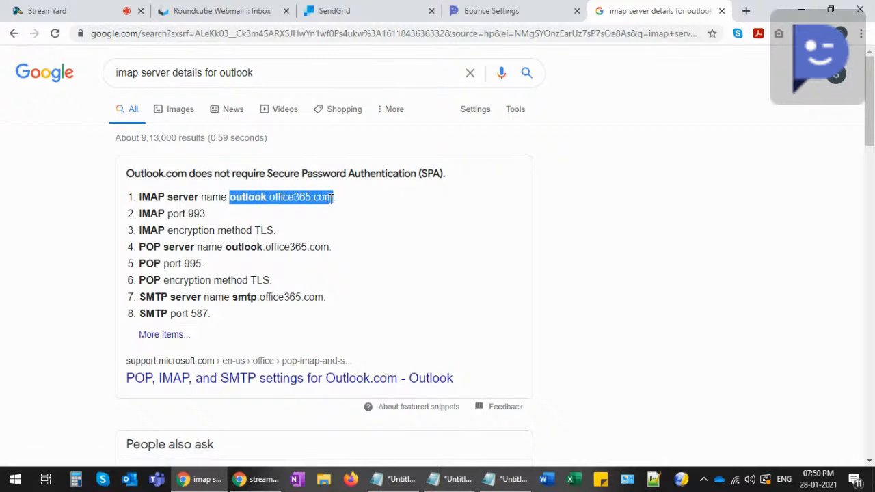
pyautogui.click(471, 12)
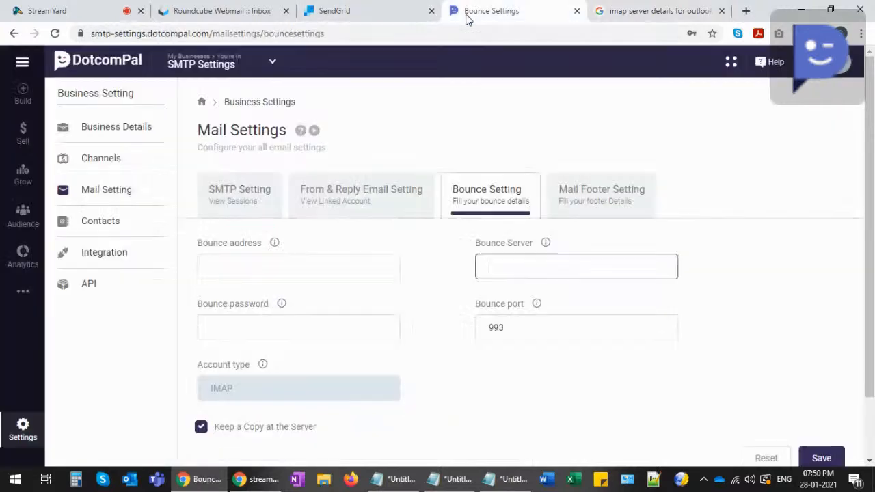
pyautogui.click(608, 11)
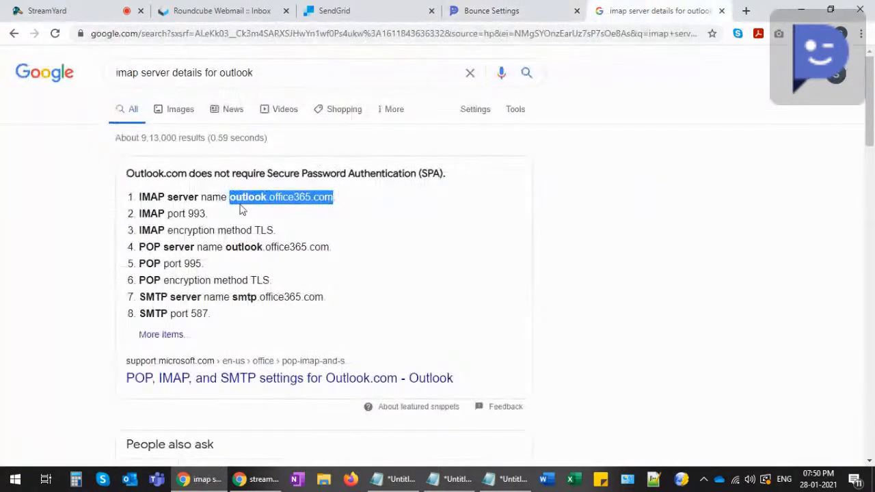
pyautogui.doubleClick(196, 214)
pyautogui.click(492, 11)
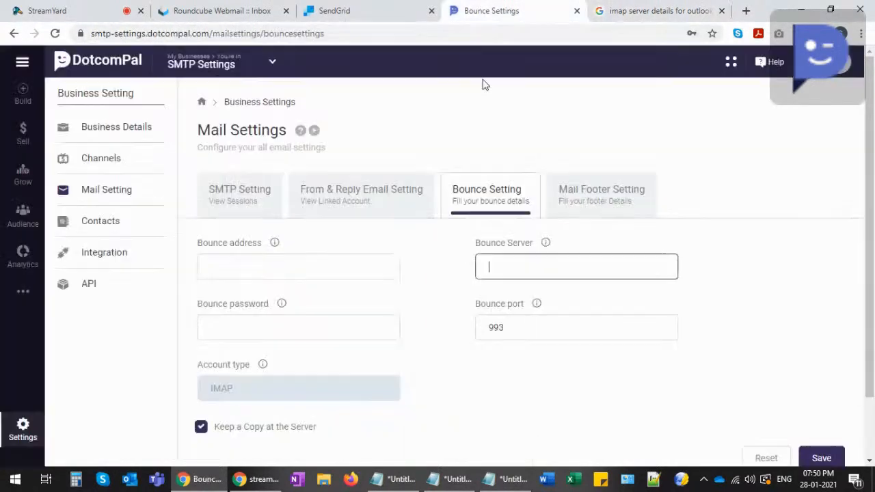
pyautogui.click(600, 8)
pyautogui.moveTo(230, 197); pyautogui.dragTo(328, 203)
pyautogui.hotkey('ctrl', 'c')
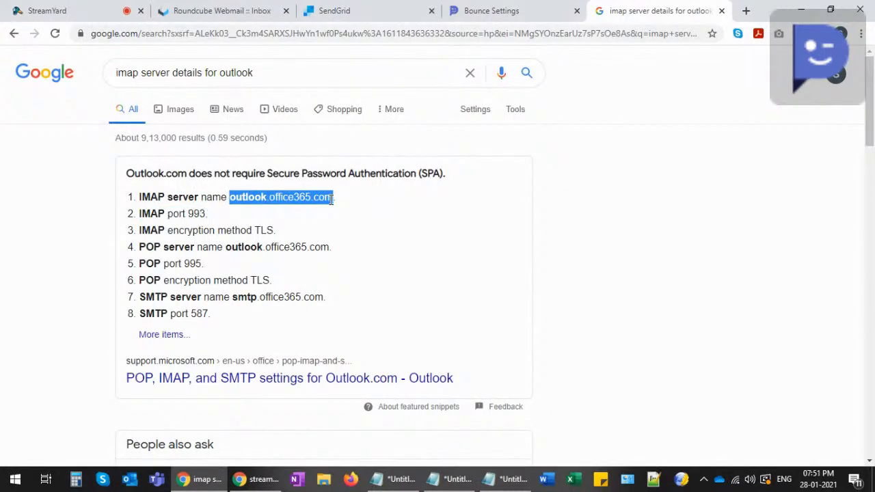
pyautogui.click(499, 10)
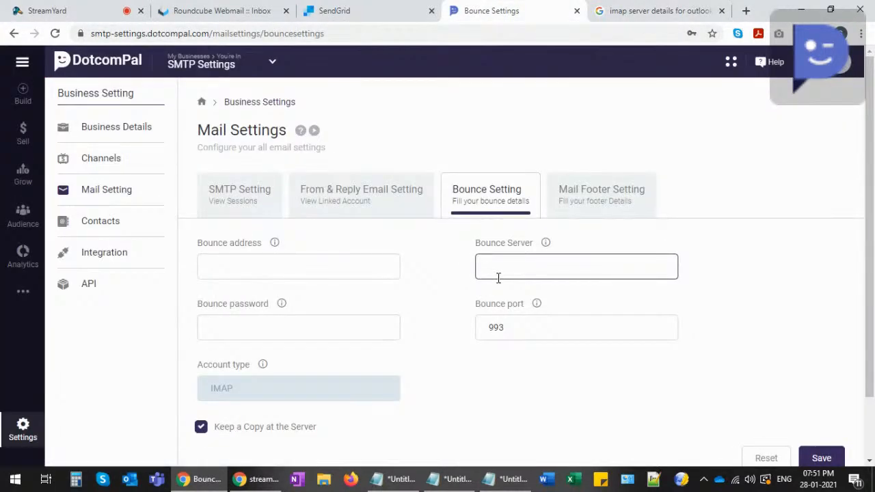
# - Paste outlook.office365.com into Bounce Server and enter the Outlook bounce address and its password
pyautogui.hotkey('ctrl', 'v')
pyautogui.moveTo(495, 271); pyautogui.dragTo(578, 272)
pyautogui.moveTo(512, 328); pyautogui.dragTo(482, 327)
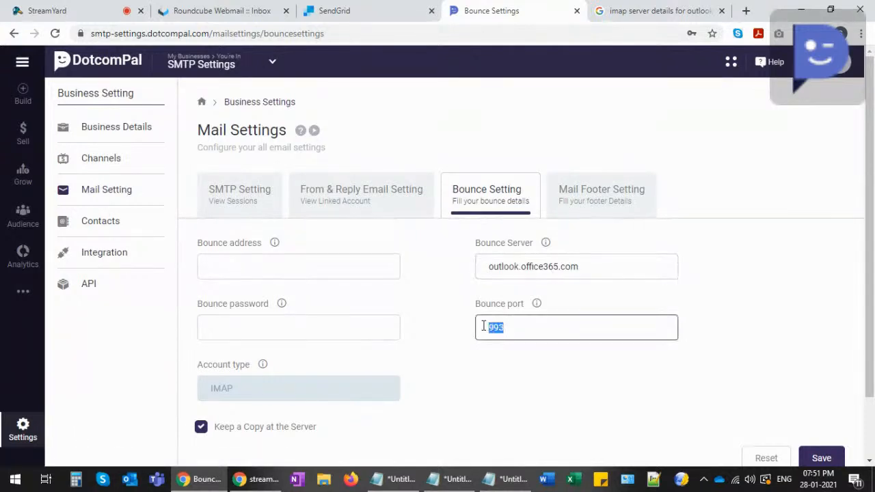
pyautogui.click(245, 266)
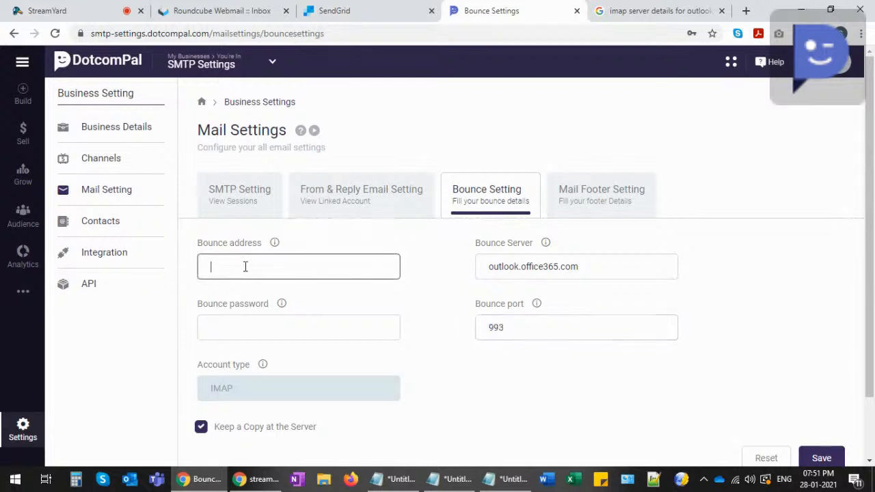
pyautogui.write('your email@outlook.com')
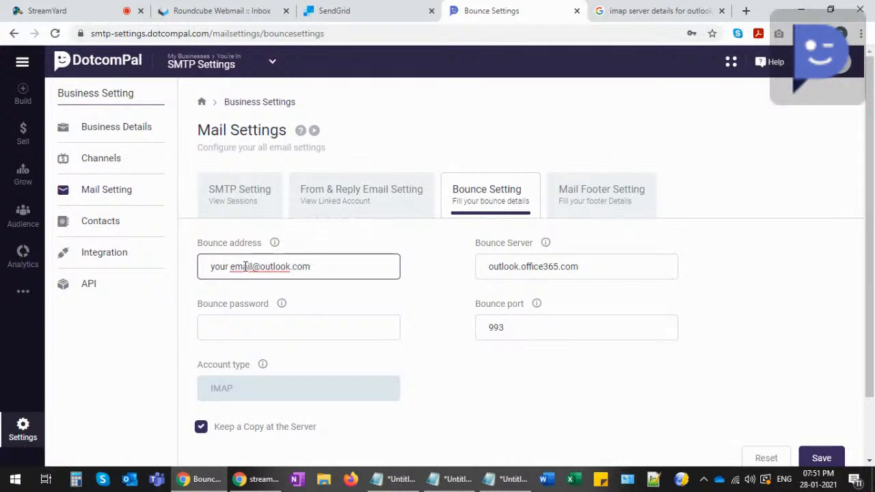
pyautogui.click(242, 328)
pyautogui.write('**********')
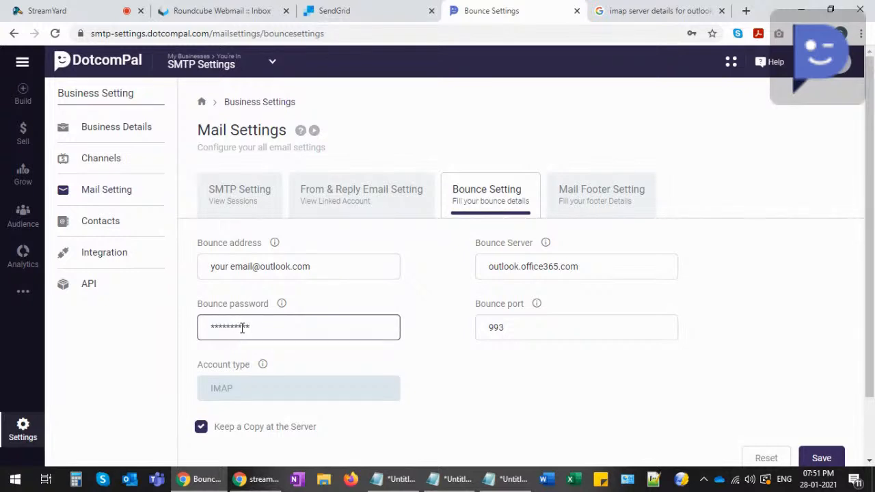
# - Remove the stray space from the bounce address and review all bounce fields, keeping port 993
pyautogui.click(243, 268)
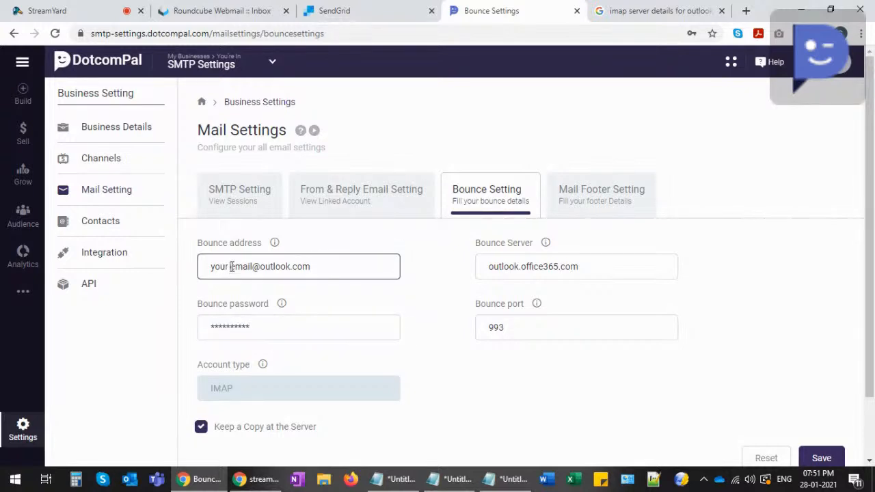
pyautogui.click(233, 266)
pyautogui.press('BackSpace')
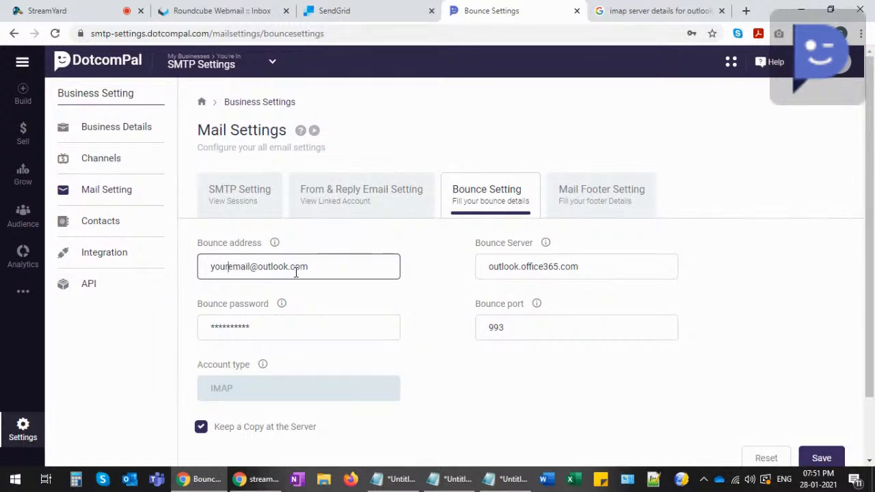
pyautogui.moveTo(313, 266); pyautogui.dragTo(198, 267)
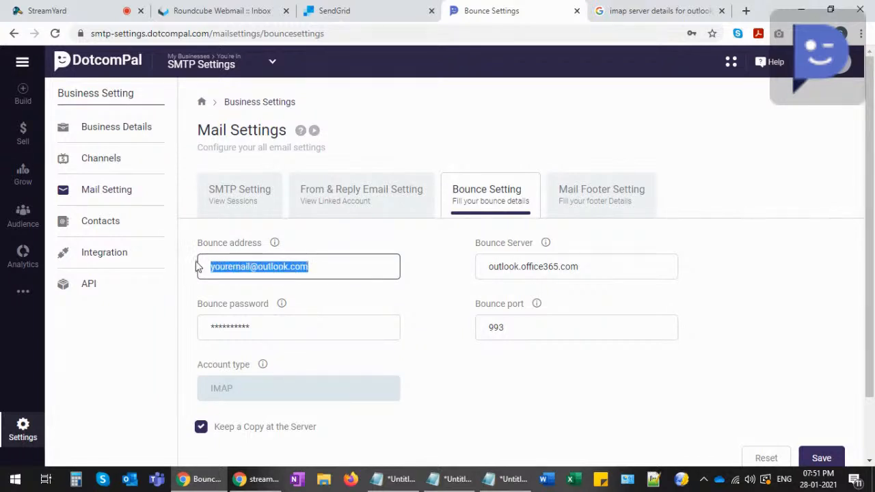
pyautogui.moveTo(268, 327); pyautogui.dragTo(192, 330)
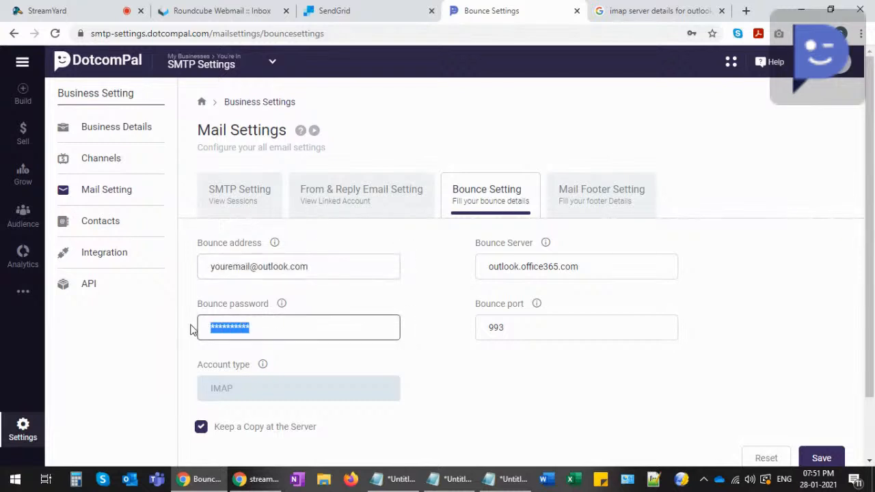
pyautogui.moveTo(581, 268); pyautogui.dragTo(478, 266)
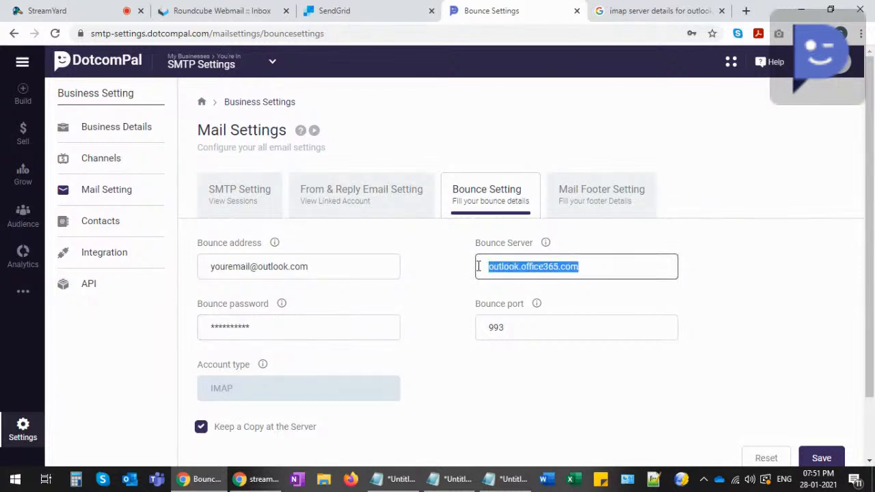
pyautogui.moveTo(516, 331); pyautogui.dragTo(479, 327)
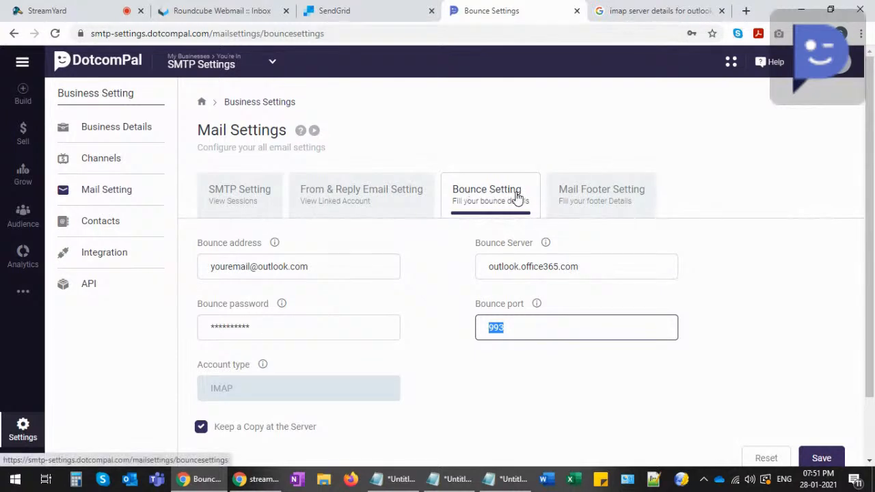
pyautogui.click(601, 199)
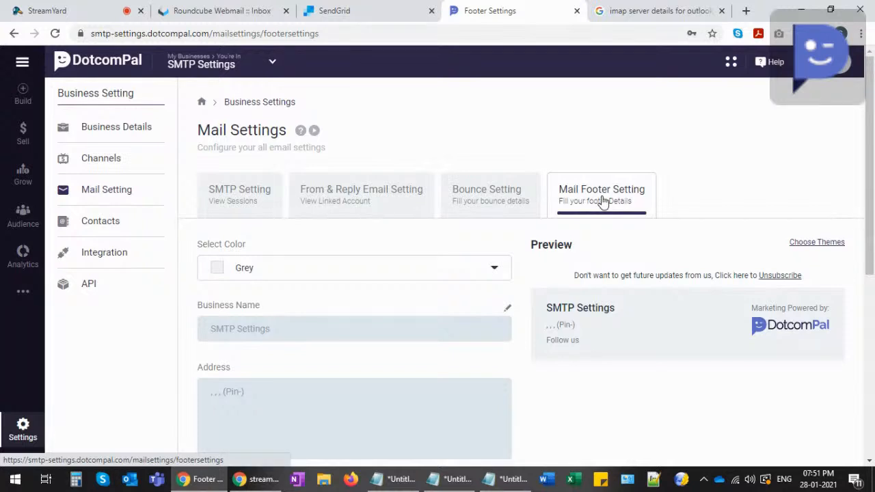
# - Scroll through the Mail Footer fields and highlight the footer preview text
pyautogui.scroll(-2, 556, 296)
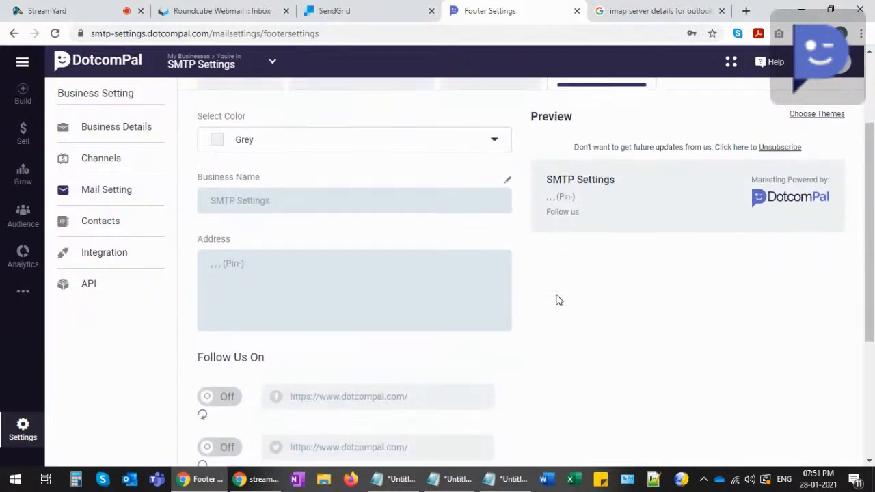
pyautogui.scroll(-2, 556, 299)
pyautogui.scroll(4, 556, 301)
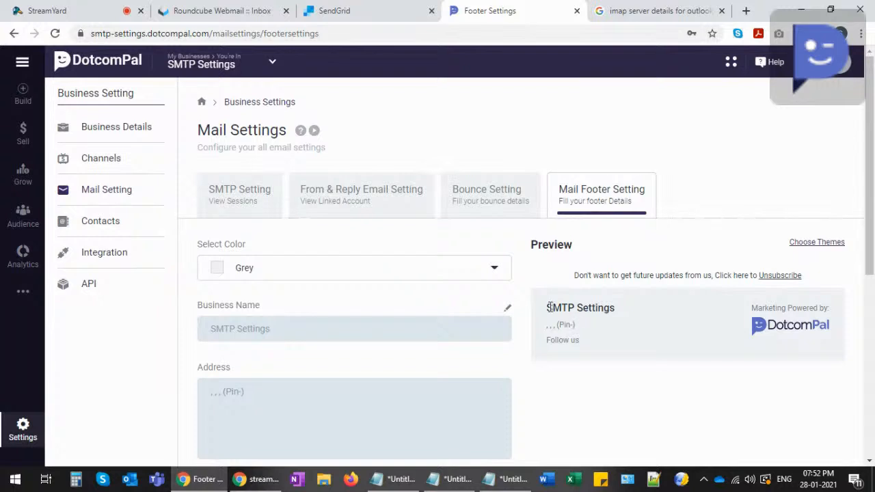
pyautogui.moveTo(547, 307); pyautogui.dragTo(619, 315)
pyautogui.click(619, 315)
pyautogui.click(816, 242)
pyautogui.scroll(-3, 339, 203)
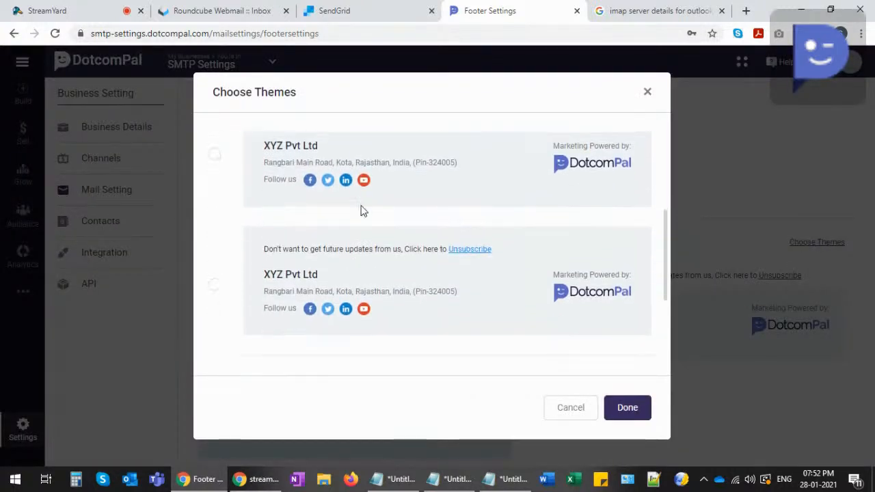
pyautogui.scroll(2, 402, 248)
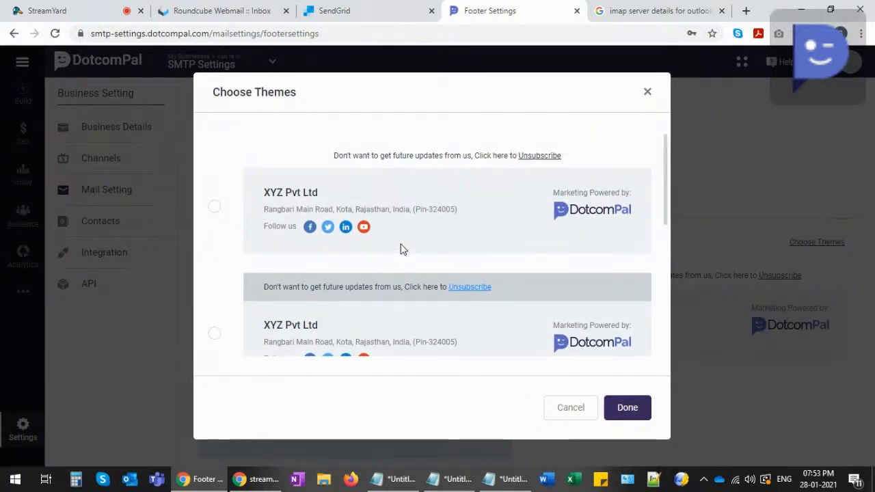
pyautogui.scroll(-3, 402, 249)
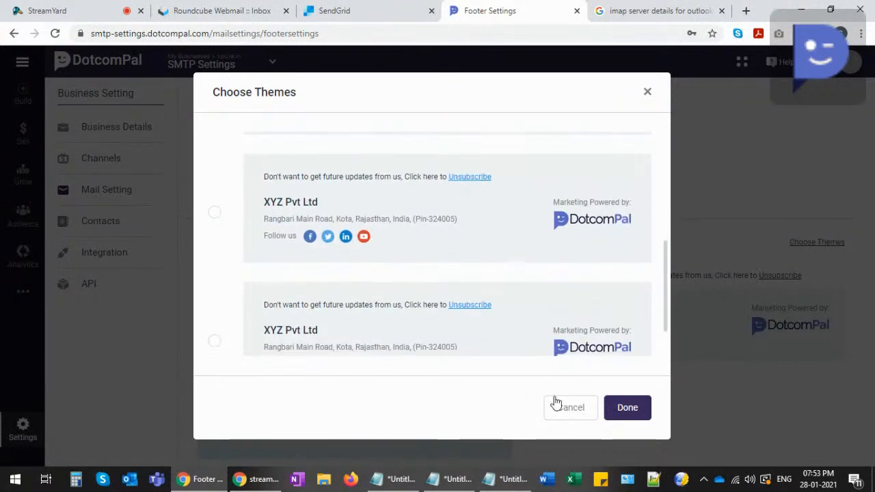
pyautogui.click(570, 408)
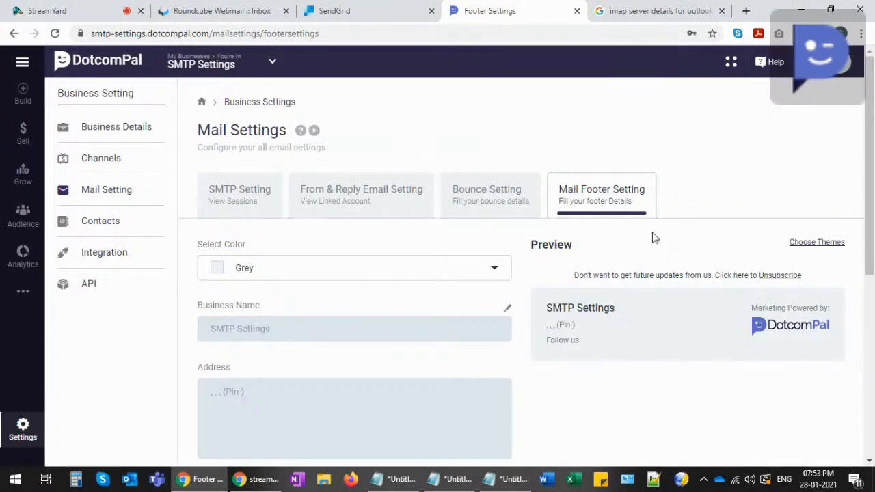
# - Add a new sender email under From & Reply settings, submit it for verification, then reopen Bounce Setting
pyautogui.click(238, 193)
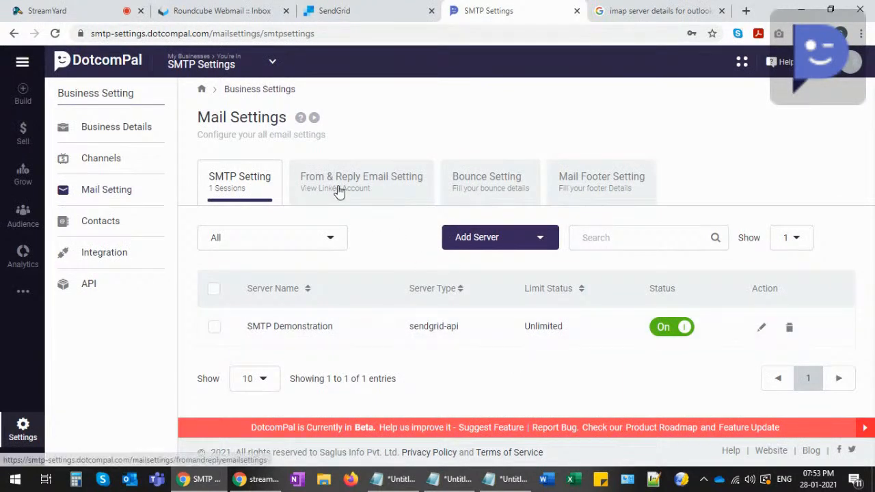
pyautogui.click(337, 187)
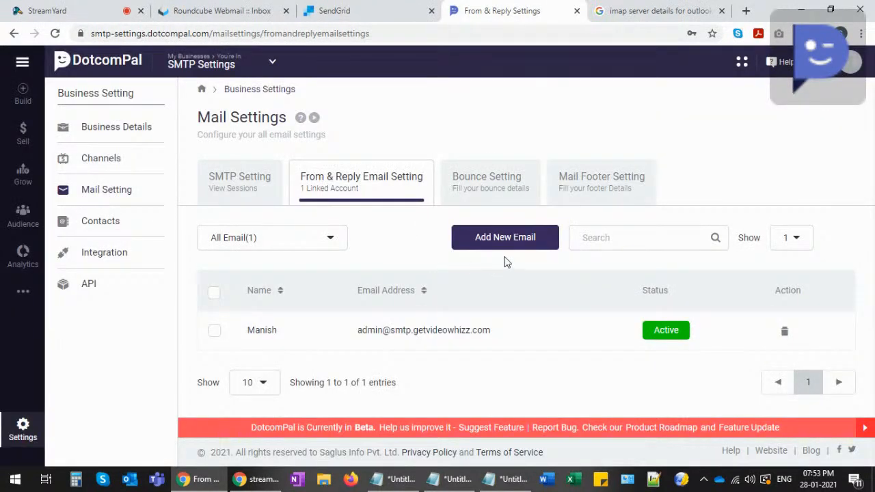
pyautogui.click(504, 241)
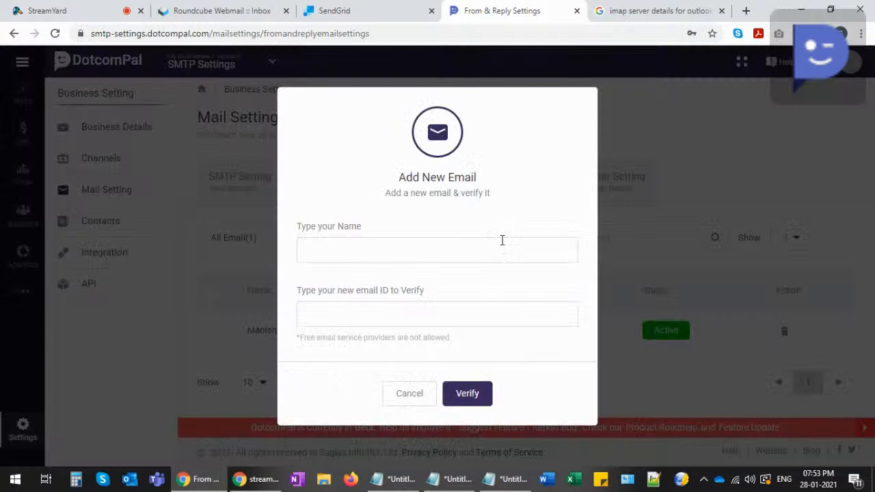
pyautogui.click(366, 253)
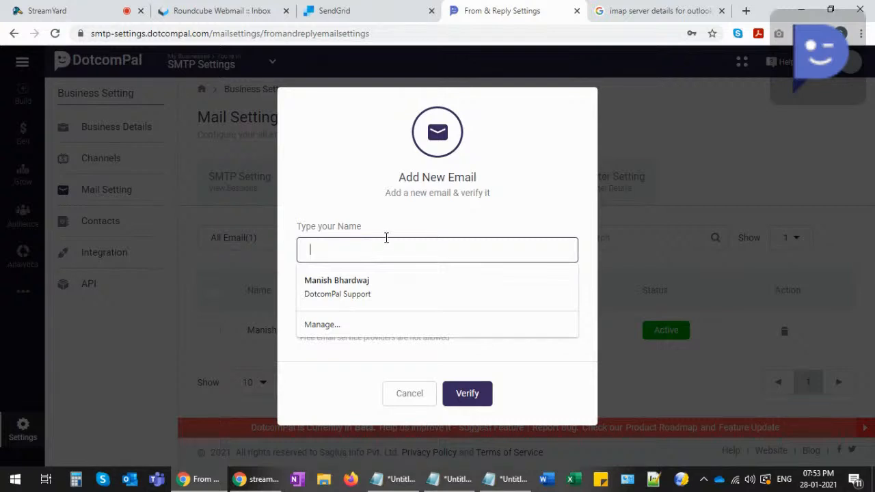
pyautogui.click(318, 198)
pyautogui.click(336, 311)
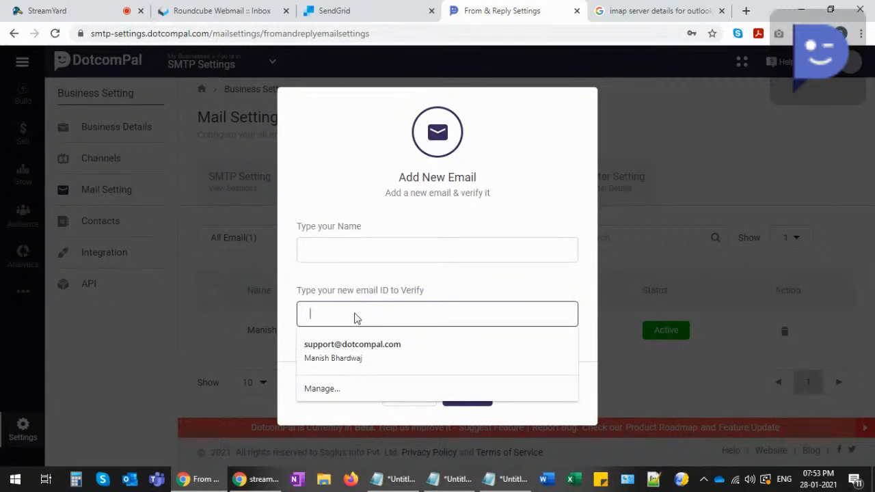
pyautogui.click(354, 293)
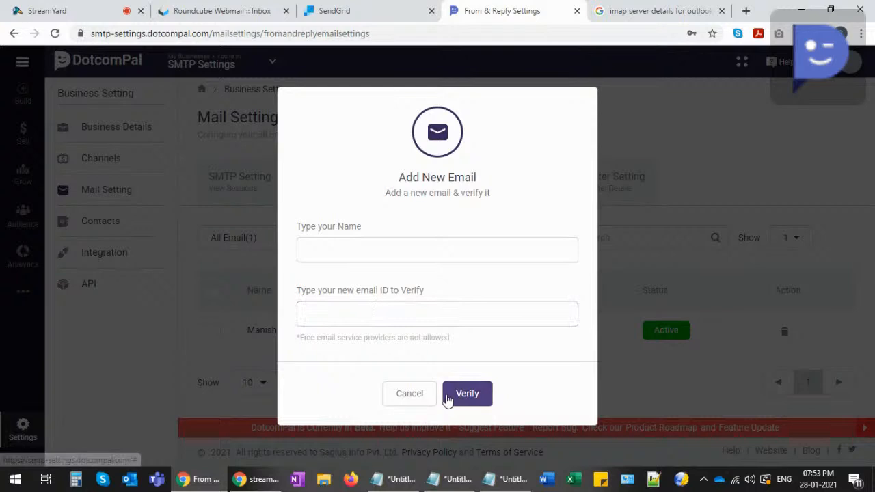
pyautogui.click(448, 398)
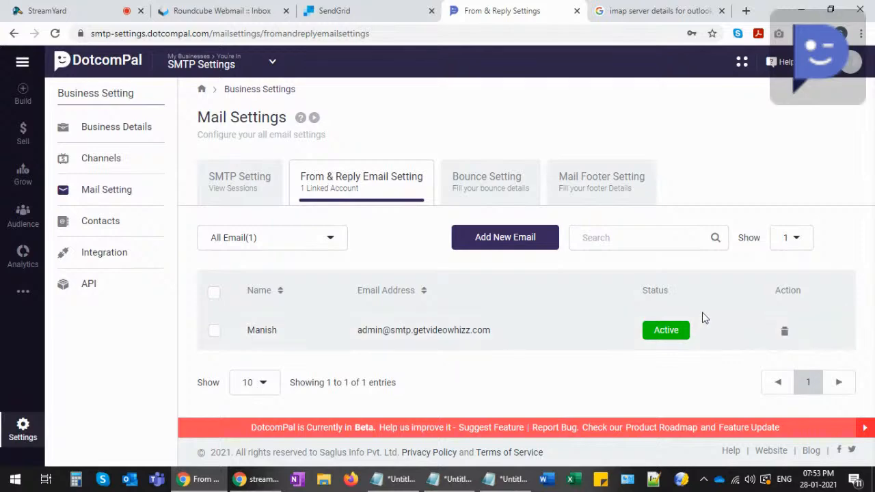
pyautogui.click(477, 176)
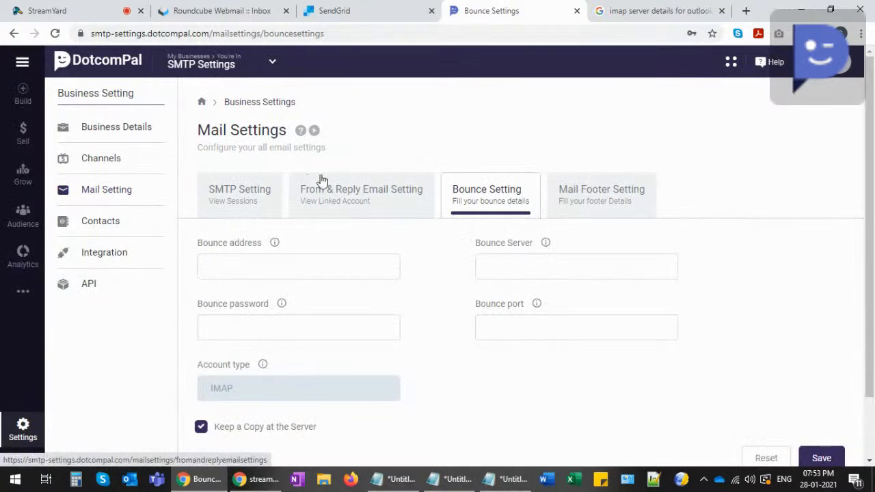
# - From the SMTP server list, choose Add Server with the SMTP (with sending email) type
pyautogui.click(225, 193)
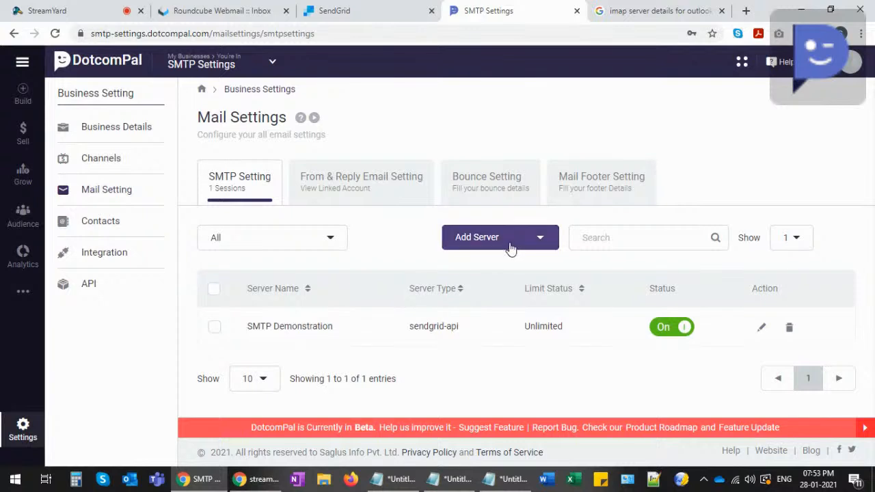
pyautogui.click(510, 247)
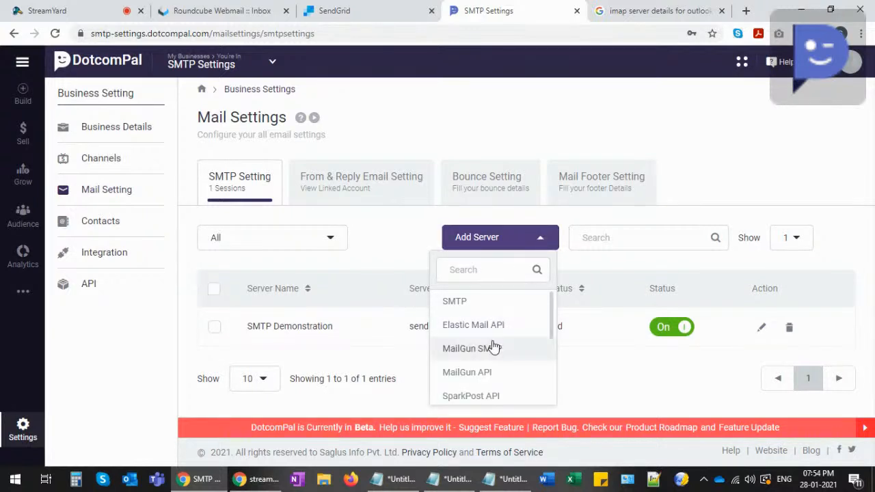
pyautogui.scroll(-3, 496, 352)
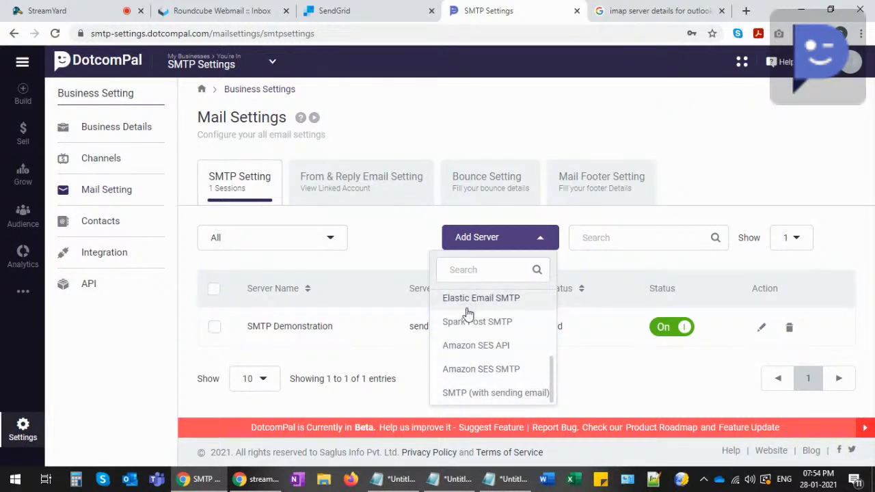
pyautogui.scroll(3, 474, 345)
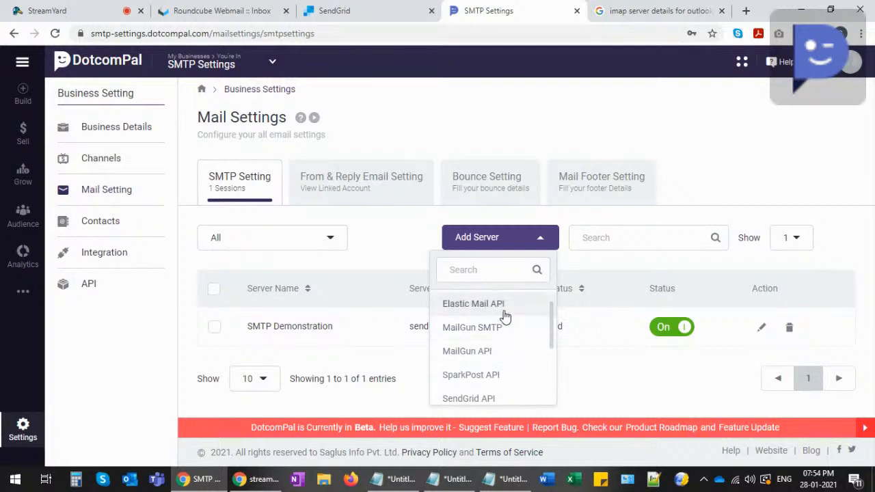
pyautogui.click(598, 379)
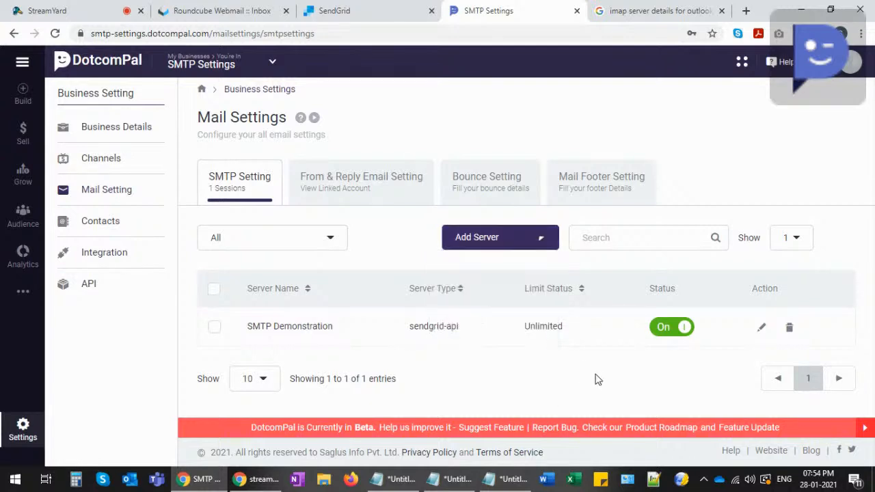
pyautogui.click(516, 244)
pyautogui.scroll(-5, 505, 362)
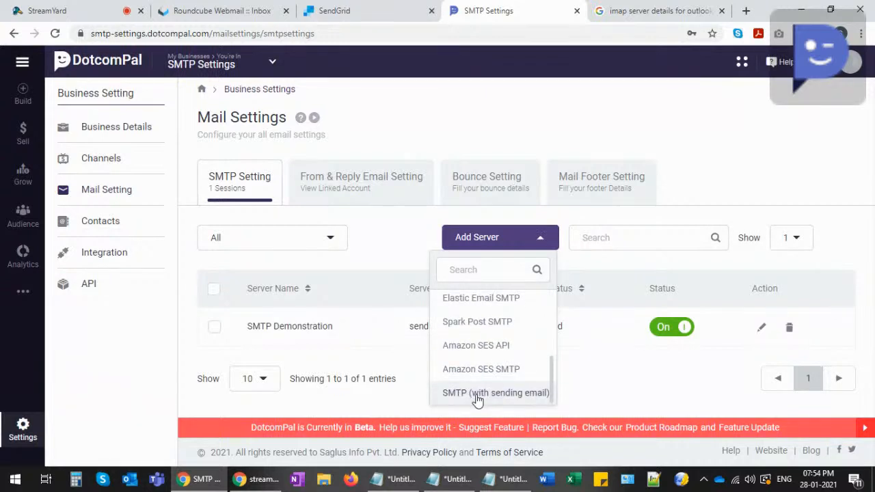
pyautogui.click(477, 395)
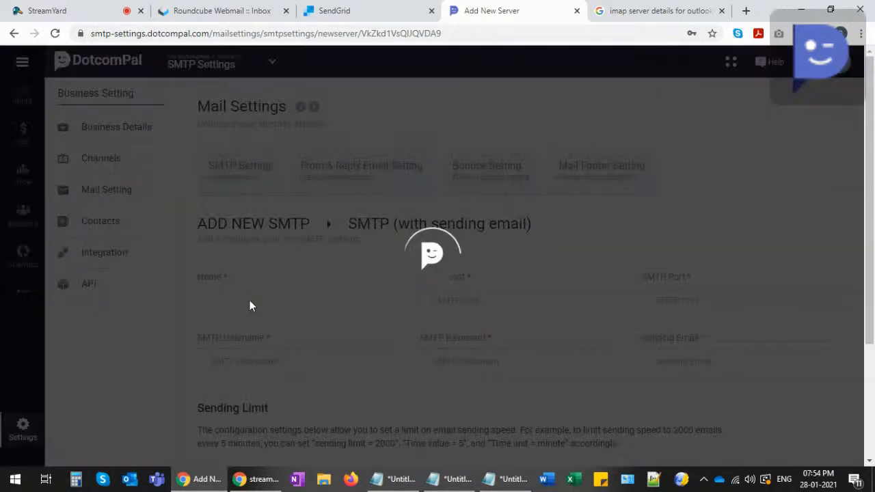
# - Name the new server 'Sendgrid SMTP Integration' and step through its host, port, username, password and email fields
pyautogui.click(263, 299)
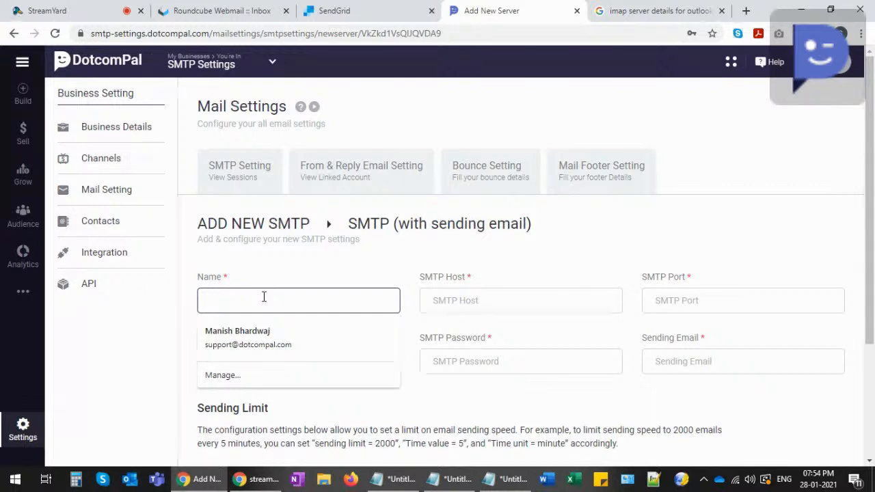
pyautogui.write('Sen')
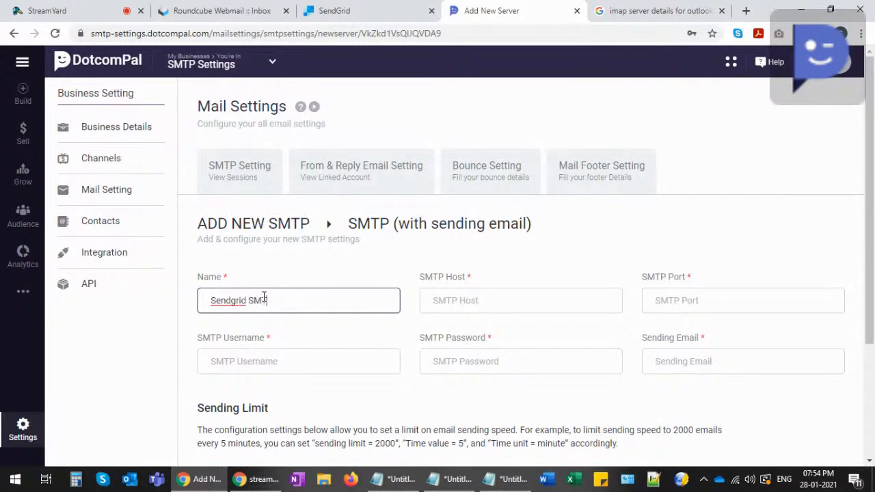
pyautogui.write('dgrid SMTP Integration')
pyautogui.click(449, 302)
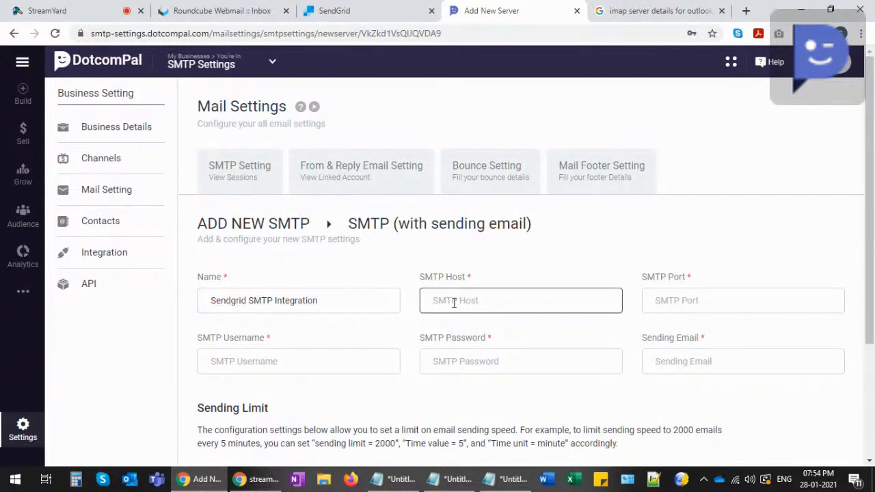
pyautogui.click(698, 302)
pyautogui.click(258, 364)
pyautogui.click(476, 361)
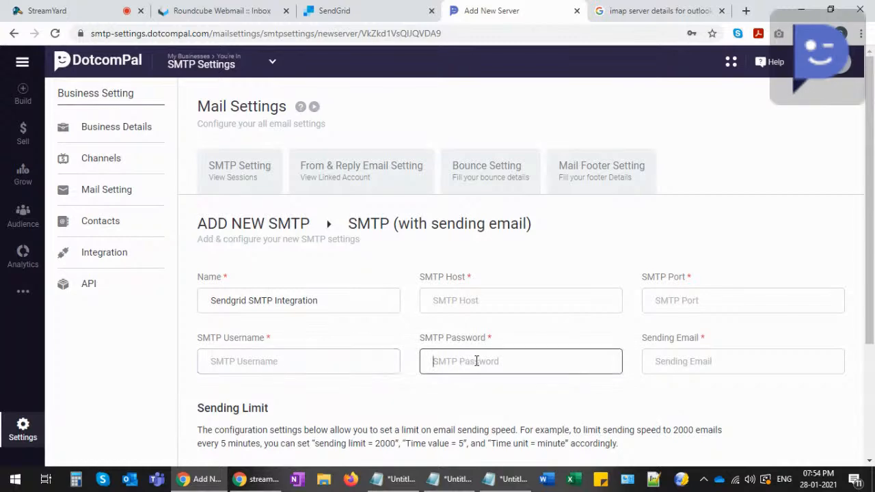
pyautogui.click(677, 360)
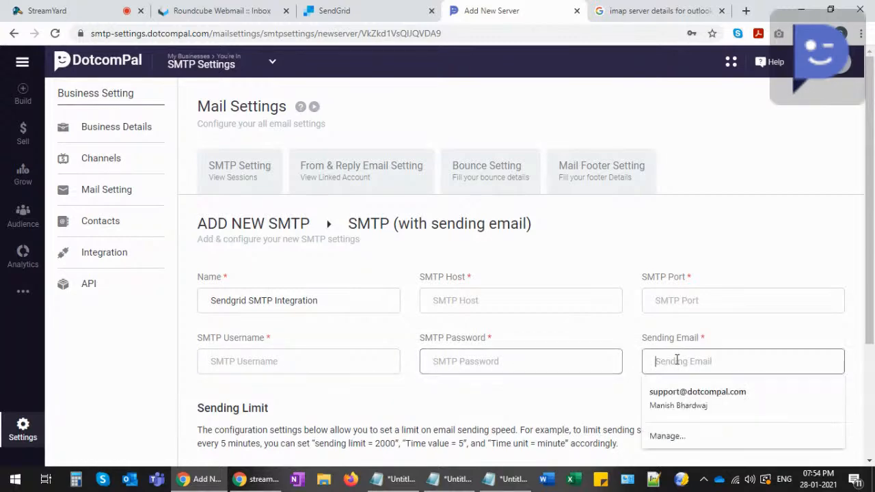
pyautogui.scroll(-1, 619, 350)
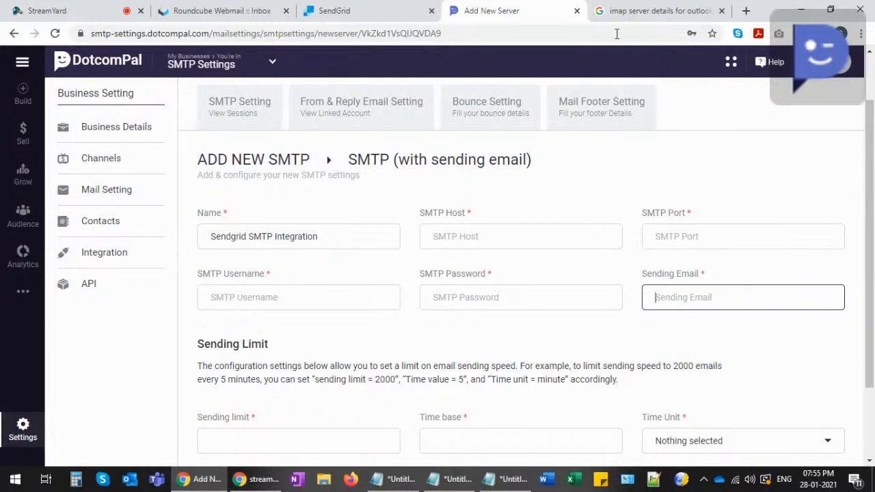
pyautogui.click(356, 14)
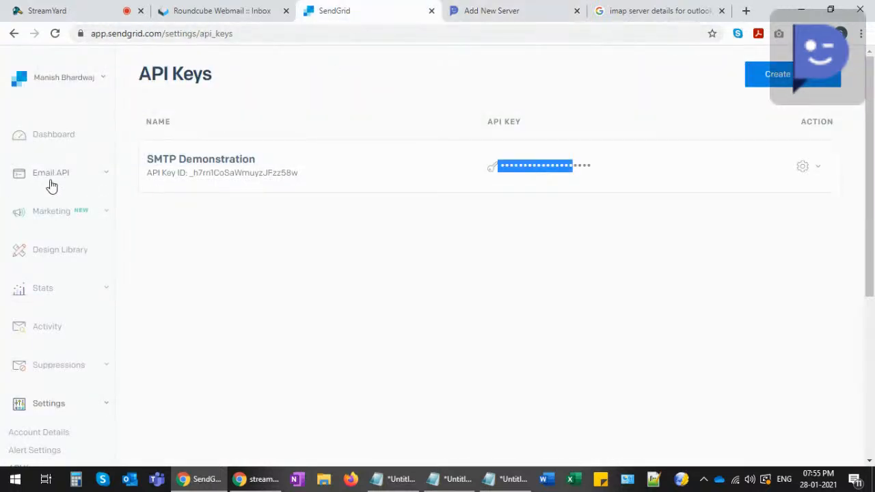
# - Go from the SendGrid Dashboard through Email API's Integration Guide and choose SMTP Relay
pyautogui.click(53, 135)
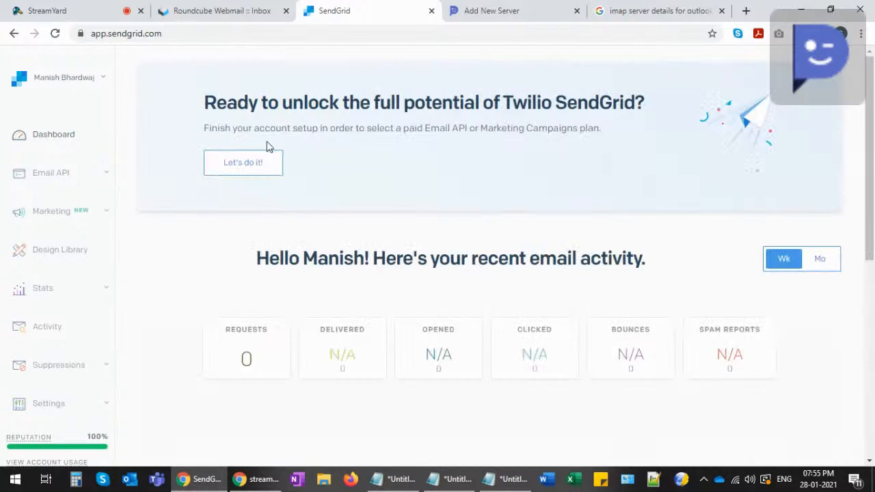
pyautogui.click(61, 175)
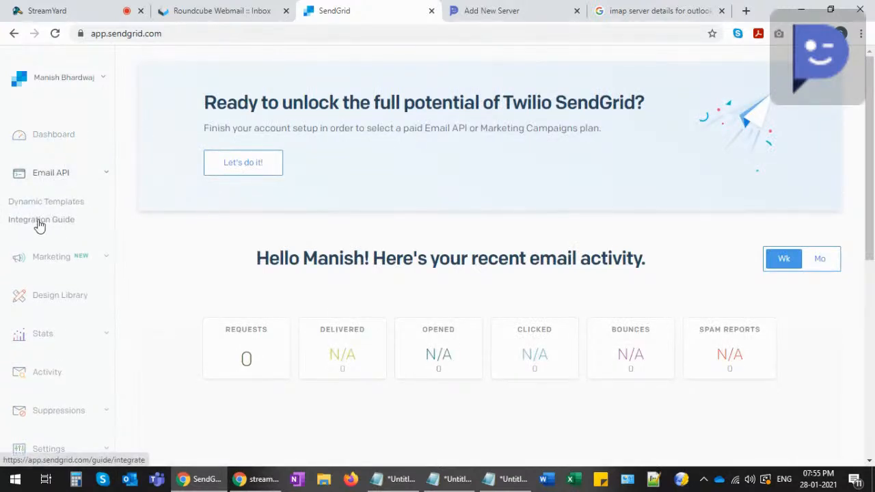
pyautogui.click(36, 223)
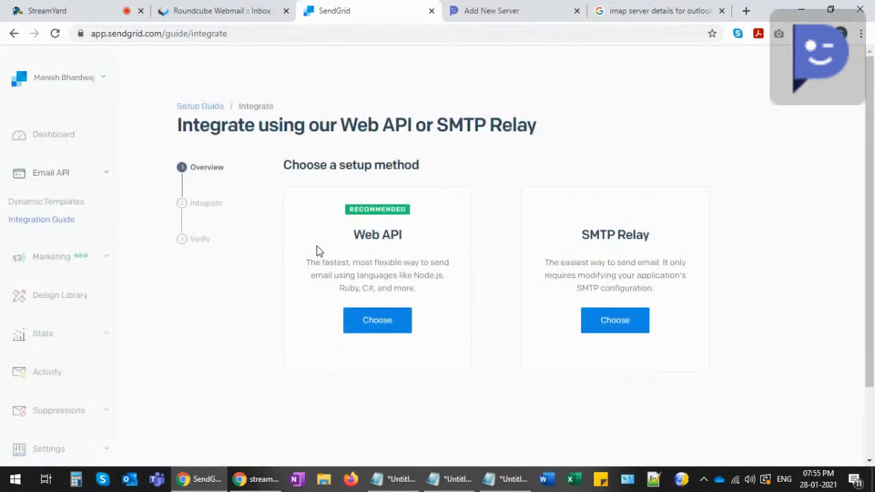
pyautogui.click(615, 324)
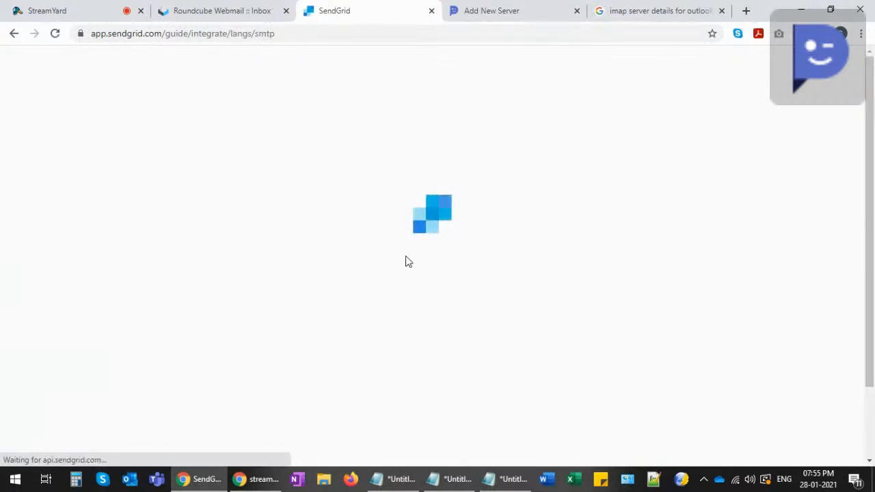
# - Scroll SendGrid's SMTP Relay guide and highlight its 'configure your application' instructions
pyautogui.scroll(-2, 279, 293)
pyautogui.scroll(-1, 279, 292)
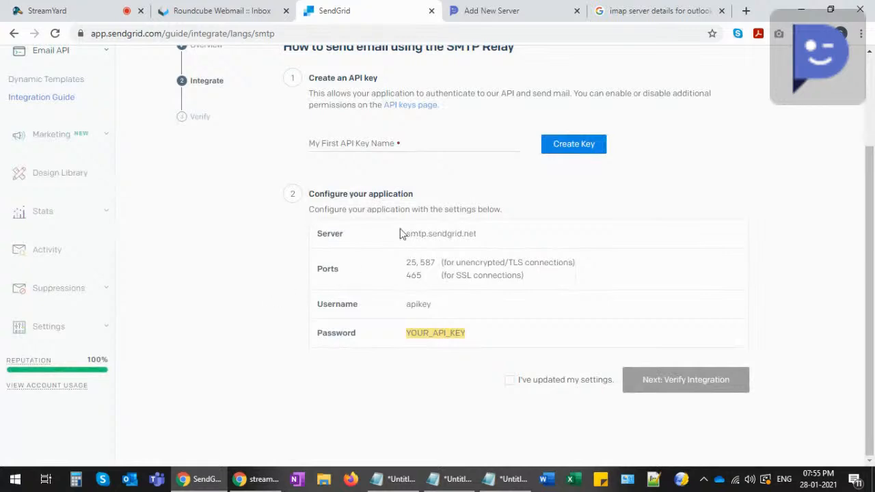
pyautogui.moveTo(323, 192); pyautogui.dragTo(434, 197)
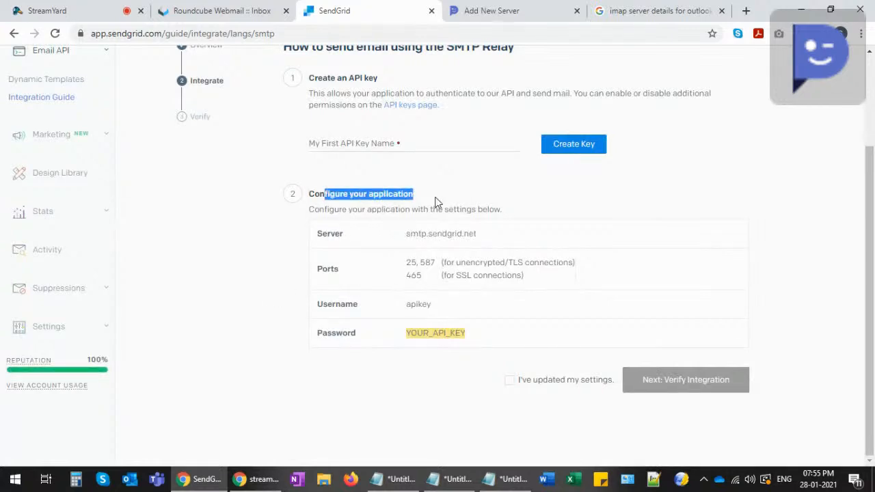
pyautogui.click(331, 210)
pyautogui.moveTo(309, 210); pyautogui.dragTo(500, 212)
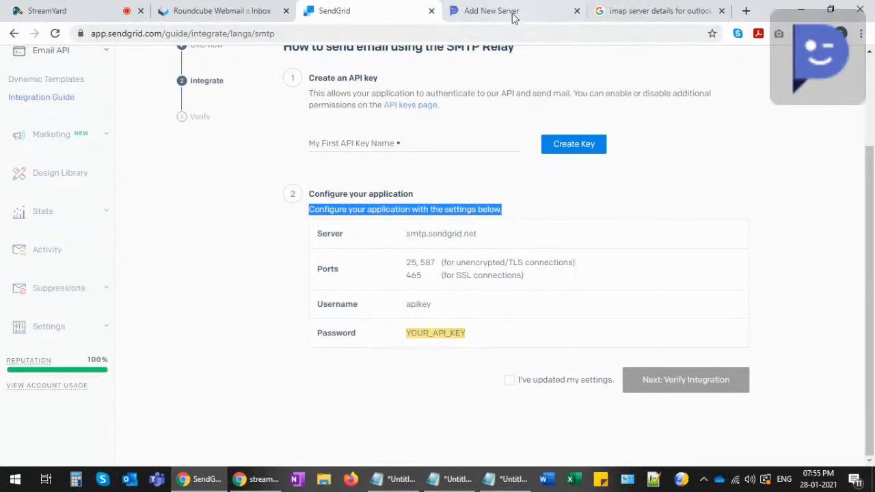
# - Back in DotcomPal's Add New SMTP form, select the 'Sendgrid SMTP Integration' name text
pyautogui.click(513, 17)
pyautogui.moveTo(212, 236)
pyautogui.mouseDown()
pyautogui.moveTo(343, 239)
pyautogui.moveTo(214, 236)
pyautogui.mouseUp()
pyautogui.click(326, 237)
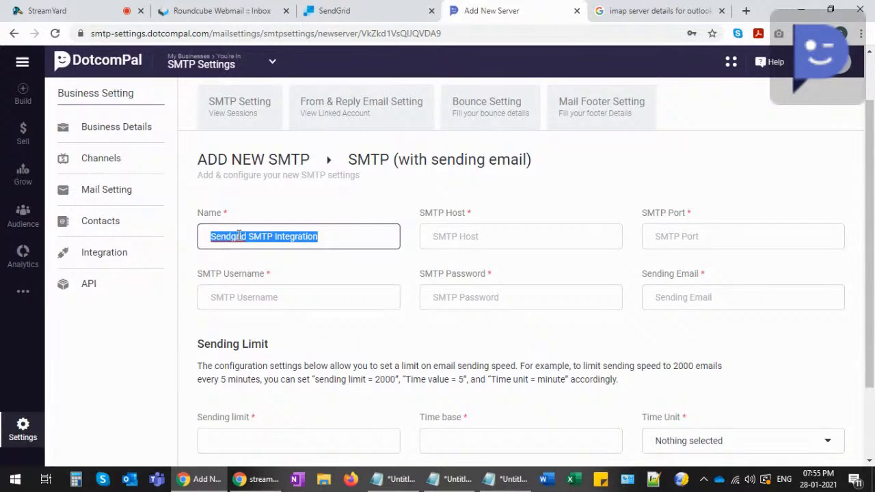
# - Copy smtp.sendgrid.net from SendGrid into DotcomPal's SMTP host field
pyautogui.click(464, 238)
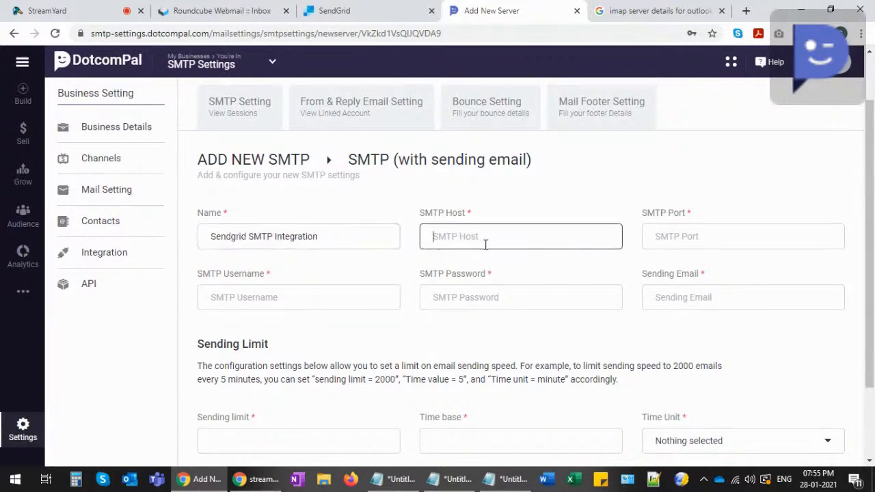
pyautogui.click(373, 10)
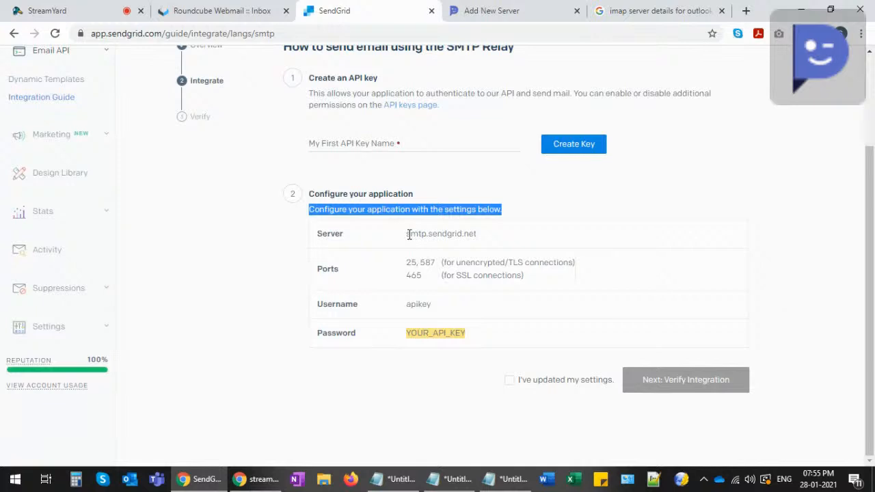
pyautogui.moveTo(408, 234); pyautogui.dragTo(475, 234)
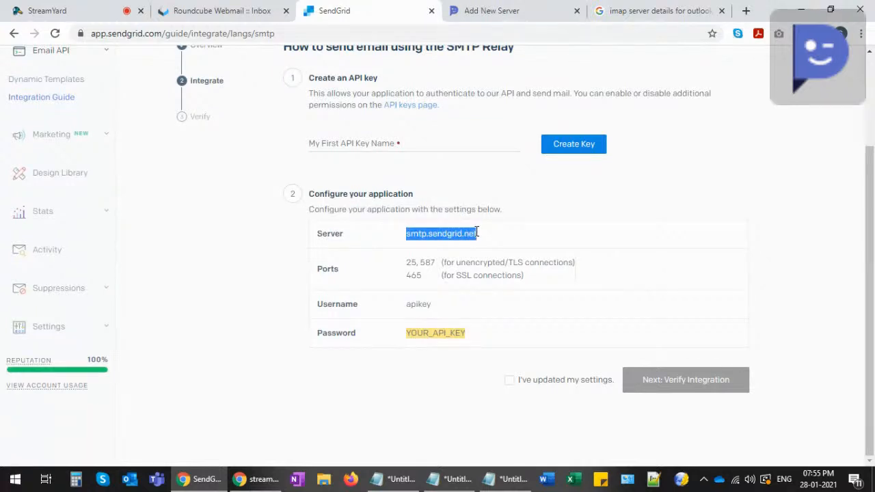
pyautogui.hotkey('ctrl', 'c')
pyautogui.click(501, 15)
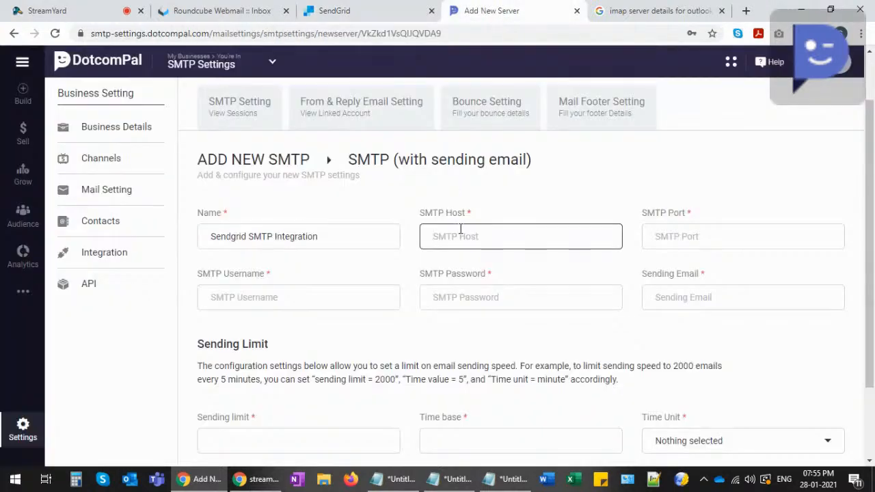
pyautogui.click(459, 234)
pyautogui.hotkey('ctrl', 'v')
# - Check SendGrid's port list and enter port 587 in the form
pyautogui.click(681, 236)
pyautogui.click(334, 11)
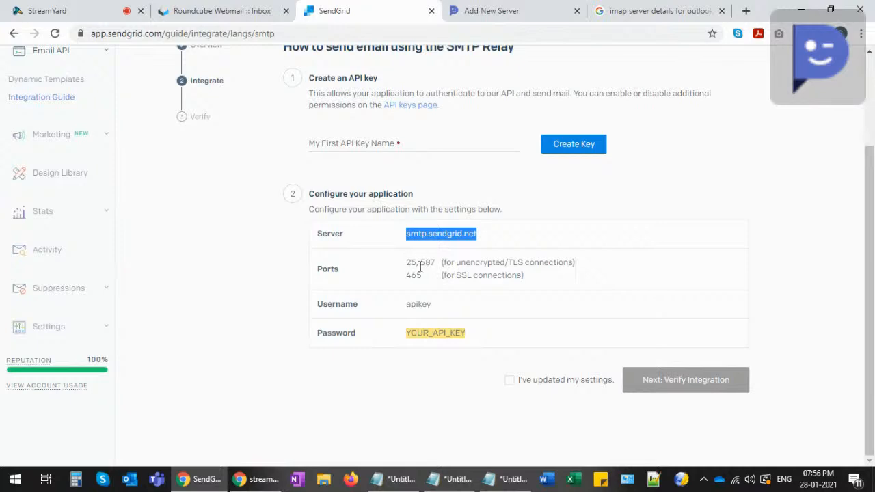
pyautogui.click(482, 11)
pyautogui.write('587')
# - Copy the username apikey from SendGrid into the SMTP username field
pyautogui.click(241, 297)
pyautogui.click(361, 16)
pyautogui.moveTo(406, 304); pyautogui.dragTo(433, 304)
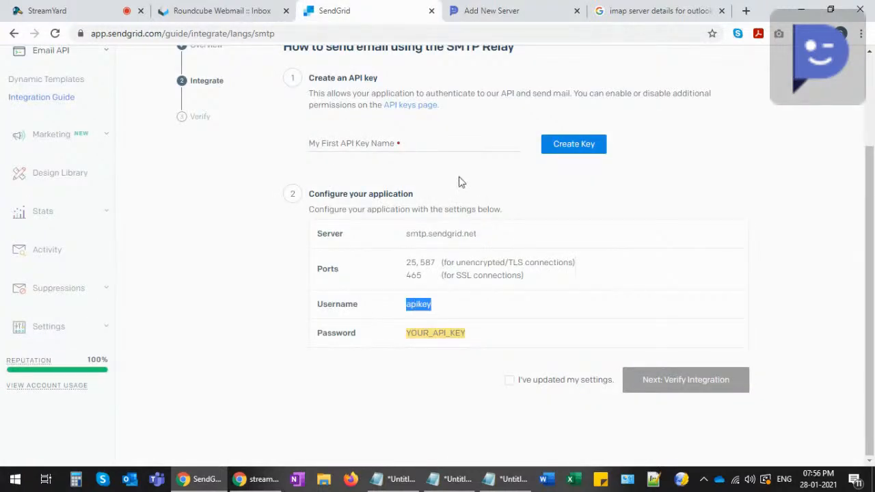
pyautogui.click(519, 9)
pyautogui.hotkey('ctrl', 'v')
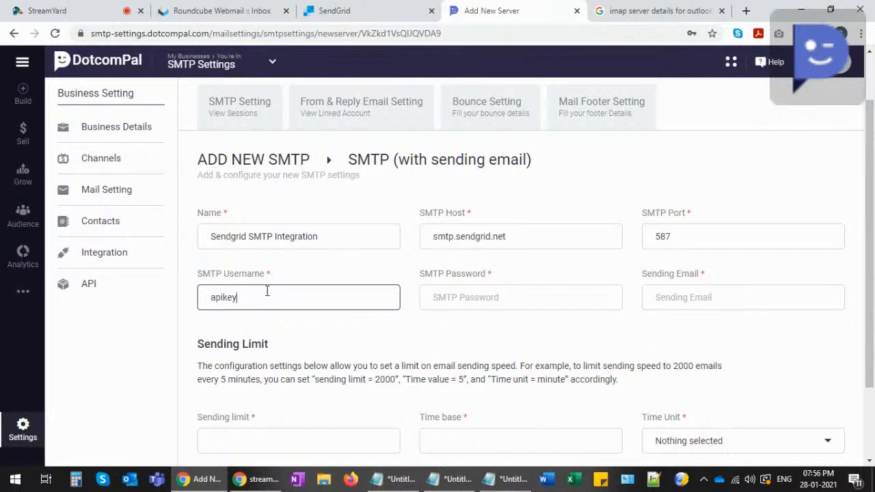
# - Select the YOUR_API_KEY placeholder in SendGrid's Password row for the SMTP password
pyautogui.click(463, 301)
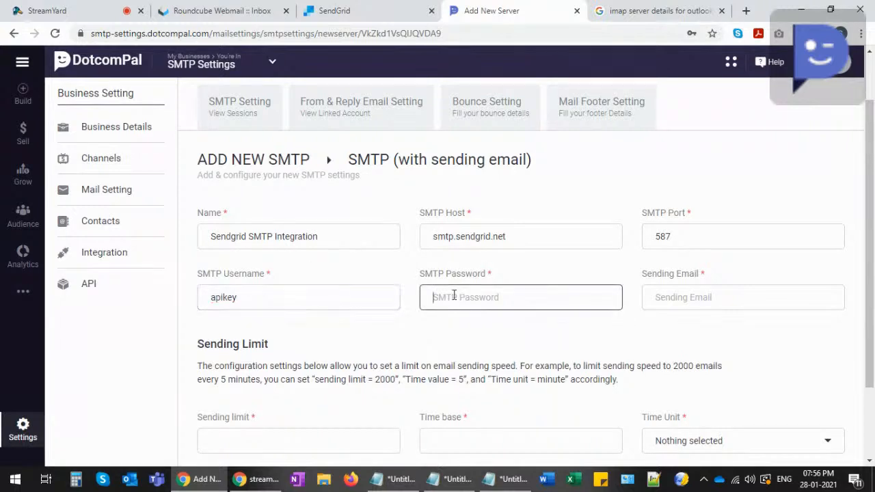
pyautogui.click(386, 9)
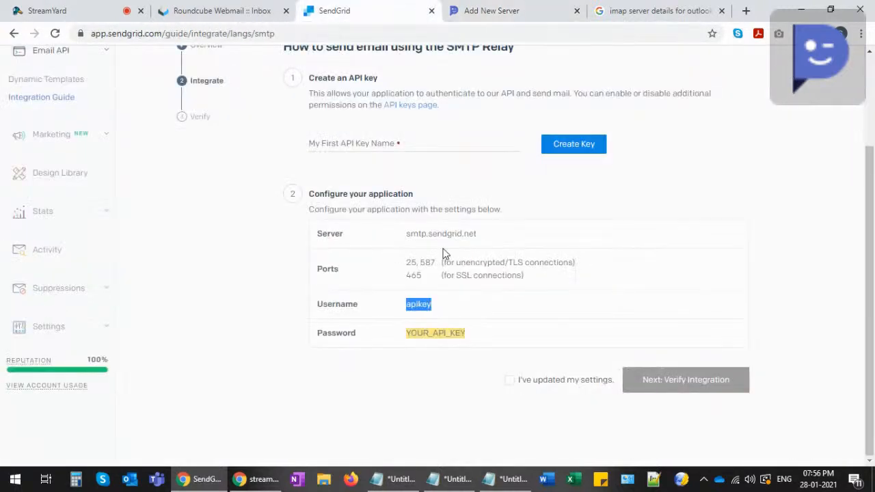
pyautogui.moveTo(407, 333); pyautogui.dragTo(459, 331)
pyautogui.scroll(1, 457, 297)
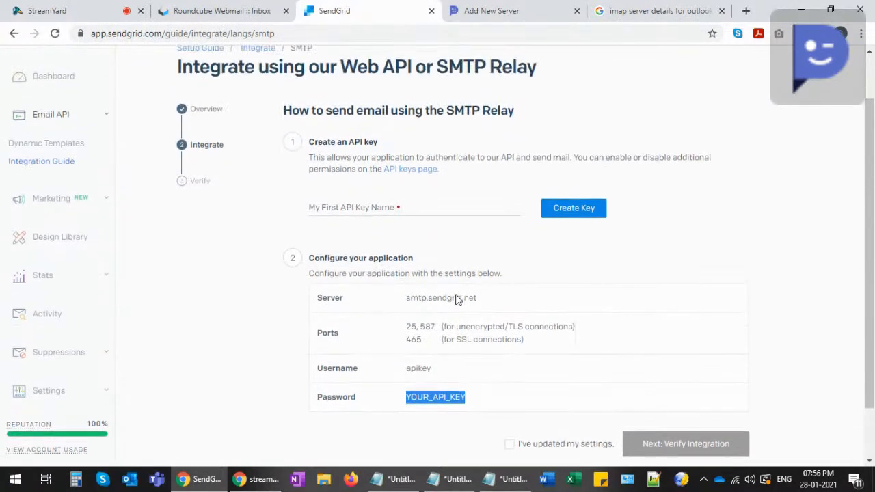
pyautogui.scroll(-1, 91, 283)
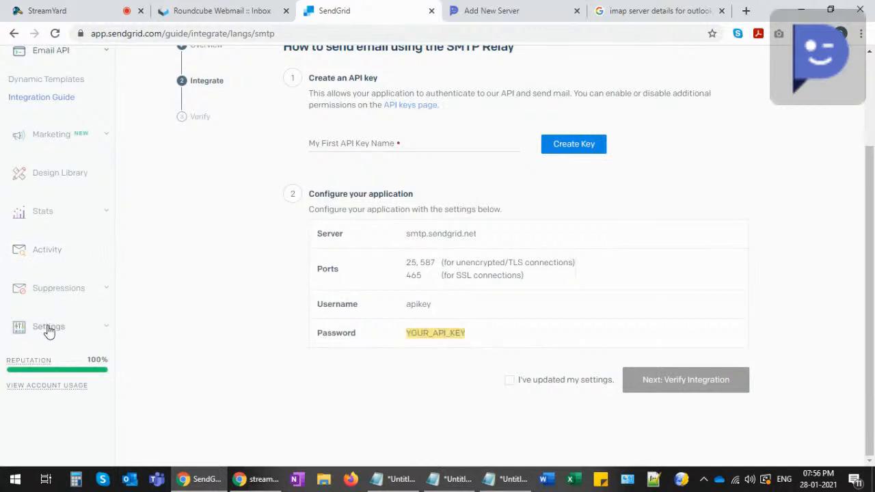
# - Open SendGrid's API Keys page from the account settings
pyautogui.click(49, 329)
pyautogui.scroll(-2, 69, 294)
pyautogui.click(25, 218)
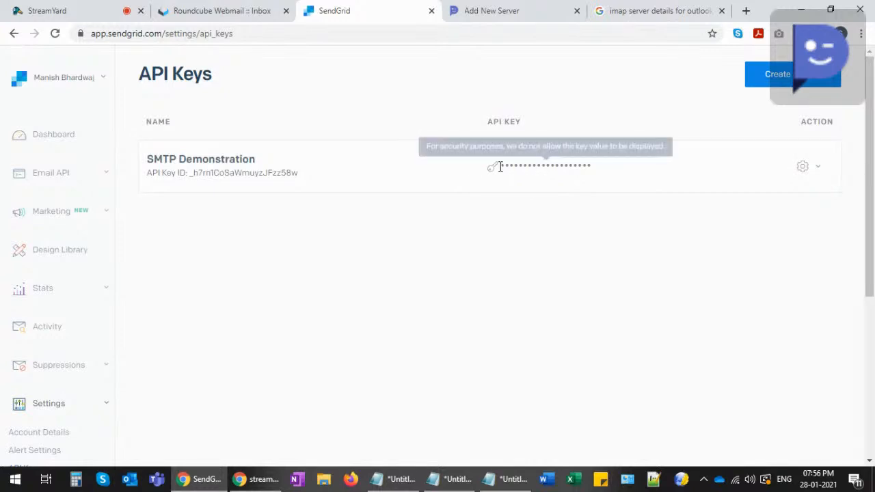
pyautogui.moveTo(535, 162)
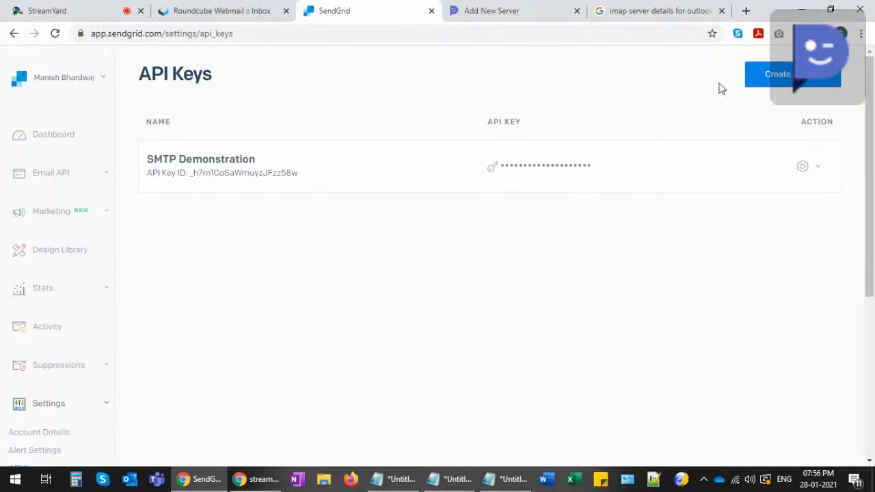
# - Create a full-access API key named 'For SMTP', copy it, and return to DotcomPal
pyautogui.click(758, 81)
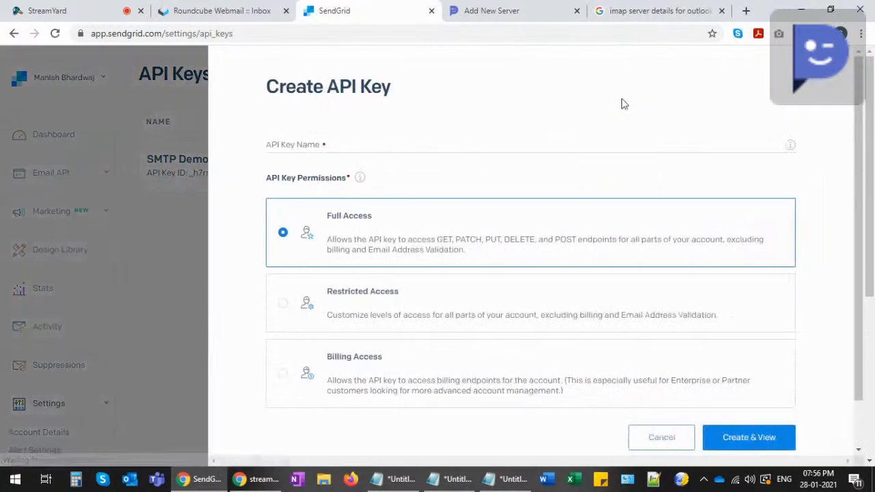
pyautogui.click(270, 143)
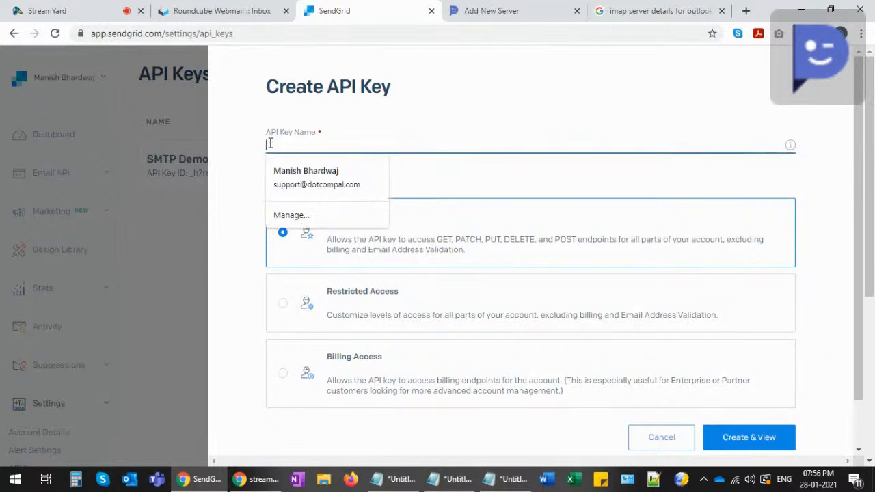
pyautogui.write('Eor SMTP')
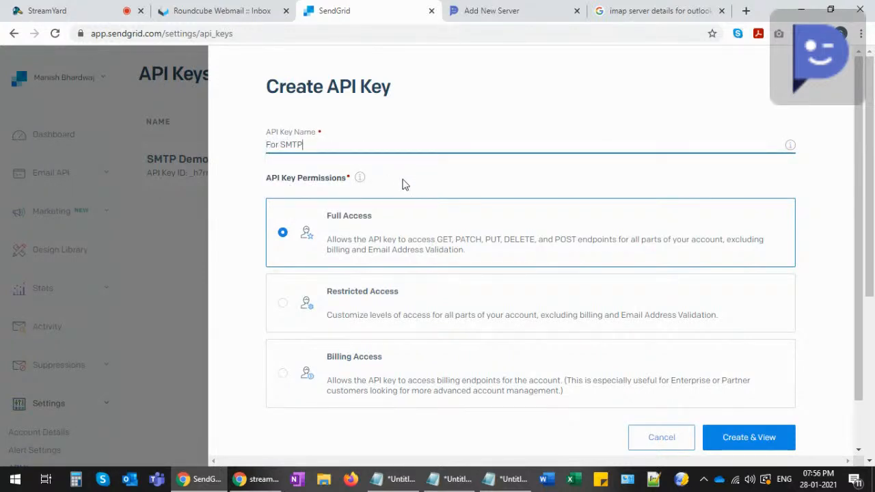
pyautogui.click(726, 437)
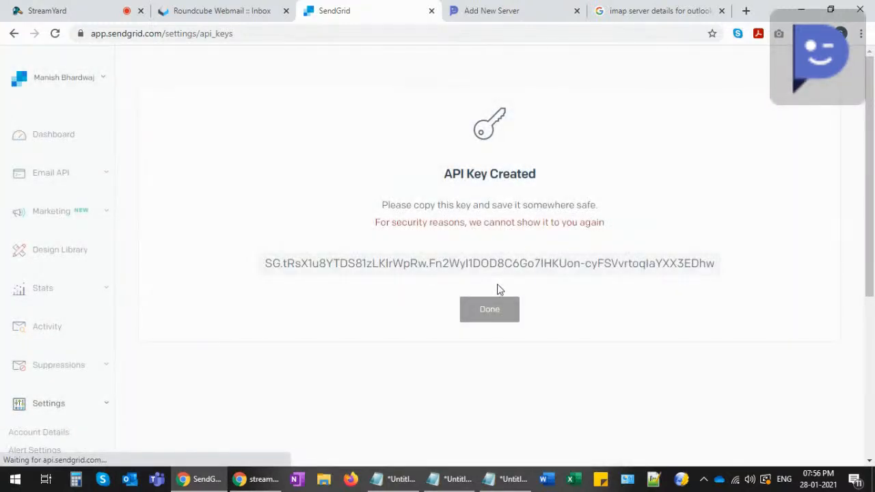
pyautogui.click(498, 266)
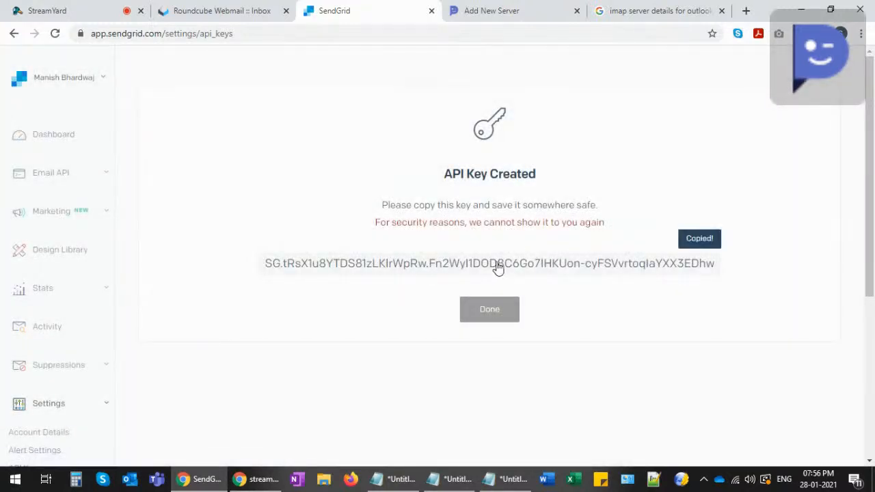
pyautogui.click(455, 11)
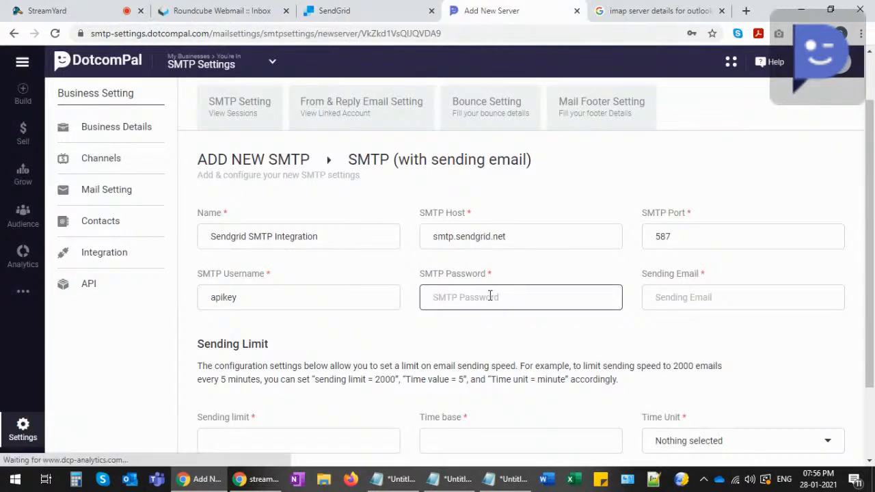
# - Paste the API key as the SMTP password, enter the sending e-mail address, and save the server
pyautogui.hotkey('ctrl', 'v')
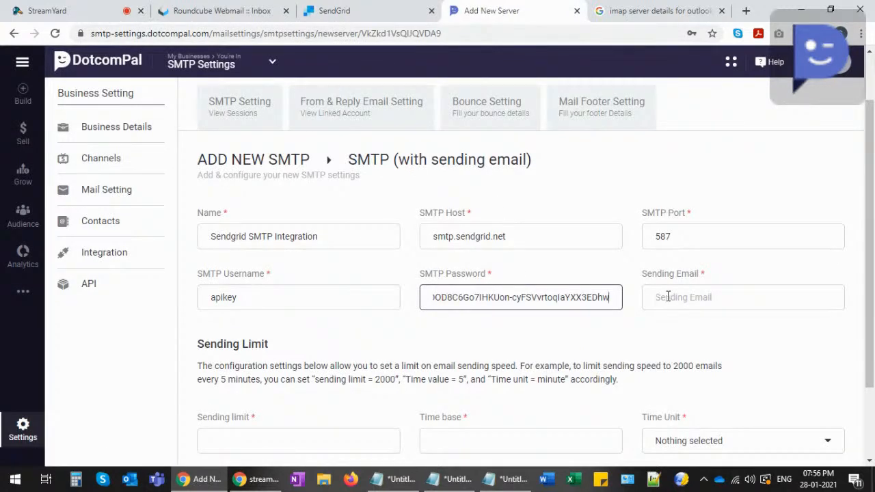
pyautogui.click(668, 295)
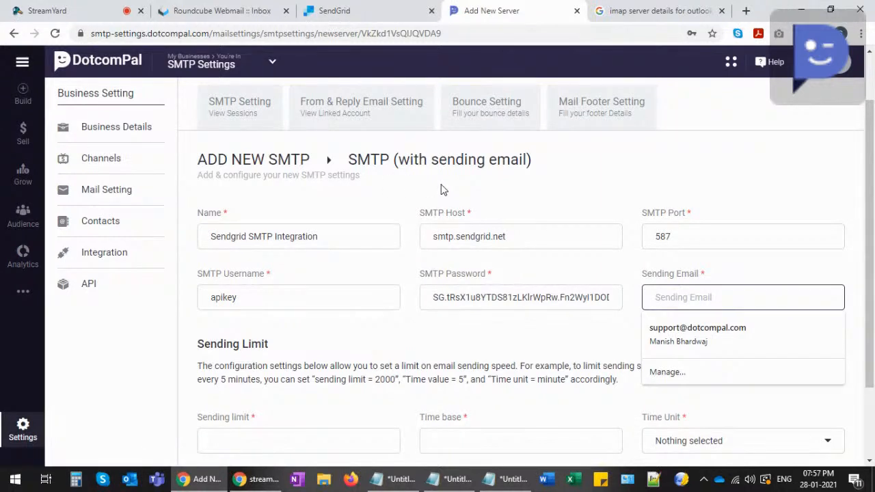
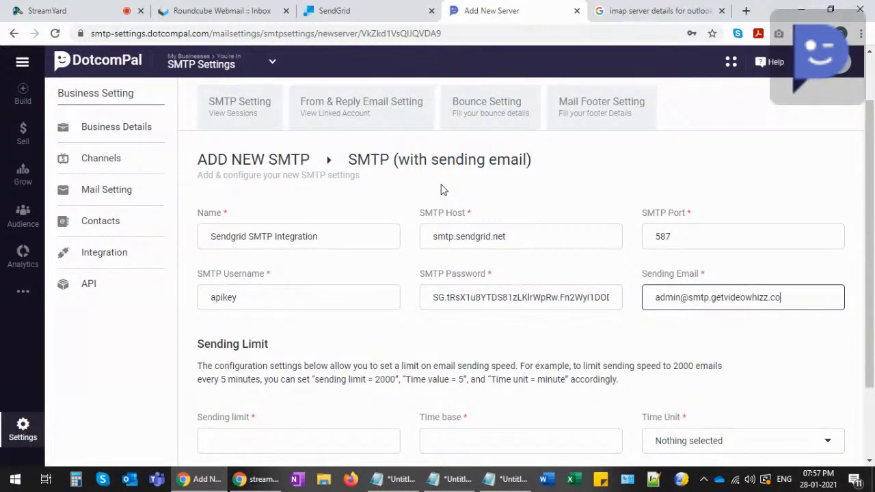
pyautogui.click(604, 332)
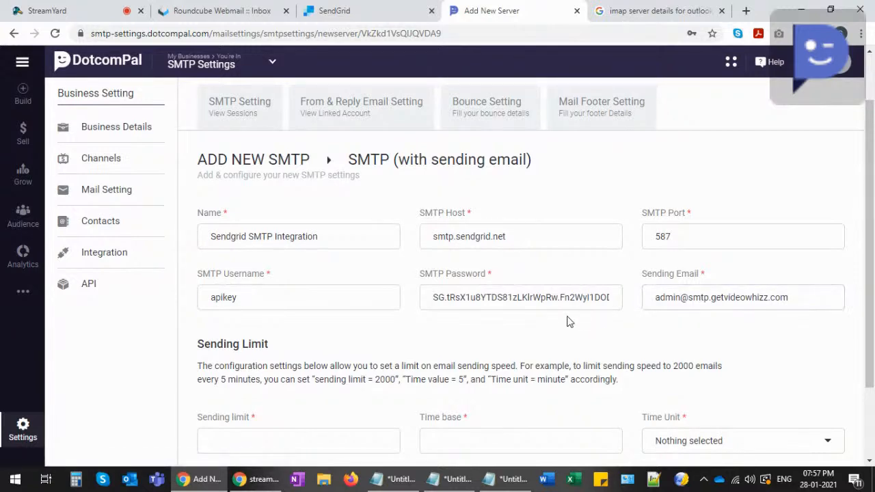
pyautogui.scroll(-1, 581, 319)
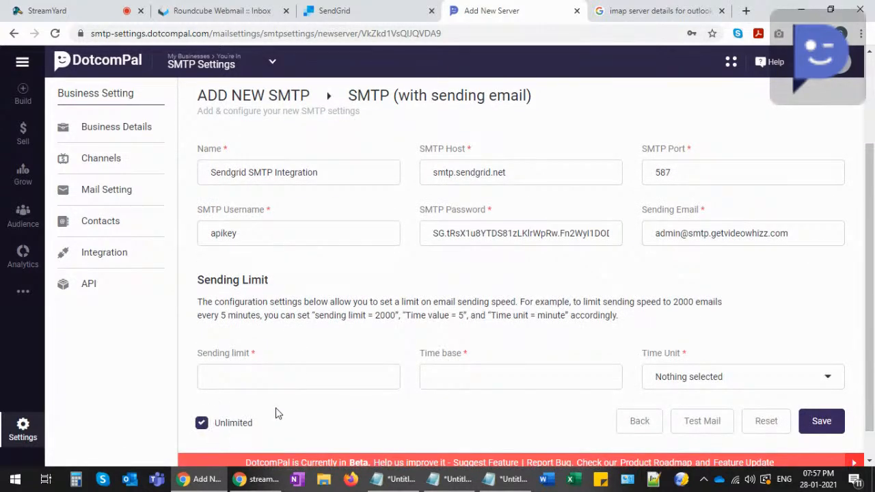
pyautogui.click(817, 419)
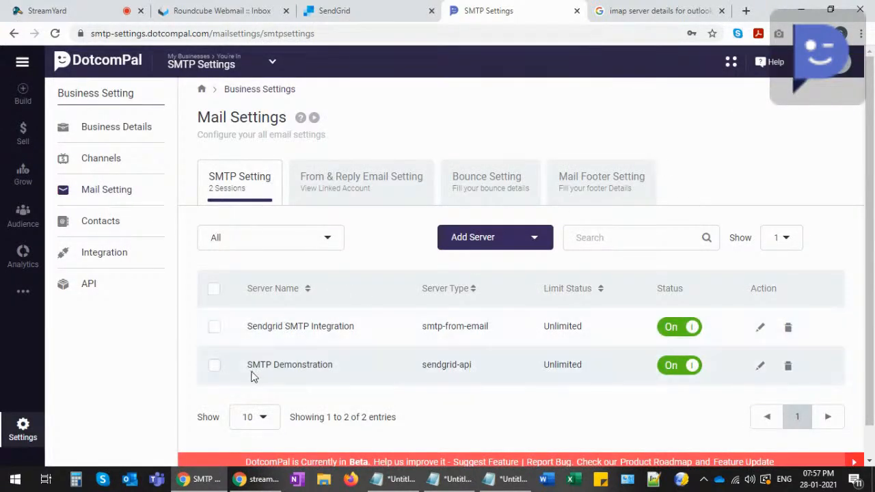
# - Highlight the two listed servers, SMTP Demonstration and Sendgrid SMTP Integration
pyautogui.moveTo(252, 364); pyautogui.dragTo(333, 367)
pyautogui.moveTo(257, 326); pyautogui.dragTo(348, 328)
pyautogui.click(277, 328)
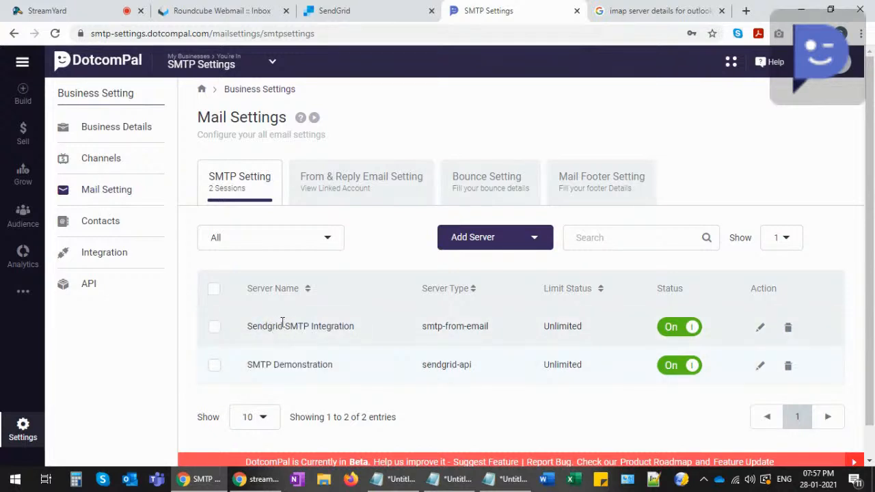
# - Browse the Add Server type list, dismiss it, and close the IMAP search tab
pyautogui.click(536, 239)
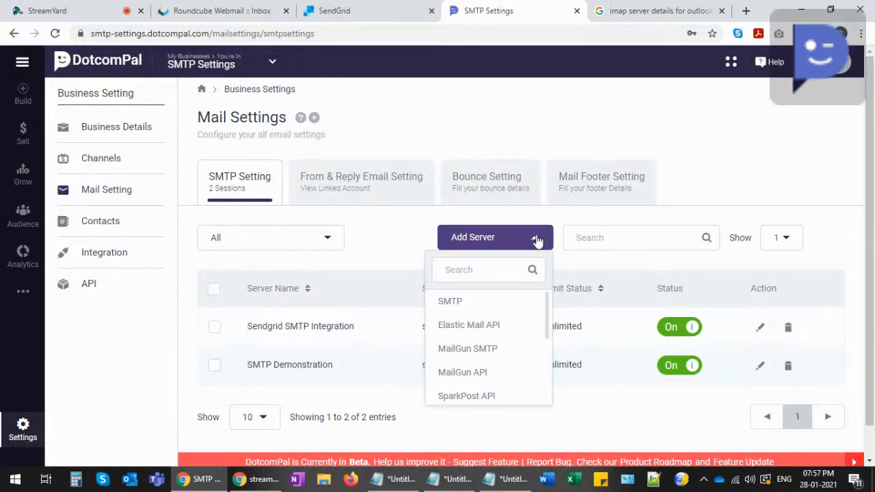
pyautogui.scroll(-3, 491, 336)
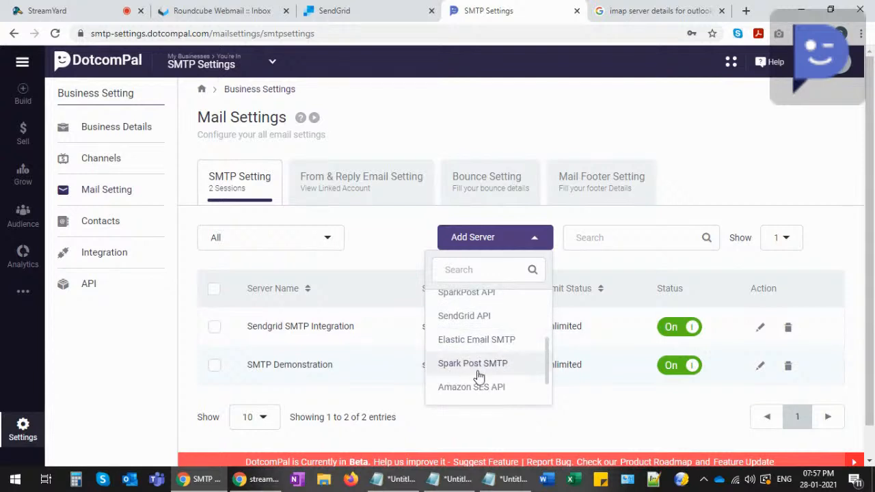
pyautogui.scroll(3, 481, 371)
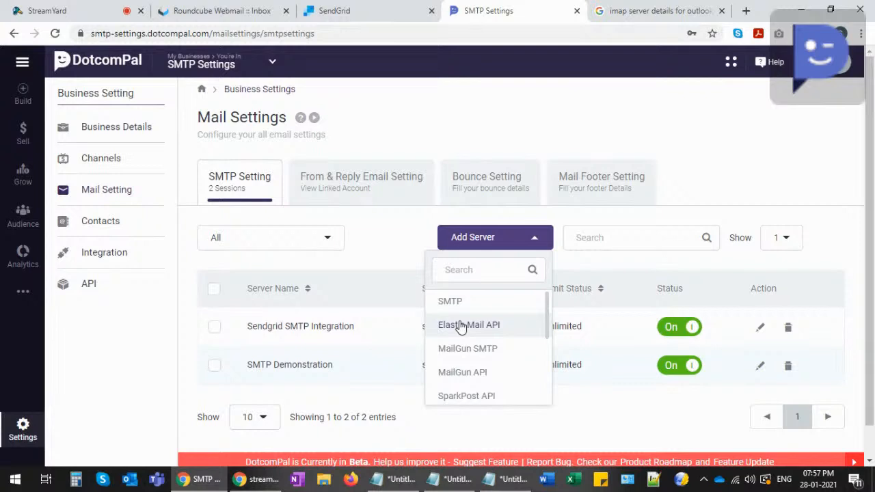
pyautogui.click(400, 246)
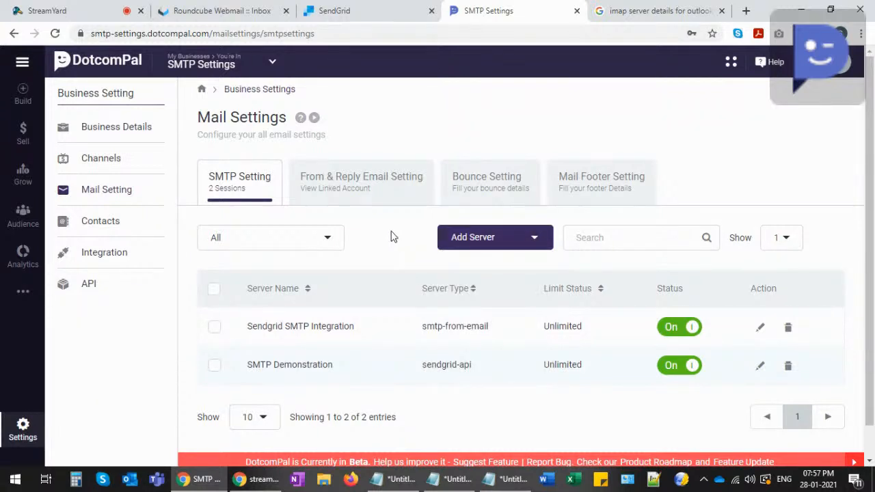
pyautogui.click(721, 10)
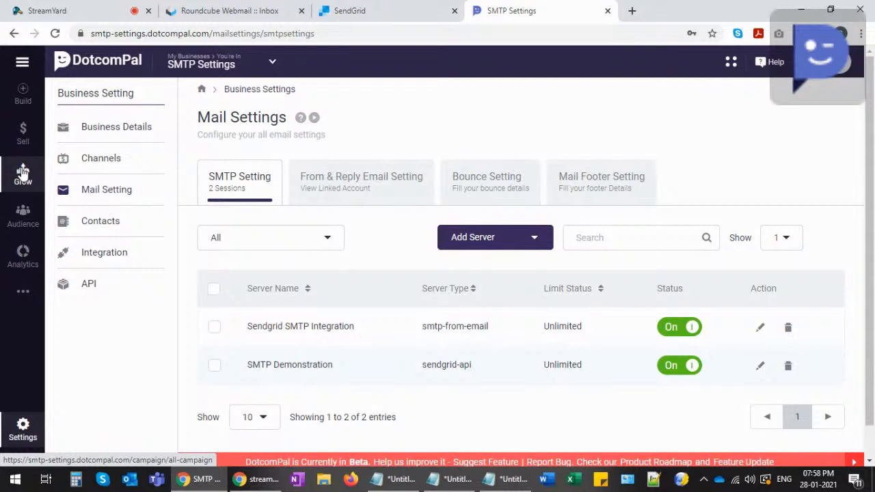
# - Open Audience in a new tab, go to Contacts, and start a New Contact
pyautogui.middleClick(22, 215)
pyautogui.click(620, 8)
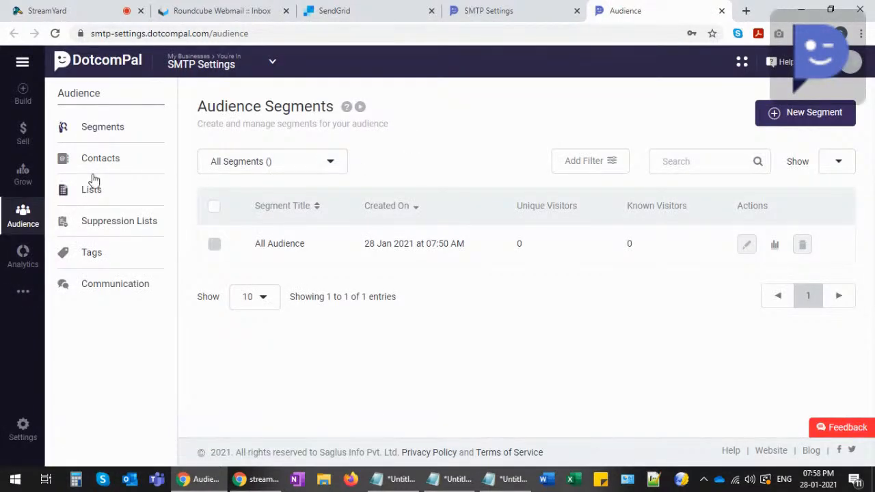
pyautogui.click(93, 158)
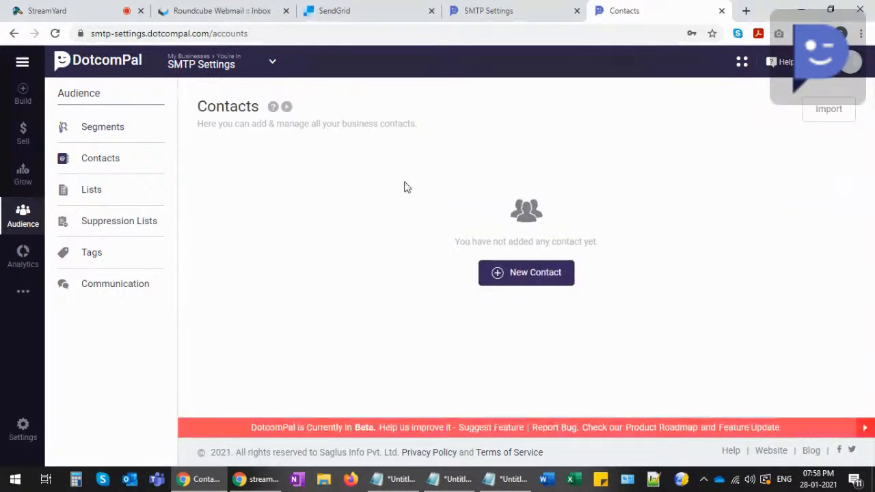
pyautogui.click(524, 278)
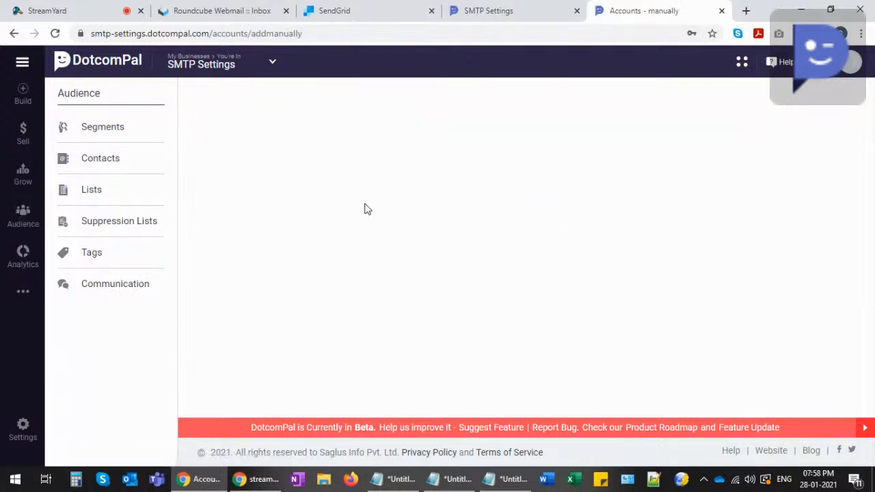
# - Enter the contact's full name and e-mail address in the new contact form
pyautogui.click(412, 213)
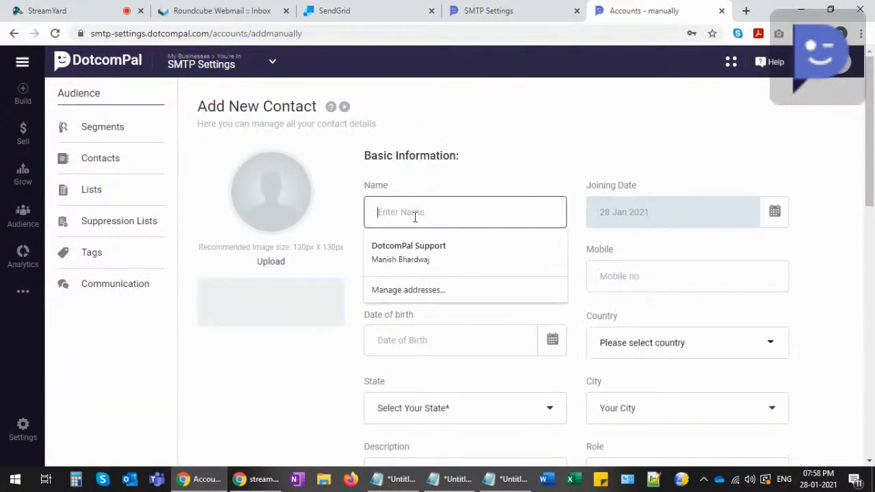
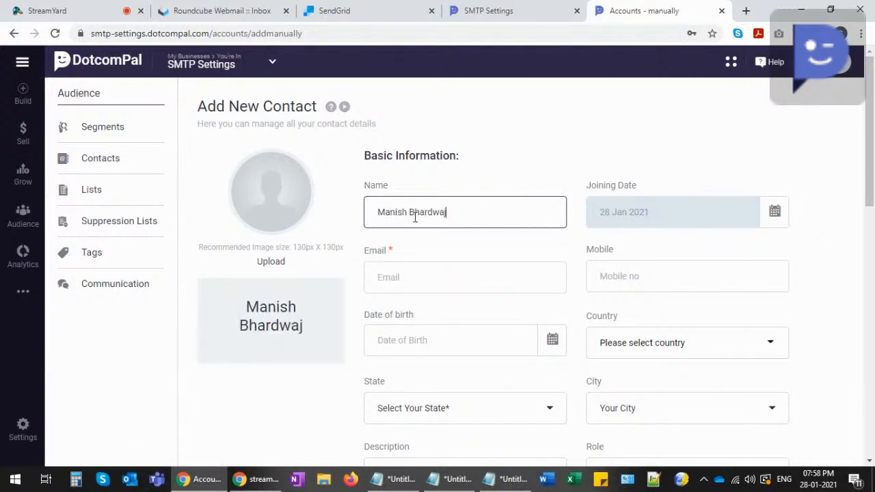
pyautogui.click(391, 276)
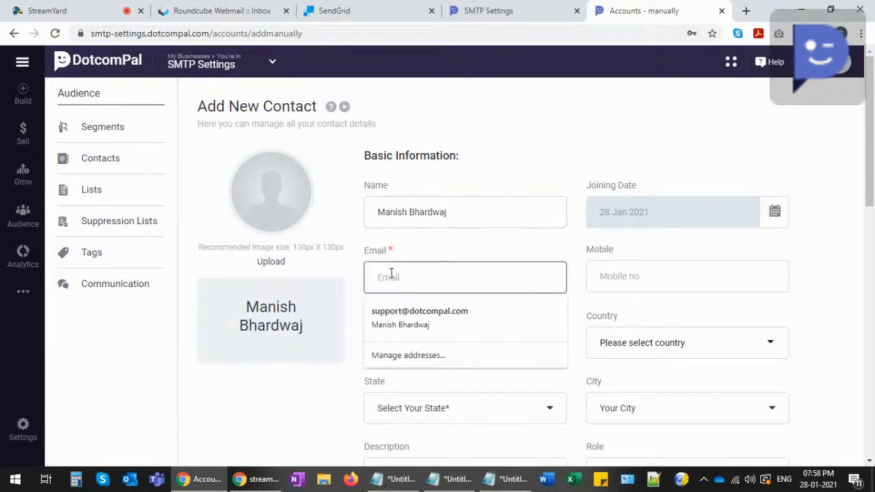
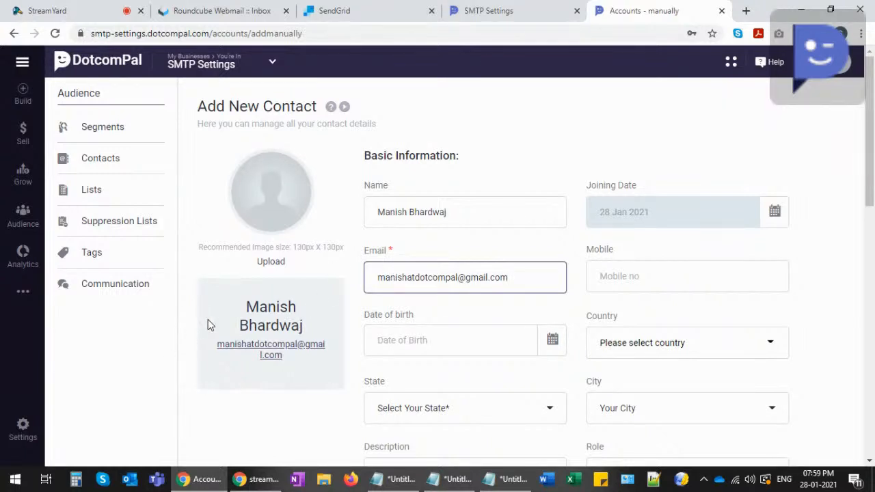
# - Save the contact so the Contacts list shows 1 entry, then open a new browser tab
pyautogui.scroll(-2, 211, 325)
pyautogui.scroll(2, 263, 373)
pyautogui.scroll(-4, 451, 316)
pyautogui.scroll(3, 459, 316)
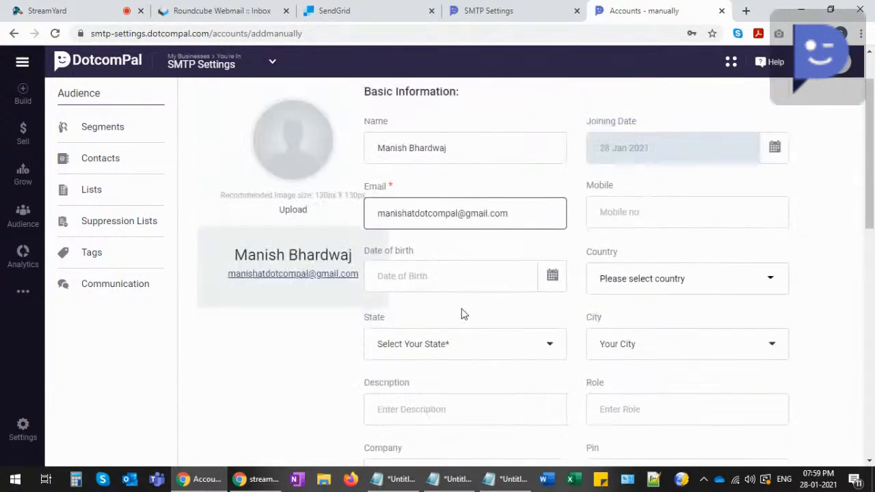
pyautogui.scroll(-2, 451, 324)
pyautogui.scroll(-8, 401, 328)
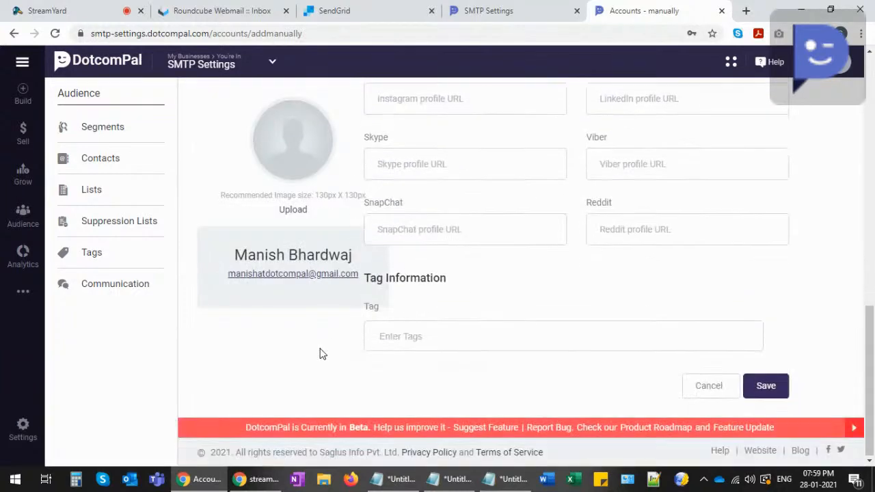
pyautogui.click(770, 385)
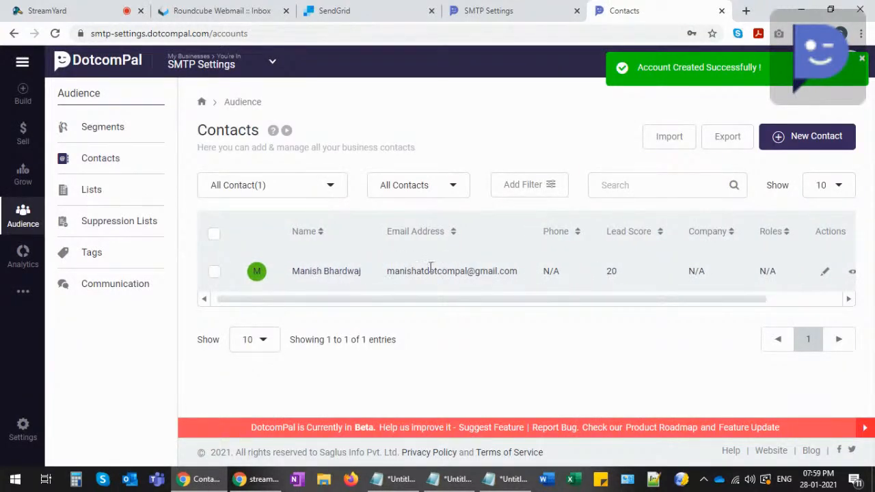
pyautogui.click(746, 10)
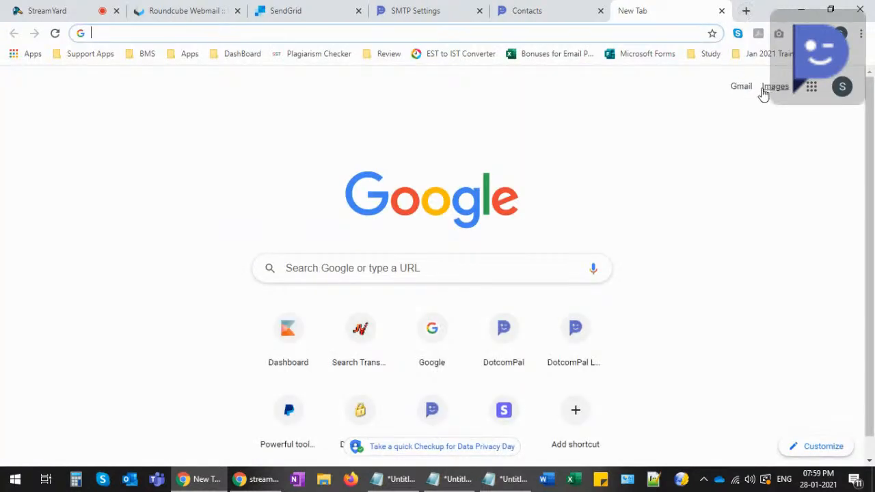
# - Switch to the new contact's Google account and open its Gmail inbox
pyautogui.click(840, 90)
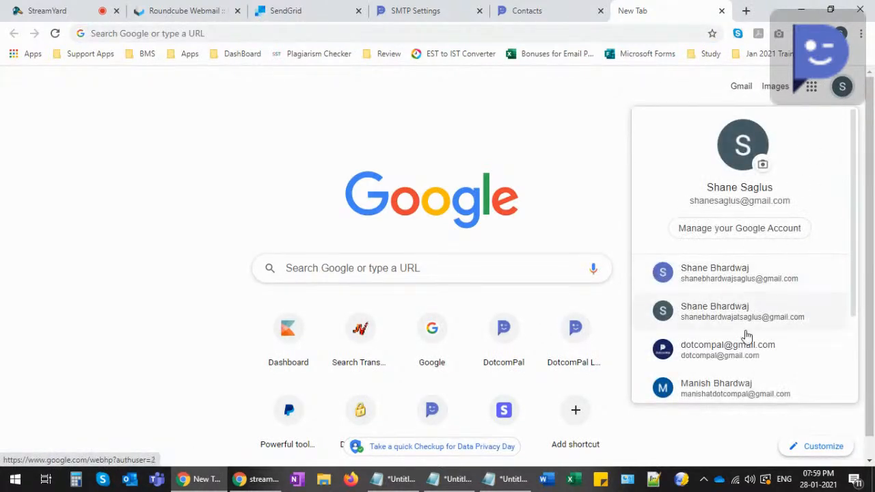
pyautogui.click(722, 388)
pyautogui.click(739, 65)
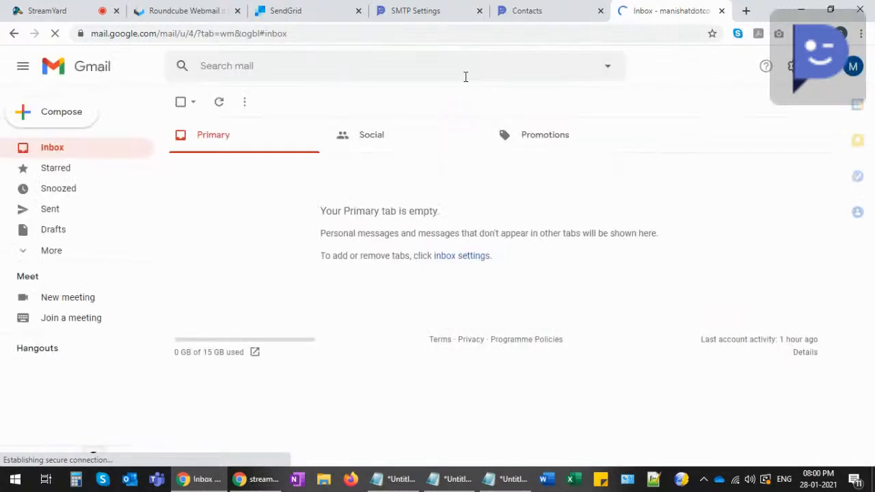
pyautogui.click(852, 66)
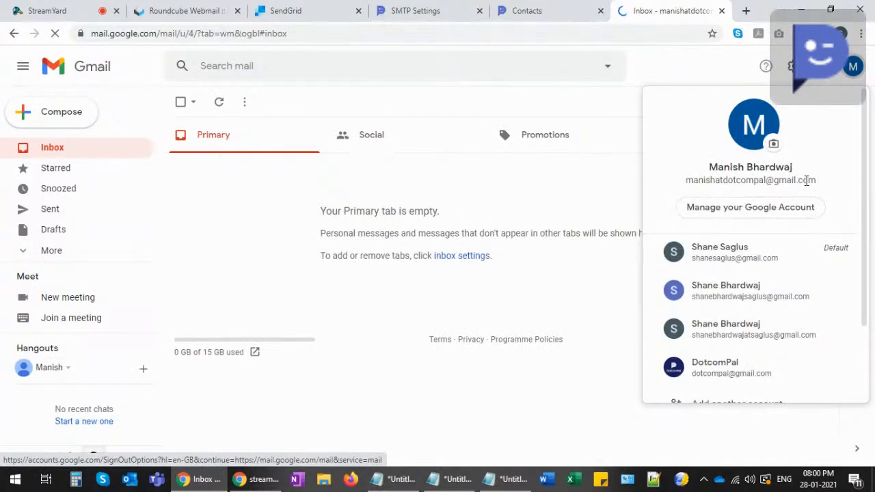
# - Return to DotcomPal and view the All Campaigns overview under Grow
pyautogui.click(441, 10)
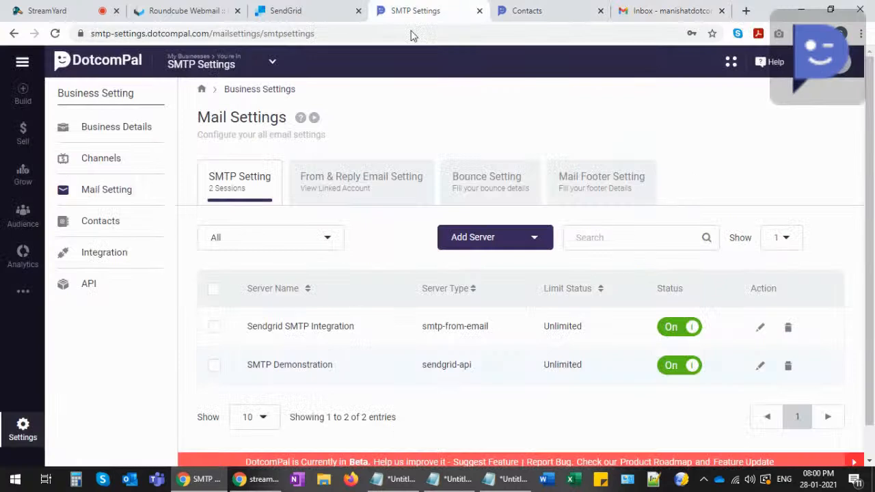
pyautogui.click(22, 179)
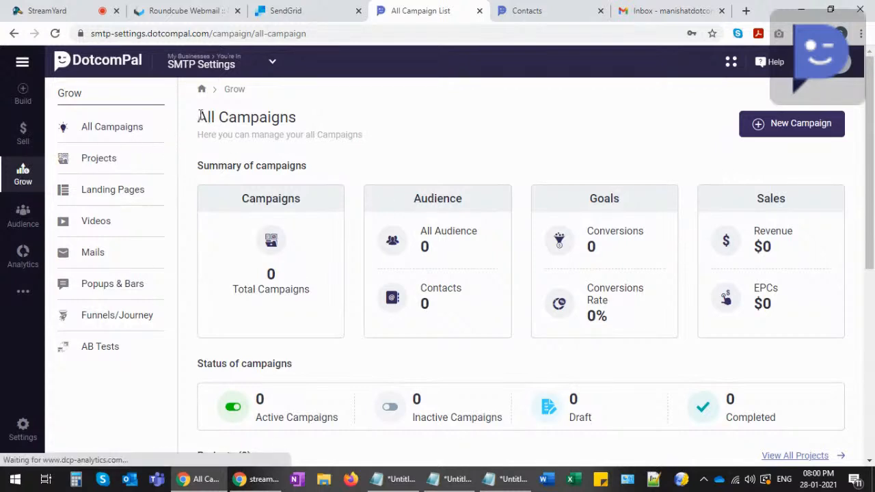
pyautogui.moveTo(197, 117); pyautogui.dragTo(298, 119)
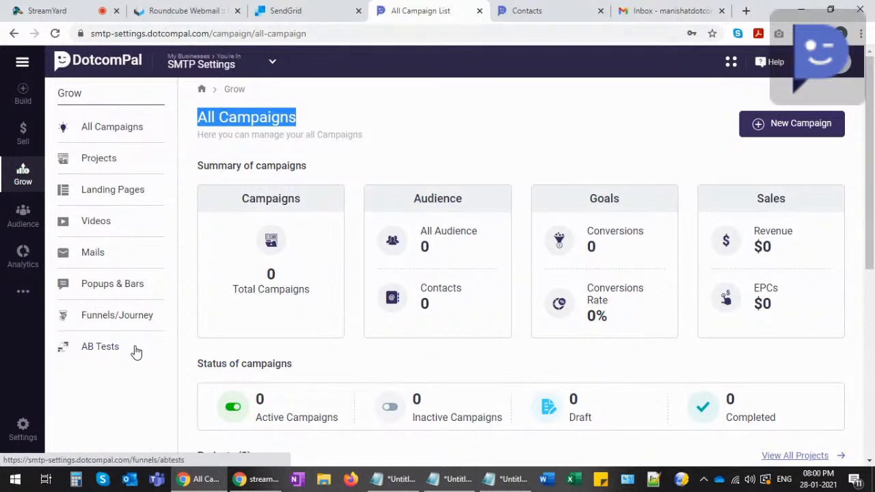
# - Open Mails, highlight its notice requiring business address and time zone, and open Settings in background
pyautogui.click(92, 253)
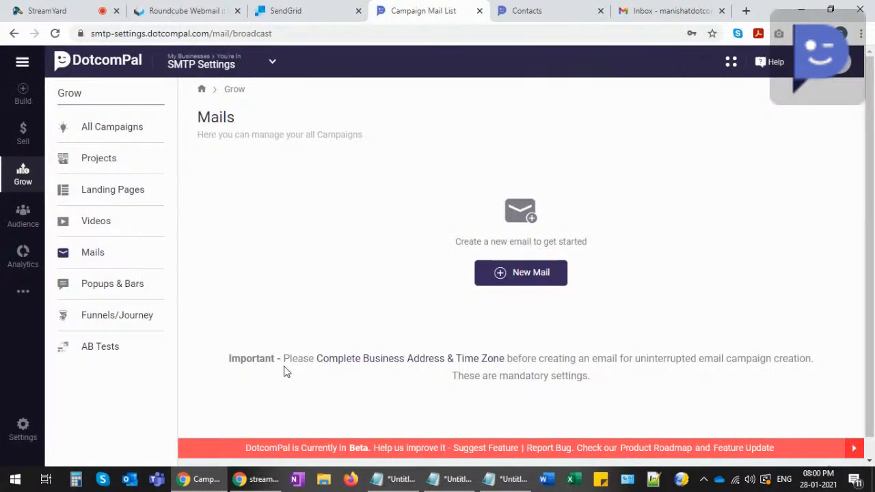
pyautogui.moveTo(284, 362); pyautogui.dragTo(810, 358)
pyautogui.click(650, 364)
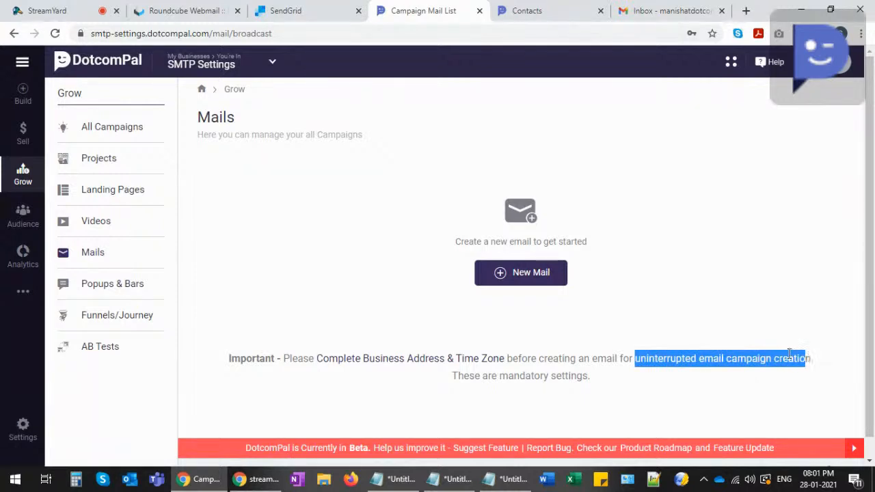
pyautogui.moveTo(450, 376); pyautogui.dragTo(588, 376)
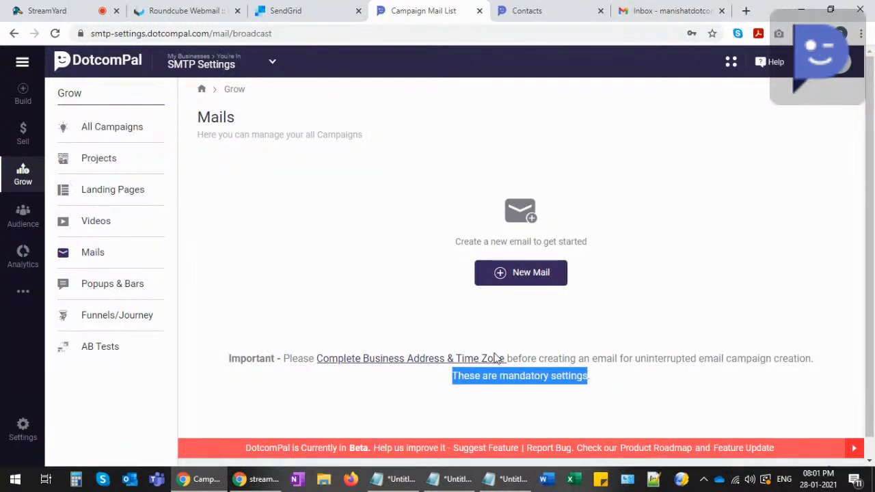
pyautogui.middleClick(23, 427)
# - In Settings' Address & Time-Zone section, autofill the business address from the saved suggestion
pyautogui.click(482, 9)
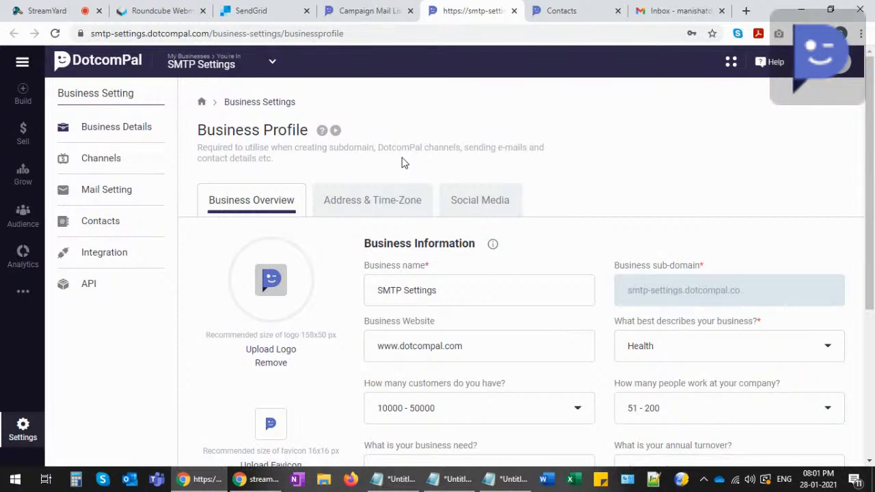
pyautogui.click(357, 207)
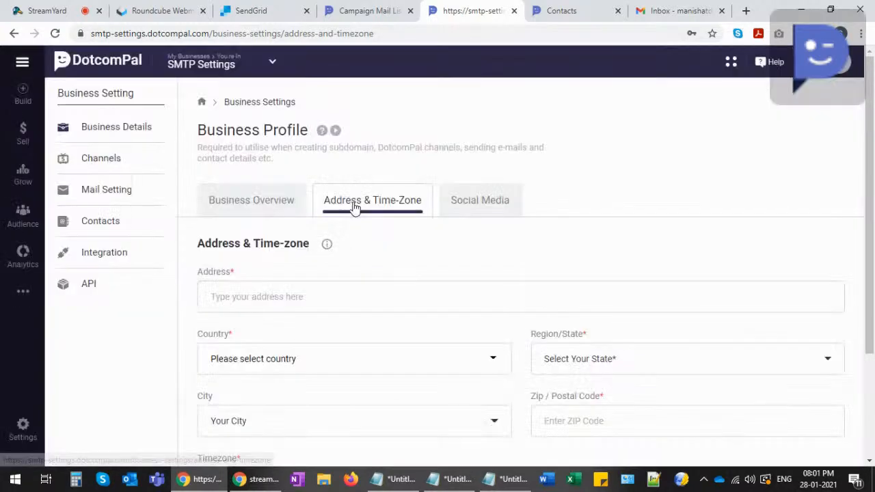
pyautogui.click(241, 296)
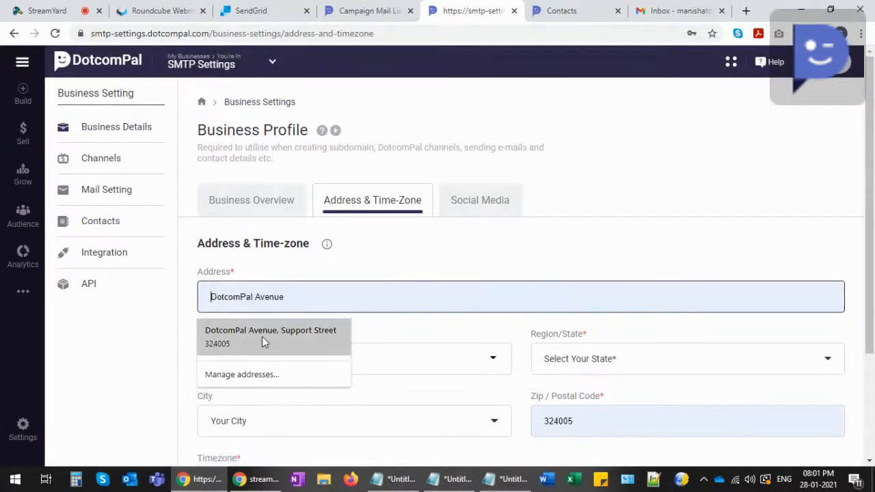
pyautogui.click(285, 333)
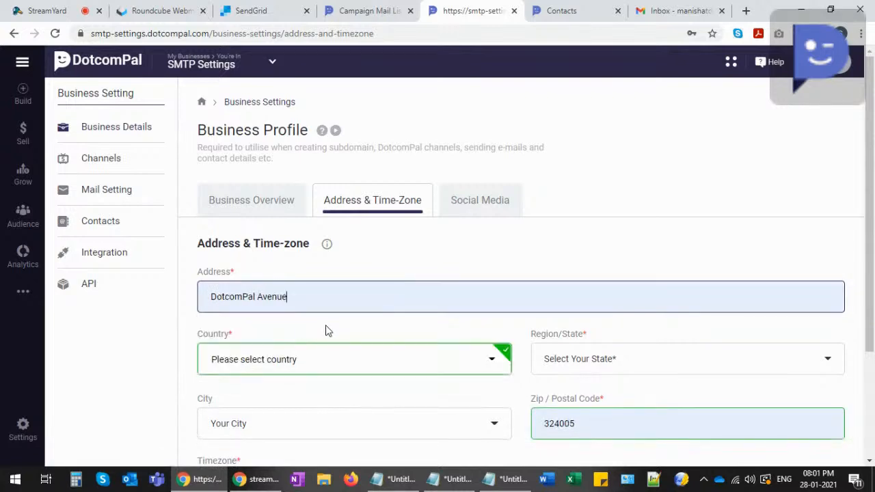
pyautogui.scroll(-1, 290, 299)
# - Set the country to India and the region/state to Rajasthan
pyautogui.click(290, 298)
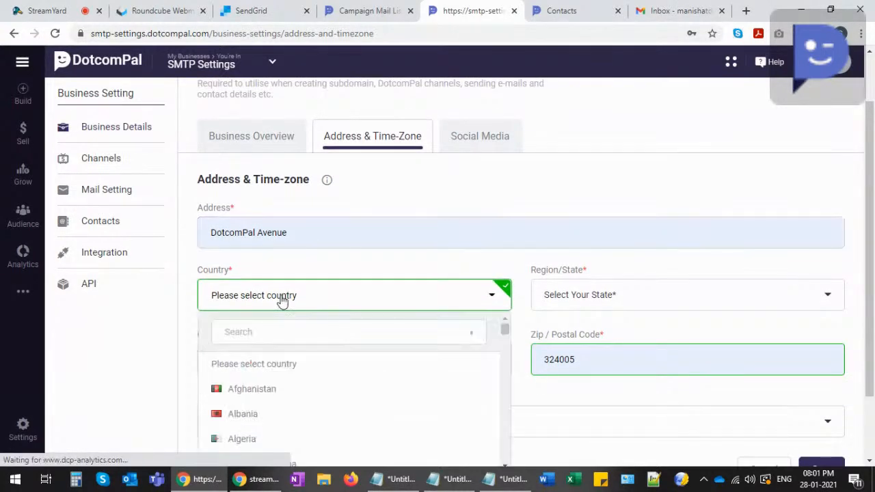
pyautogui.click(262, 331)
pyautogui.write('india')
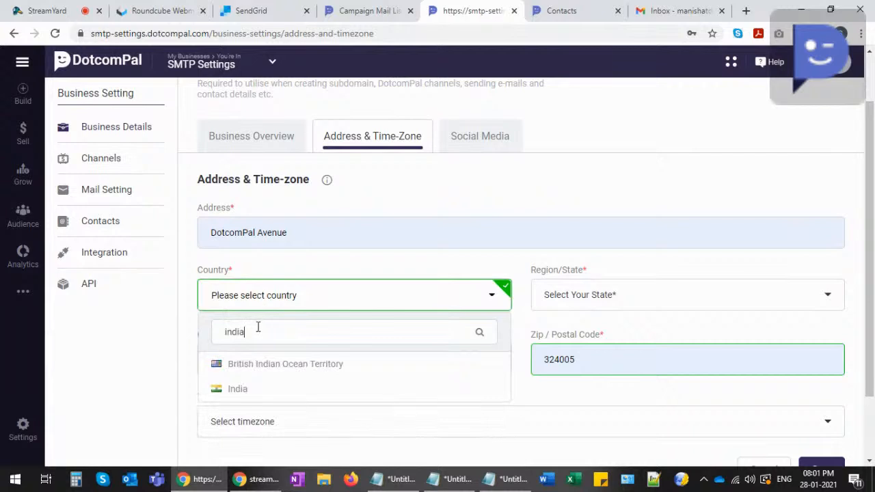
pyautogui.click(243, 393)
pyautogui.click(613, 301)
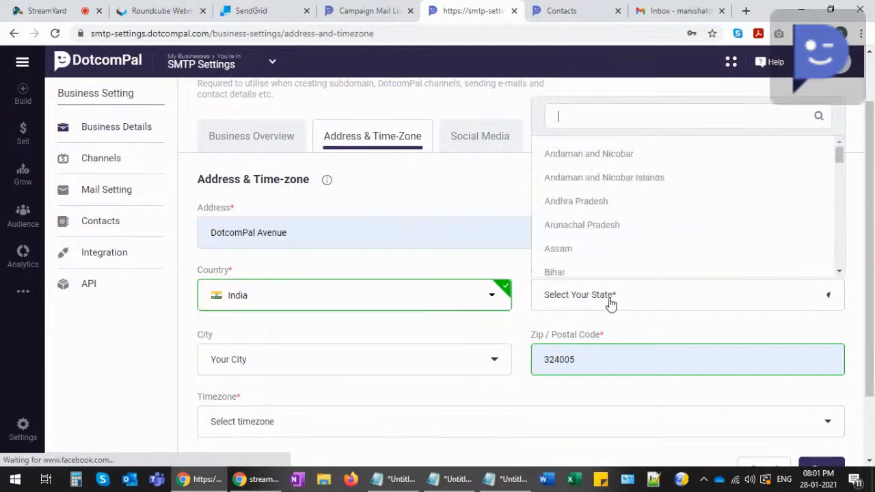
pyautogui.write('raja')
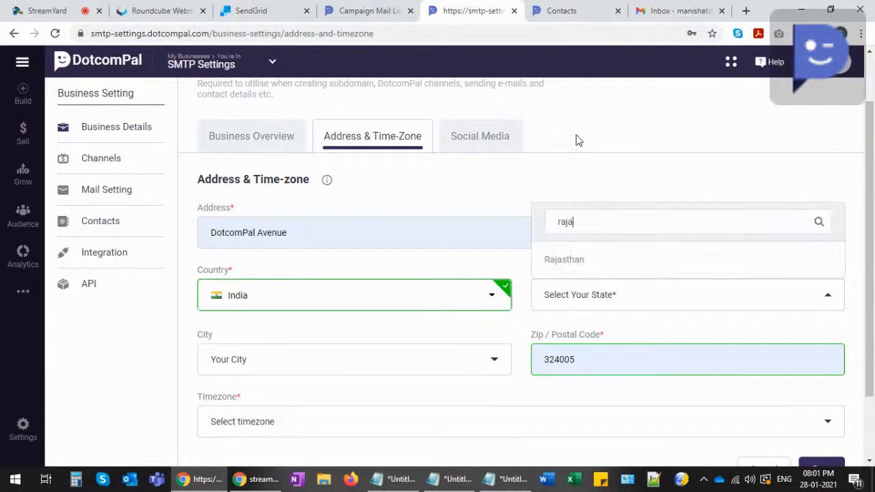
pyautogui.click(565, 268)
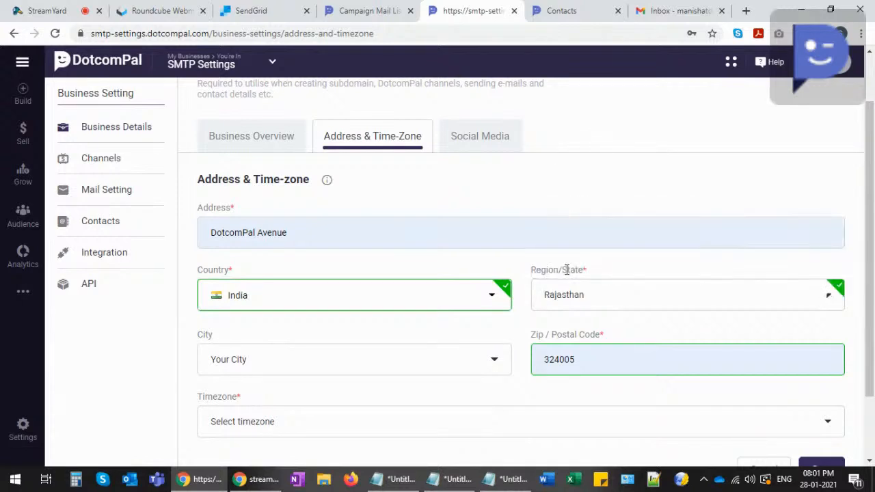
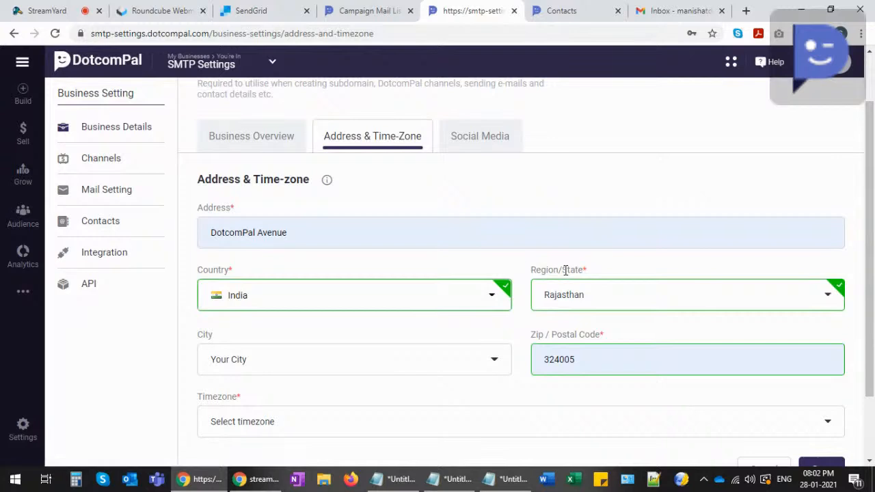
# - Set the business city to Kota and the timezone to Asia/Kolkata, then save
pyautogui.scroll(-1, 465, 324)
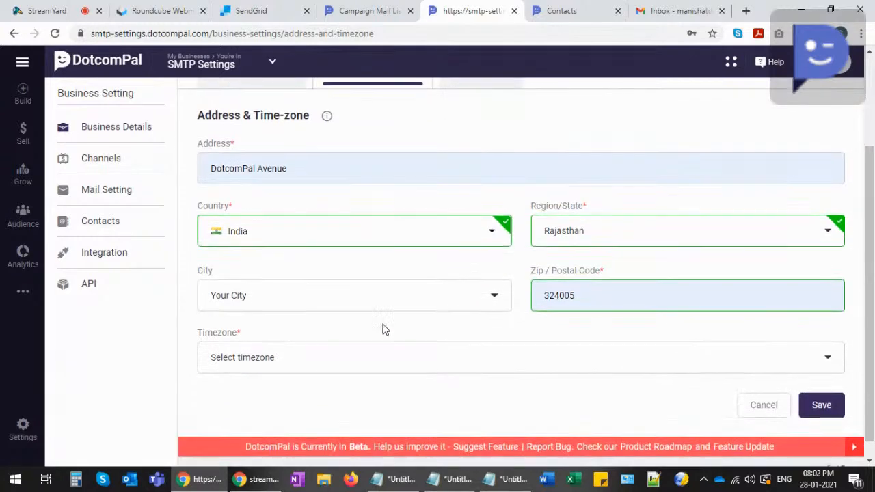
pyautogui.click(318, 301)
pyautogui.write('kota')
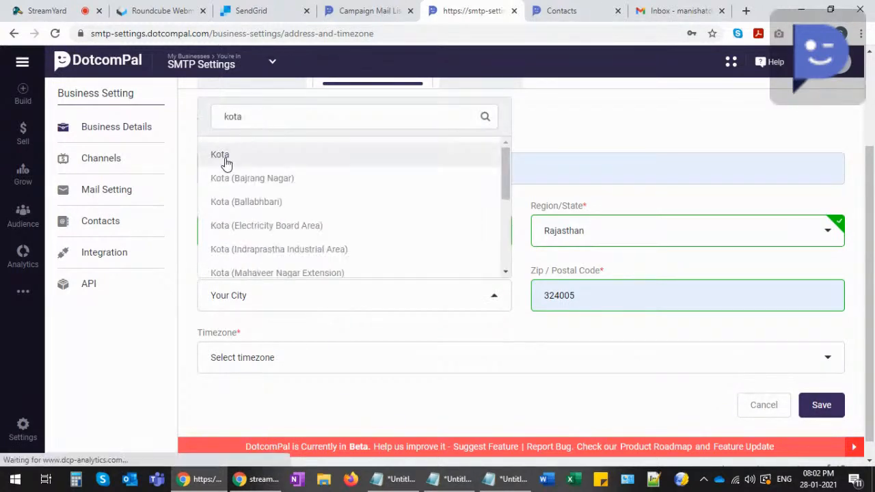
pyautogui.click(226, 162)
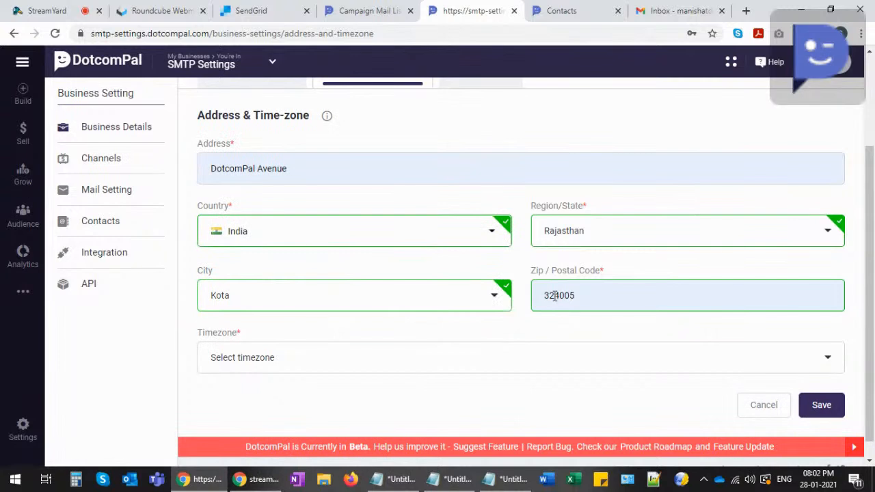
pyautogui.click(273, 362)
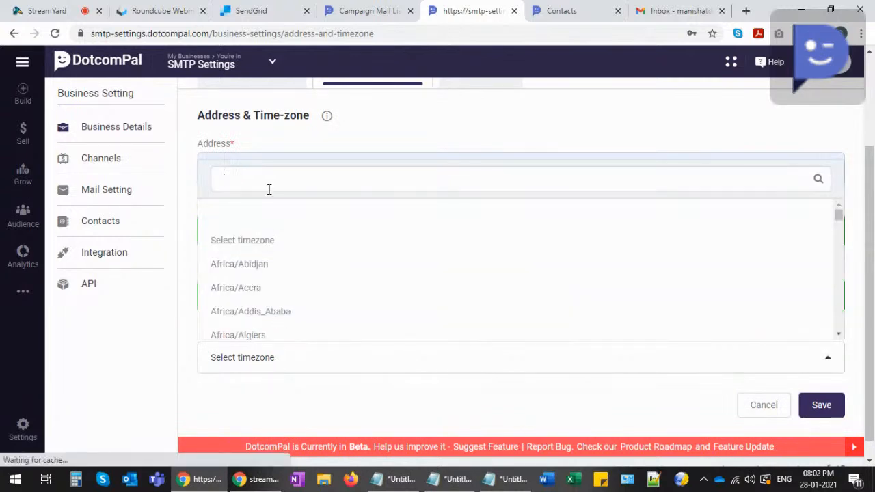
pyautogui.write('kol')
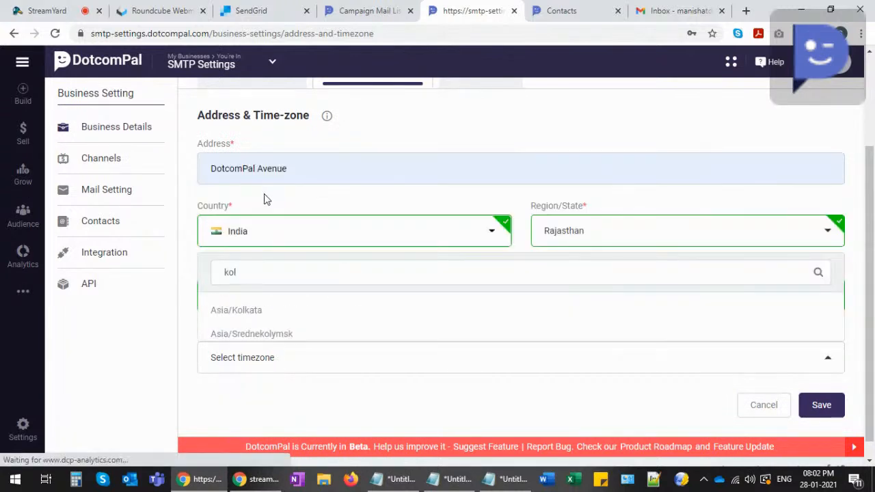
pyautogui.click(254, 312)
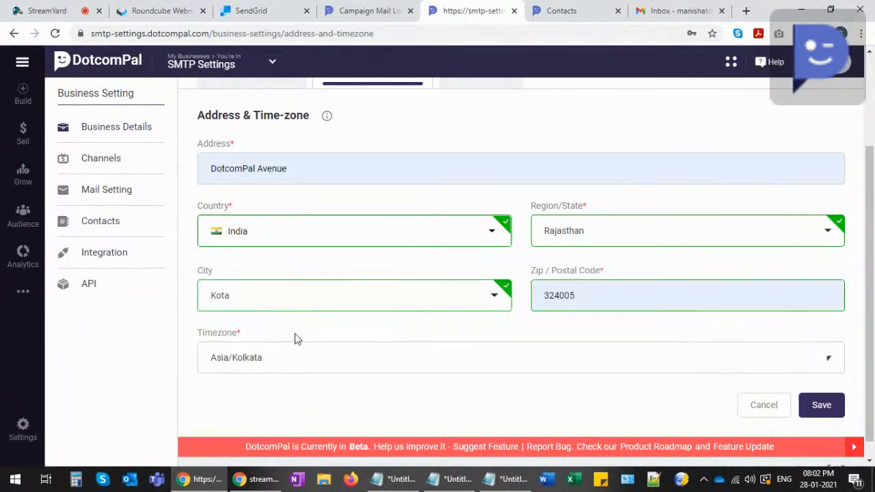
pyautogui.click(823, 406)
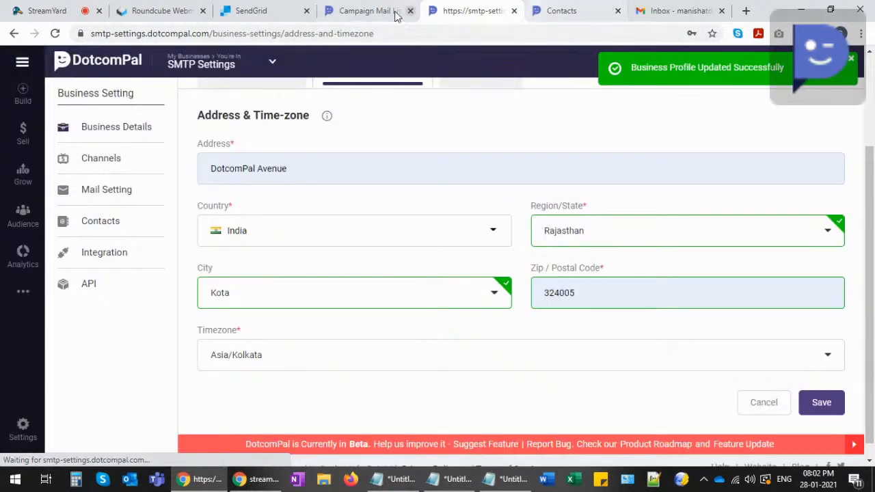
# - Create a new mail broadcast named 'Demonstration' from the campaign mails page
pyautogui.click(367, 11)
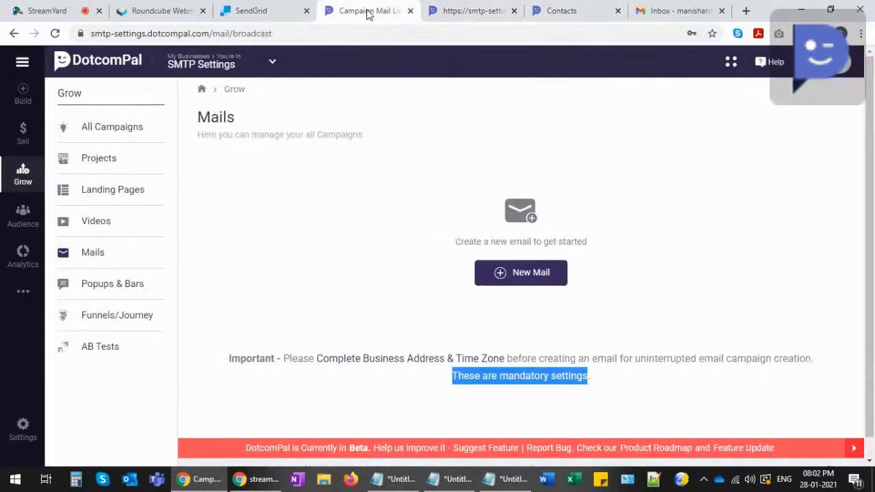
pyautogui.click(501, 274)
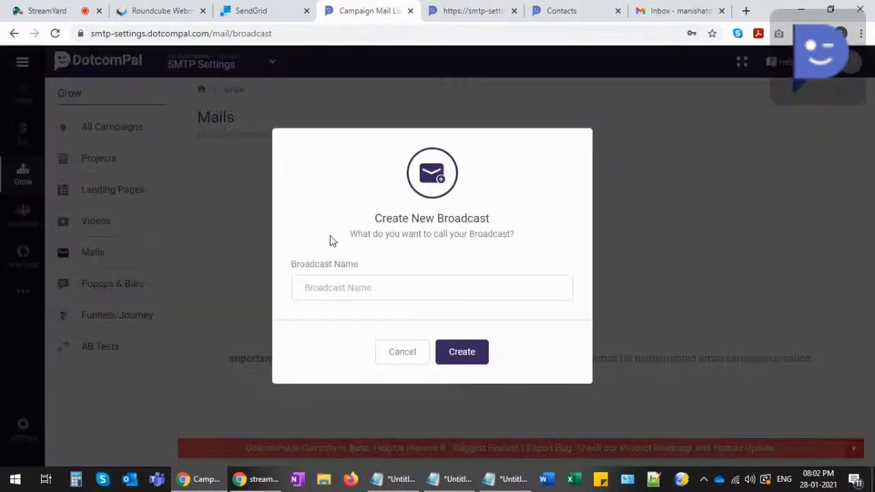
pyautogui.click(336, 281)
pyautogui.write('D')
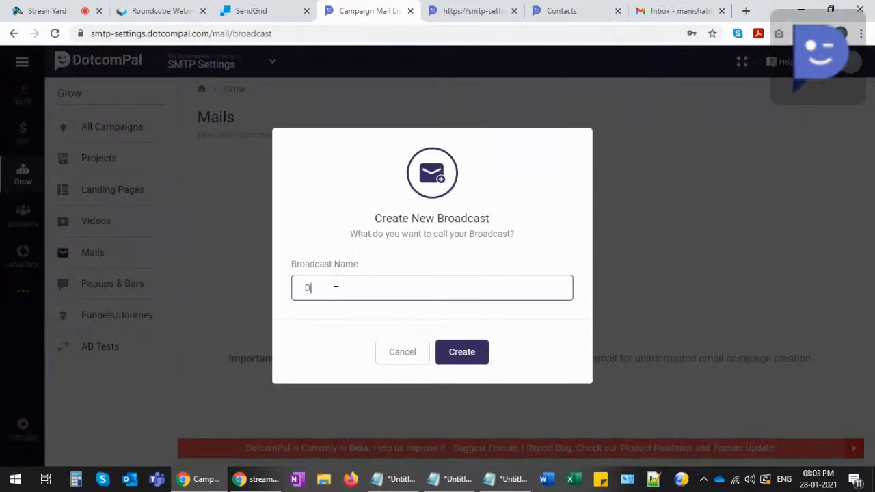
pyautogui.write('emonstration')
pyautogui.click(460, 351)
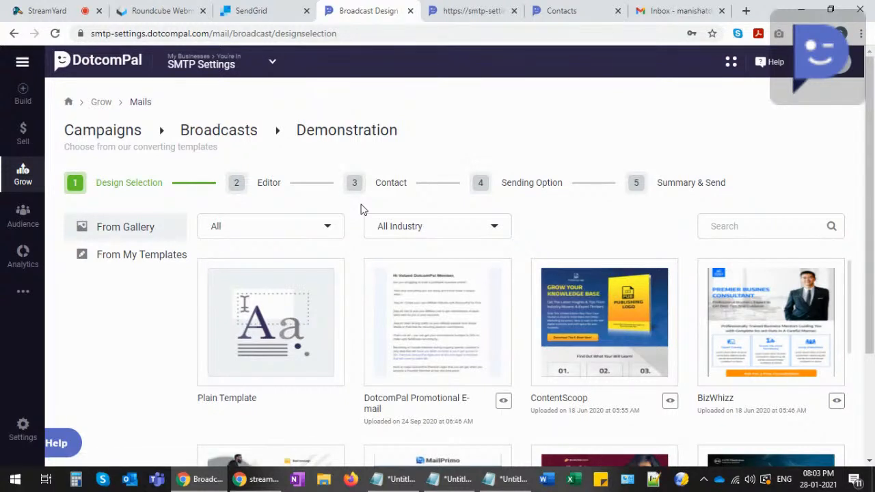
# - Browse the template gallery and start the broadcast from the Plain Template
pyautogui.scroll(-5, 361, 209)
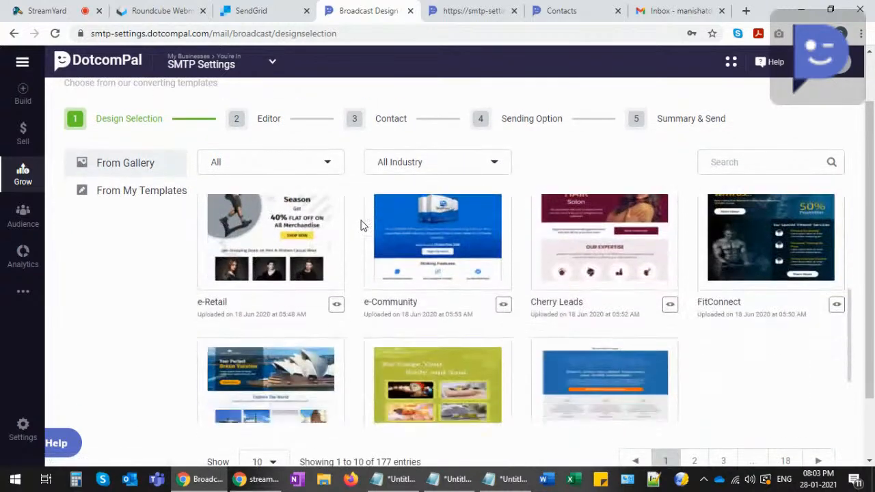
pyautogui.scroll(5, 357, 231)
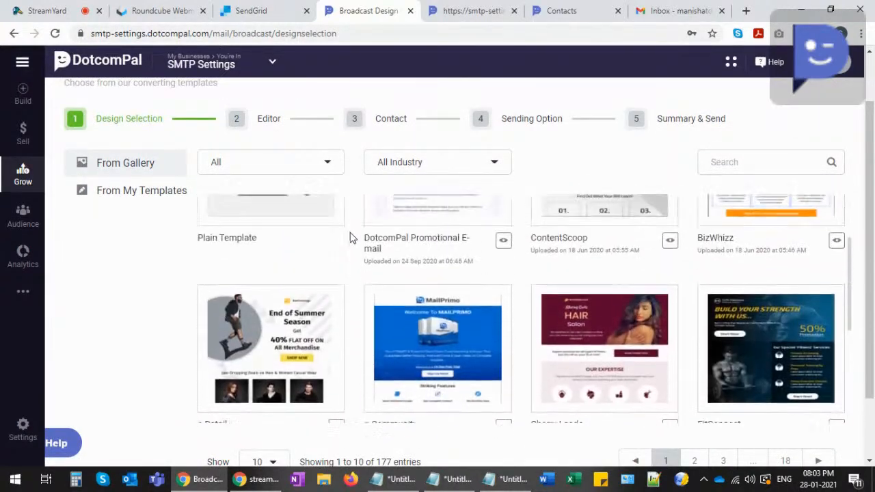
pyautogui.scroll(2, 348, 238)
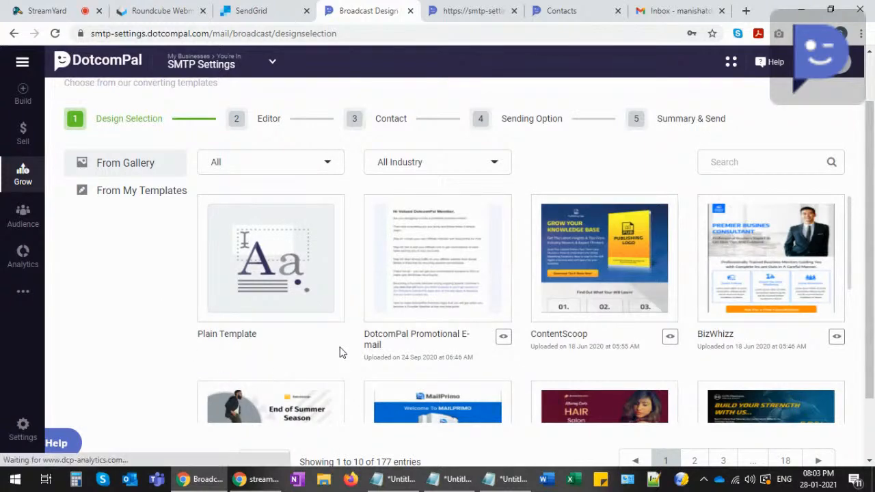
pyautogui.scroll(1, 287, 274)
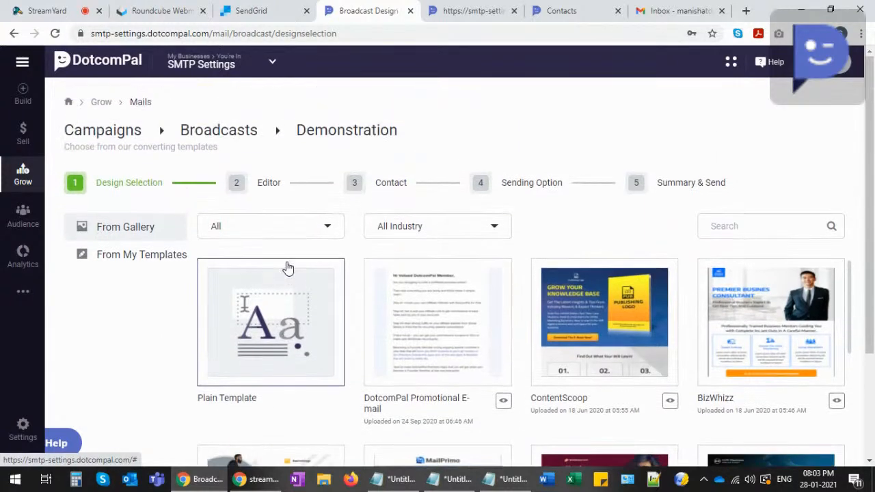
pyautogui.click(263, 306)
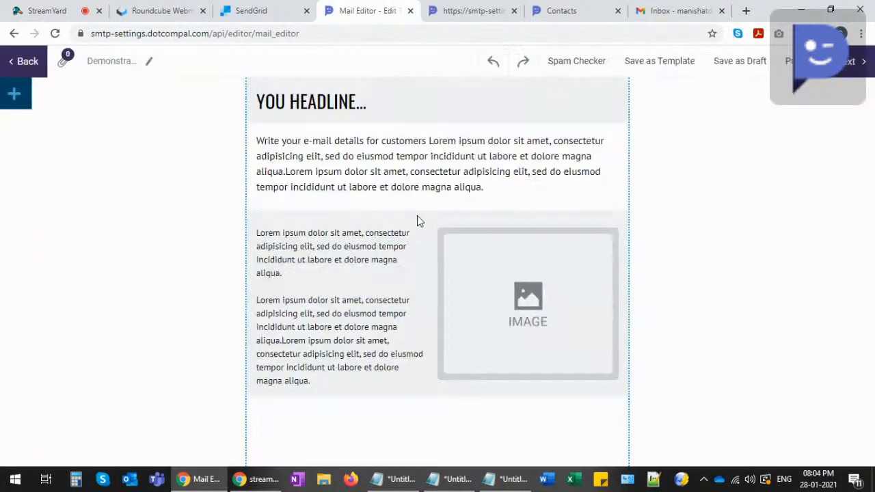
pyautogui.click(14, 97)
pyautogui.click(116, 127)
pyautogui.click(116, 127)
pyautogui.click(110, 161)
pyautogui.click(110, 163)
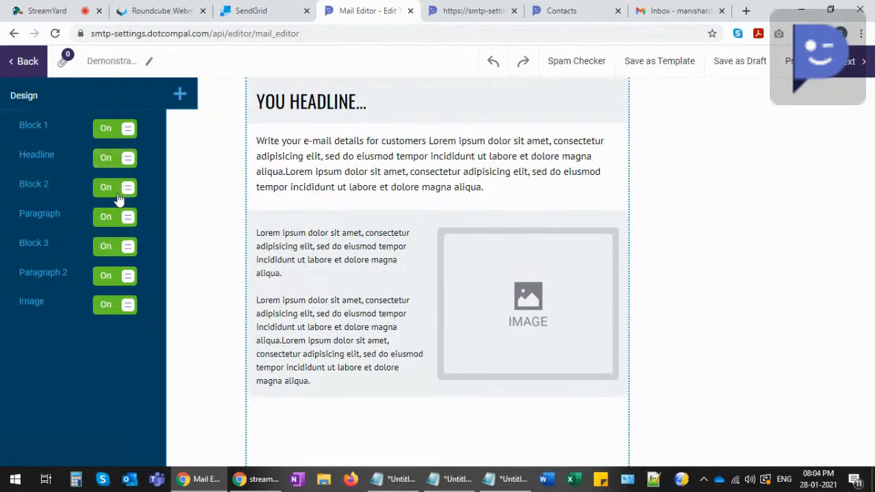
pyautogui.click(117, 192)
pyautogui.click(117, 190)
pyautogui.click(117, 218)
pyautogui.click(118, 218)
pyautogui.click(115, 246)
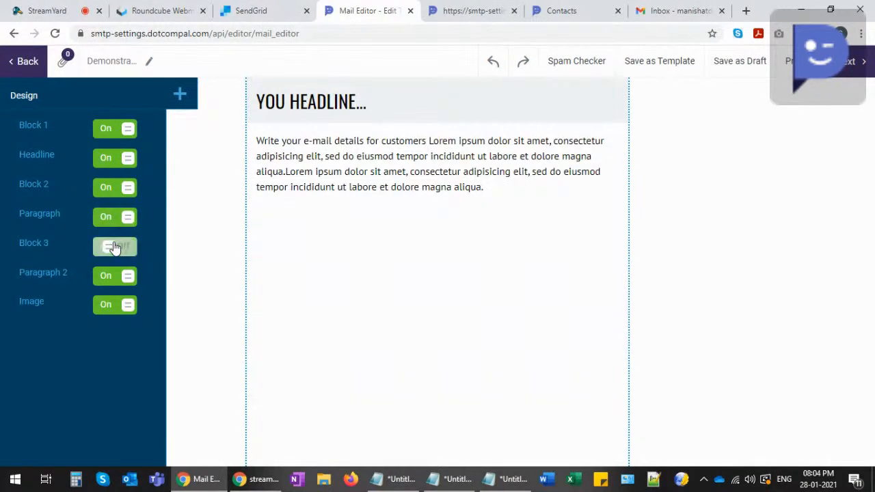
pyautogui.click(117, 250)
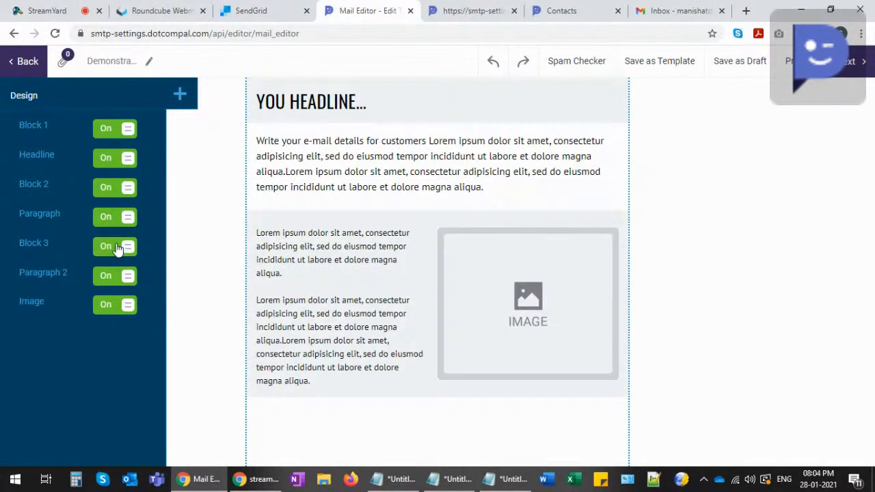
pyautogui.click(114, 277)
pyautogui.click(112, 280)
pyautogui.click(117, 309)
pyautogui.click(118, 309)
pyautogui.click(118, 309)
pyautogui.click(114, 305)
pyautogui.click(109, 280)
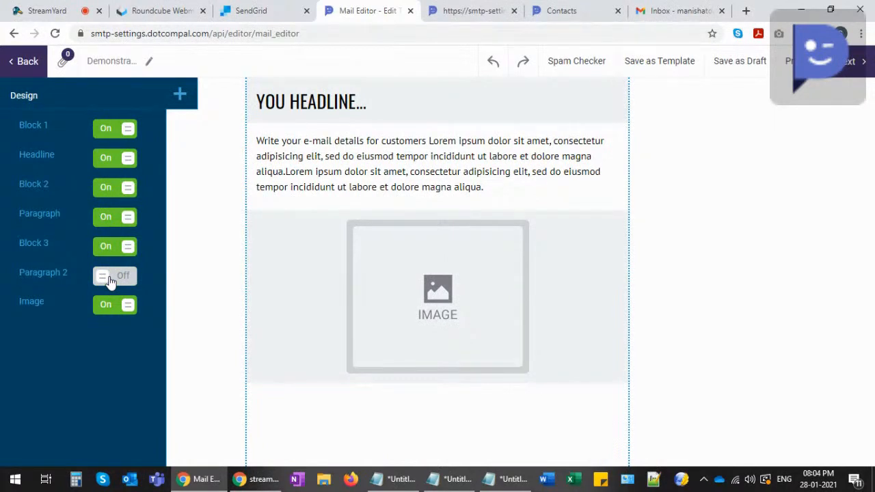
pyautogui.click(111, 279)
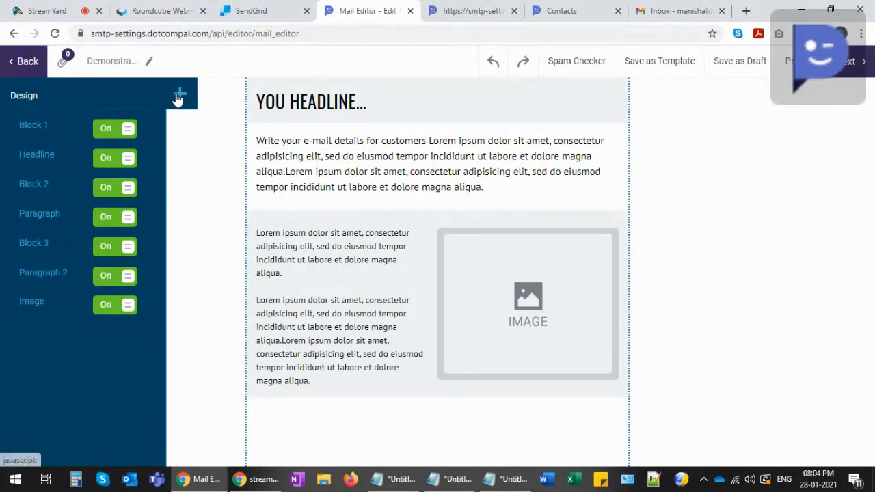
pyautogui.click(178, 95)
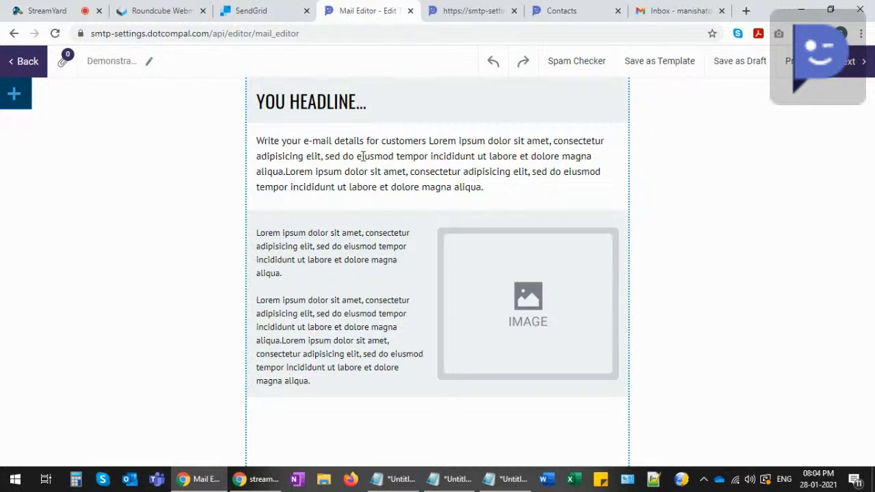
# - Replace the email headline with 'EMAIL SMTP CONFIGURATION...'
pyautogui.click(362, 101)
pyautogui.moveTo(376, 103); pyautogui.dragTo(260, 96)
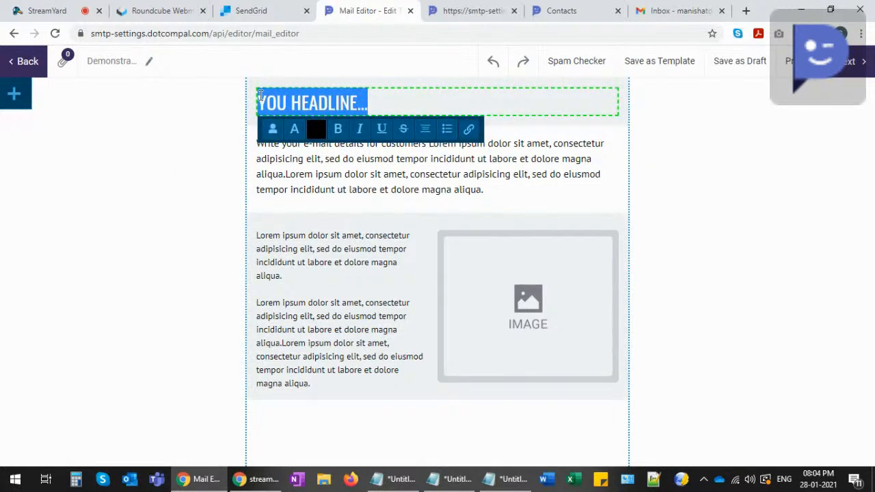
pyautogui.write('EMAIL SMTP CONFIGURATION...')
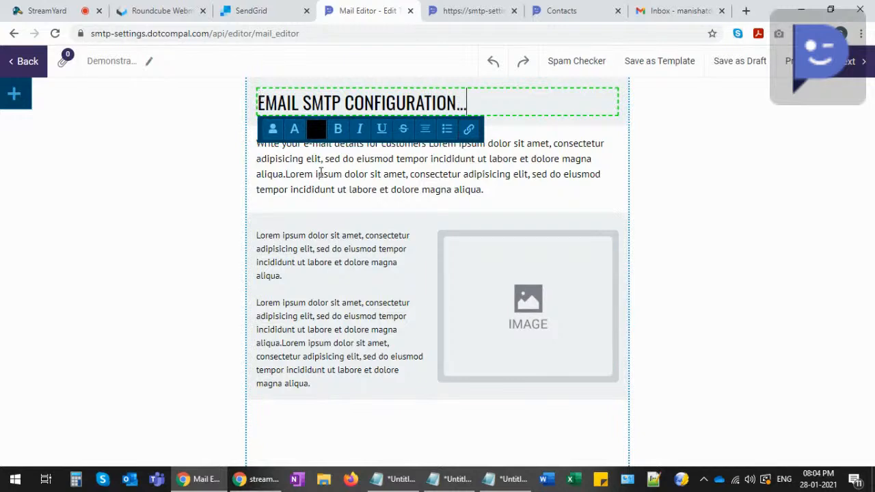
# - Paste the prepared Notepad copy over the first body paragraph's lorem ipsum
pyautogui.click(318, 173)
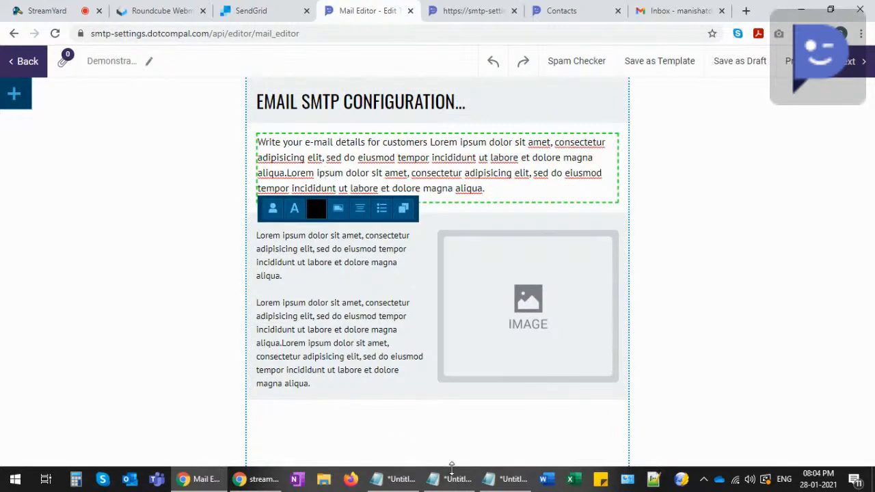
pyautogui.click(449, 478)
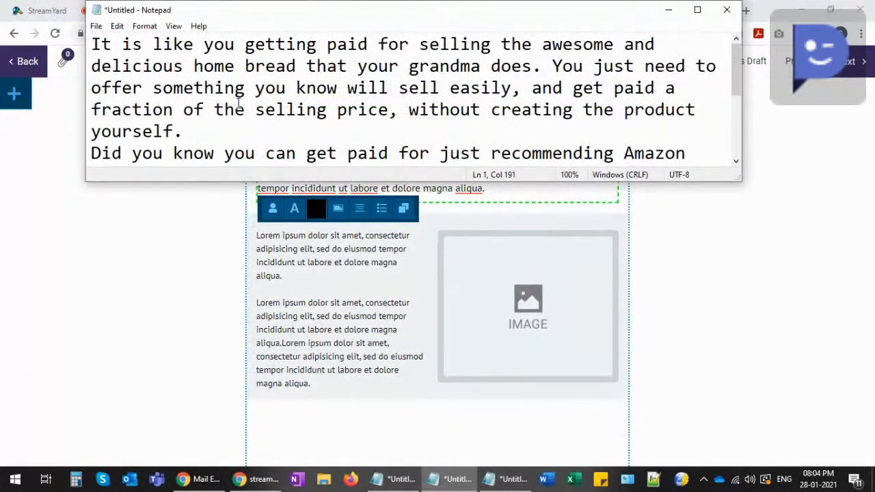
pyautogui.hotkey('ctrl', 'a')
pyautogui.hotkey('ctrl', 'c')
pyautogui.click(496, 188)
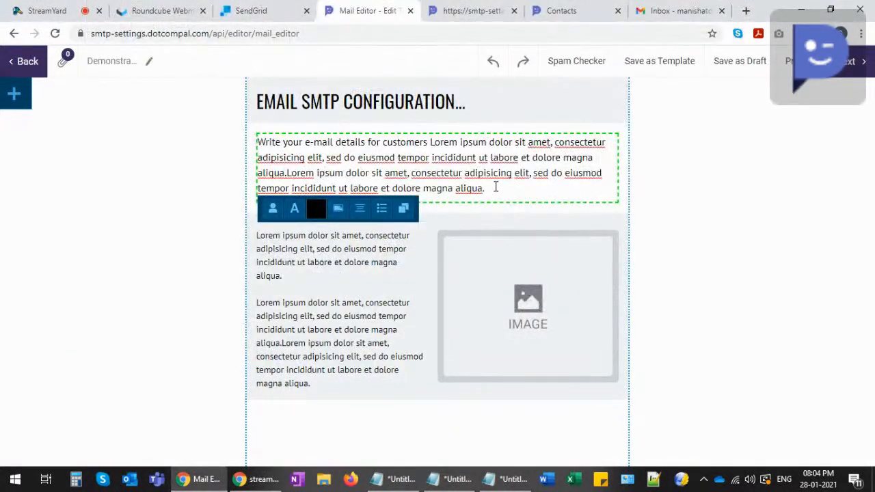
pyautogui.moveTo(495, 188); pyautogui.dragTo(274, 137)
pyautogui.hotkey('ctrl', 'v')
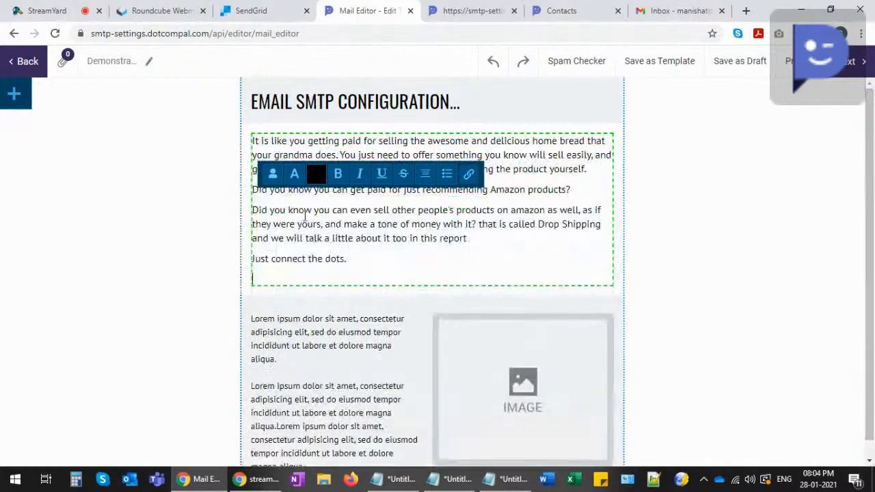
# - Paste the Notepad copy over the side column's lorem ipsum text
pyautogui.scroll(-1, 321, 342)
pyautogui.click(306, 342)
pyautogui.moveTo(342, 449); pyautogui.dragTo(247, 305)
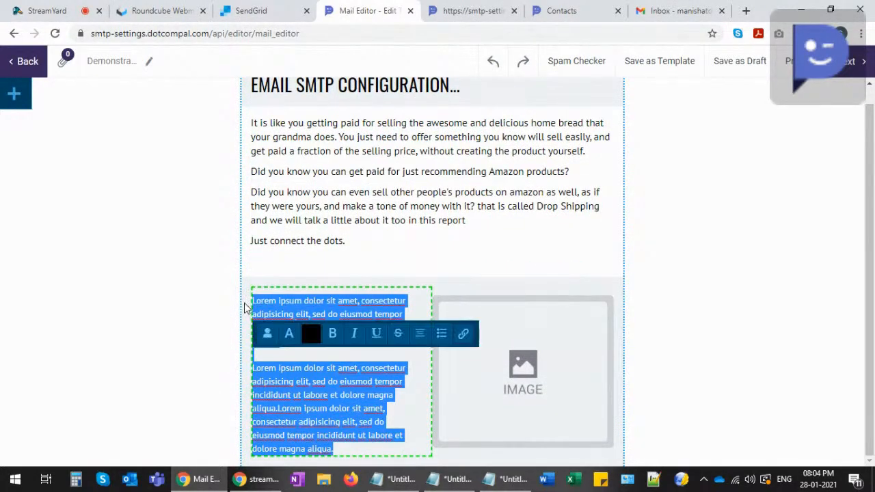
pyautogui.hotkey('ctrl', 'v')
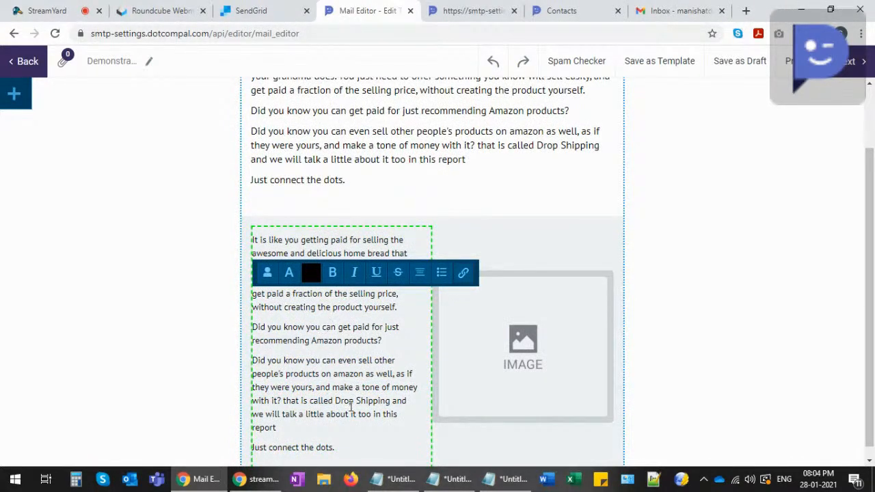
# - Delete the extra side-column lines, leaving two paragraphs beside the image
pyautogui.moveTo(340, 450); pyautogui.dragTo(250, 447)
pyautogui.press('BackSpace')
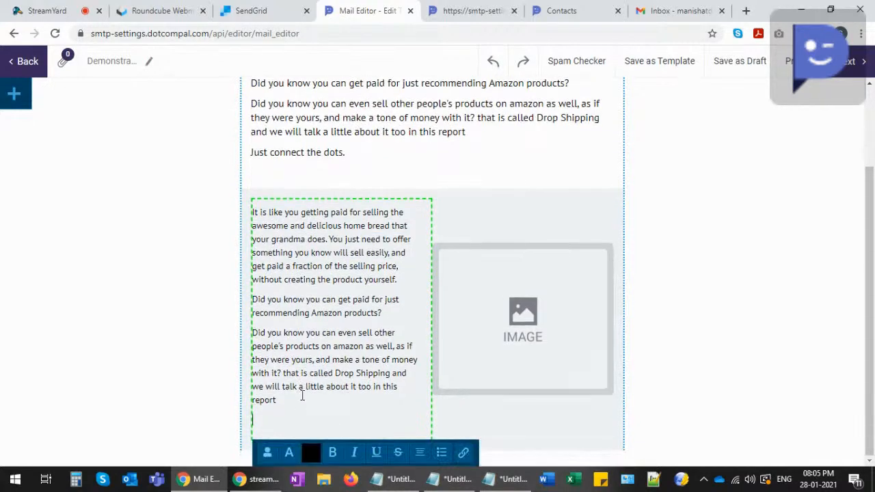
pyautogui.moveTo(284, 405); pyautogui.dragTo(253, 347)
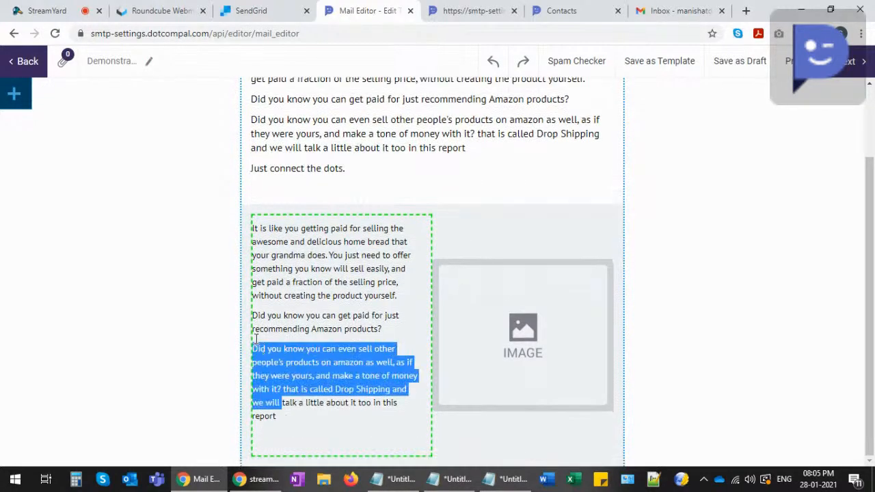
pyautogui.click(285, 418)
pyautogui.moveTo(284, 402); pyautogui.dragTo(243, 359)
pyautogui.press('BackSpace')
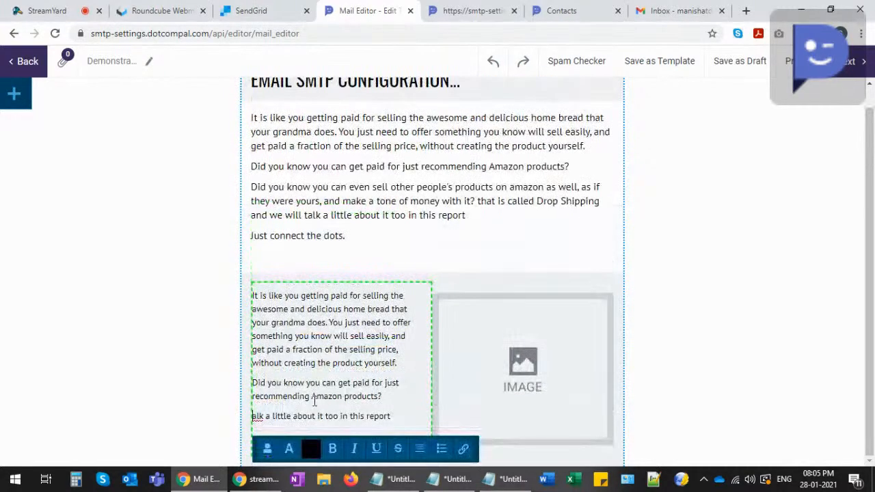
pyautogui.moveTo(396, 416); pyautogui.dragTo(248, 419)
pyautogui.press('BackSpace')
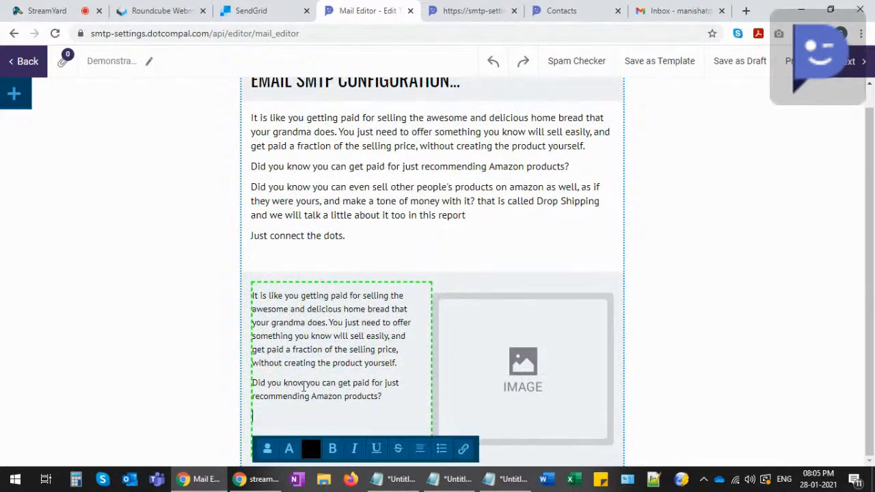
pyautogui.click(519, 354)
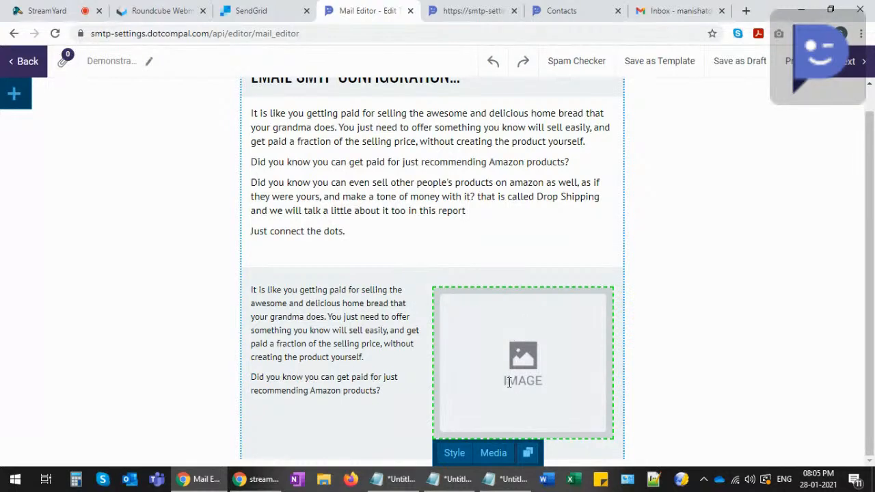
# - Insert the B2B Marketing Automation illustration from the media library into the placeholder
pyautogui.click(494, 455)
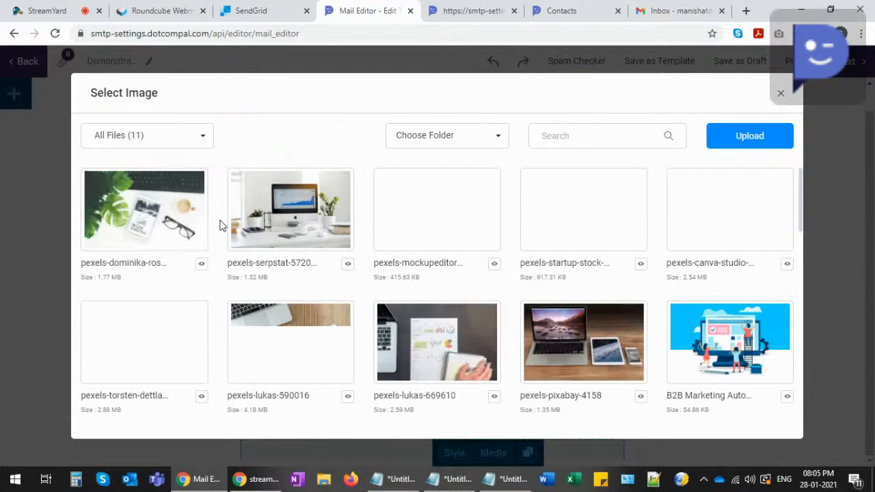
pyautogui.scroll(-2, 218, 225)
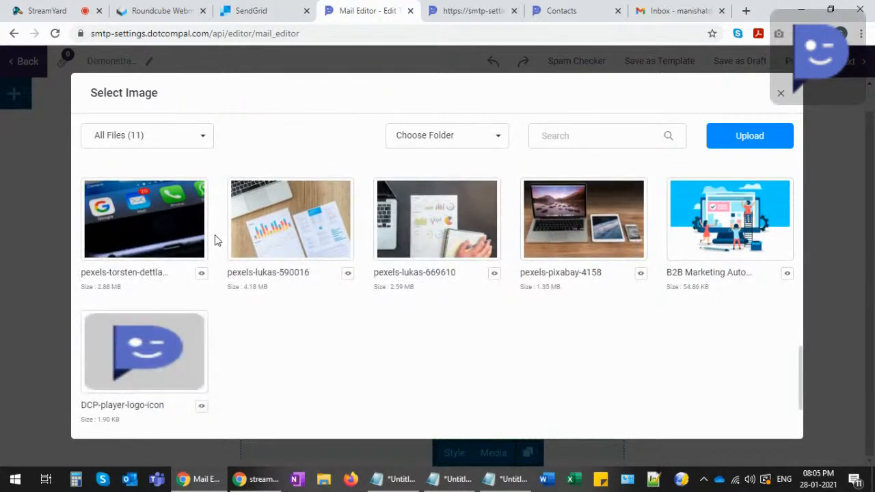
pyautogui.scroll(2, 328, 335)
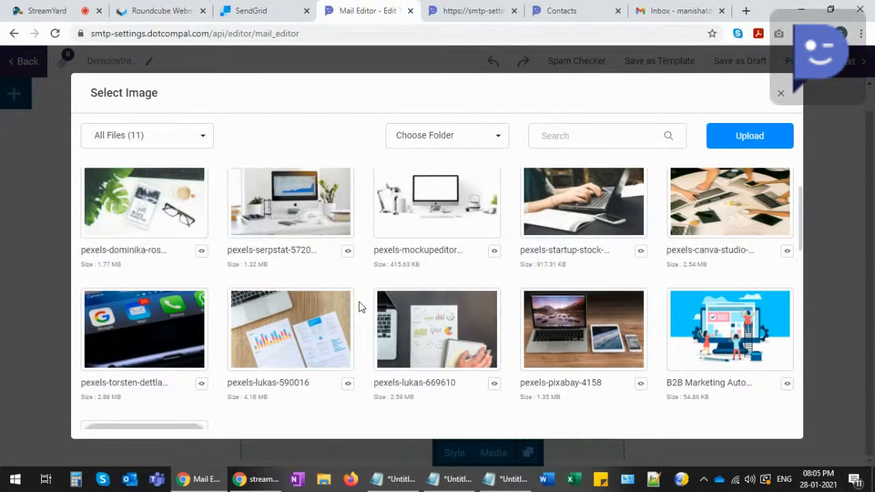
pyautogui.click(711, 335)
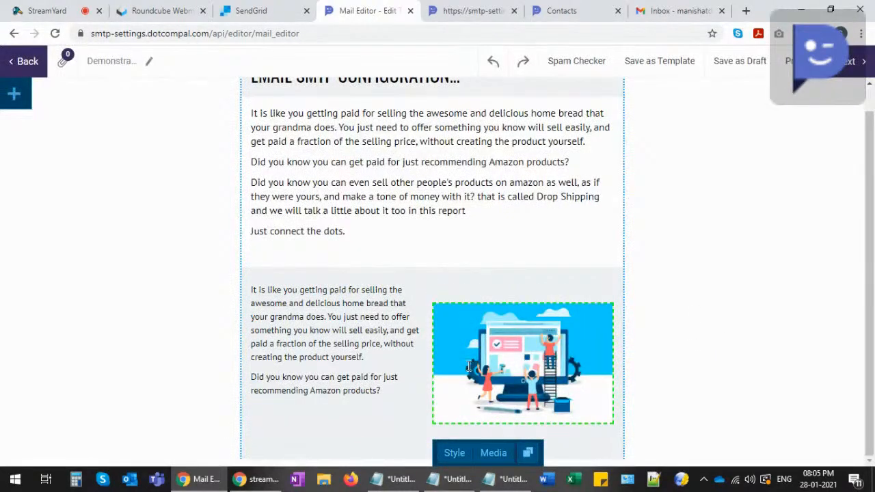
pyautogui.scroll(1, 649, 308)
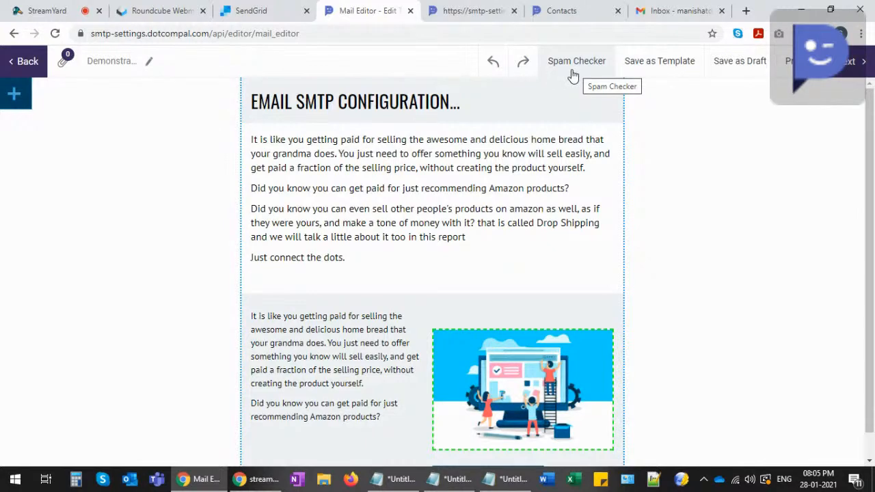
pyautogui.click(573, 75)
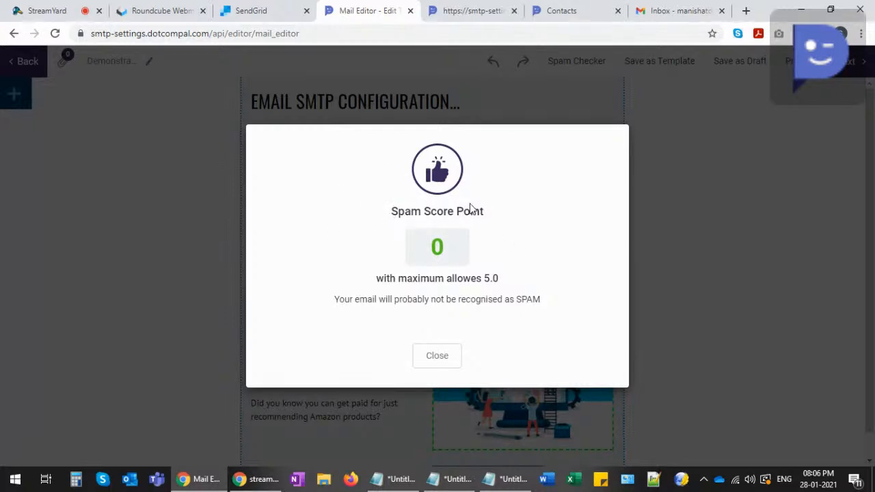
pyautogui.moveTo(399, 279); pyautogui.dragTo(498, 277)
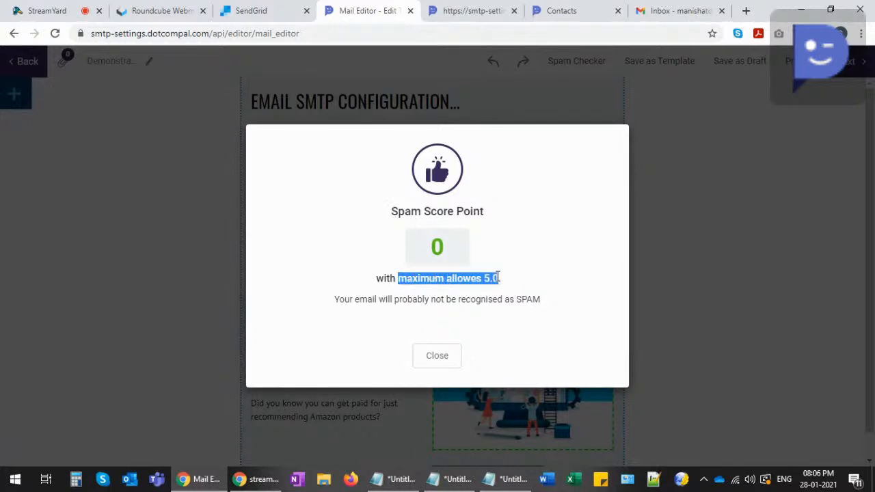
pyautogui.click(507, 277)
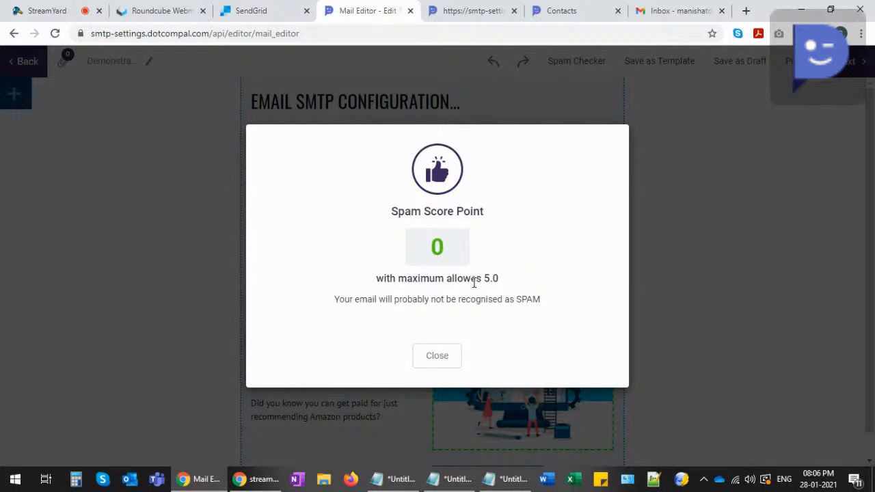
pyautogui.doubleClick(491, 278)
pyautogui.click(511, 277)
pyautogui.click(437, 355)
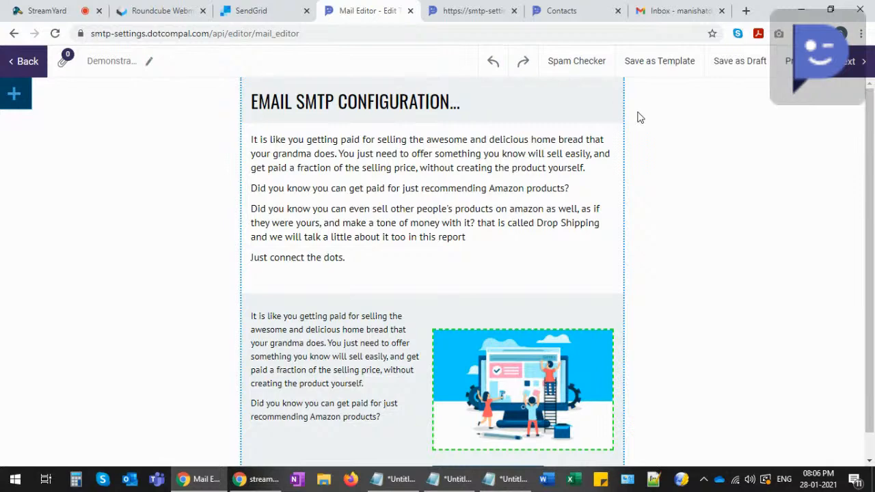
# - Advance the Demonstration broadcast to its Contact step and switch to the Contacts page
pyautogui.click(847, 64)
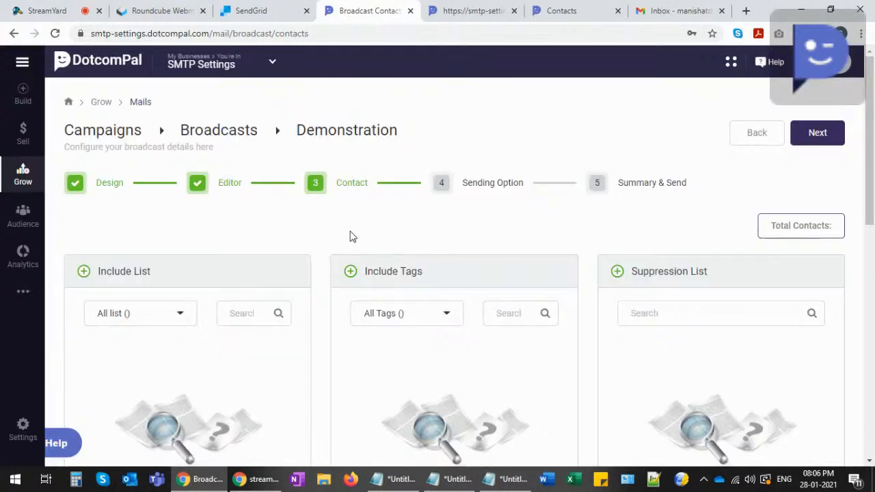
pyautogui.scroll(-1, 342, 239)
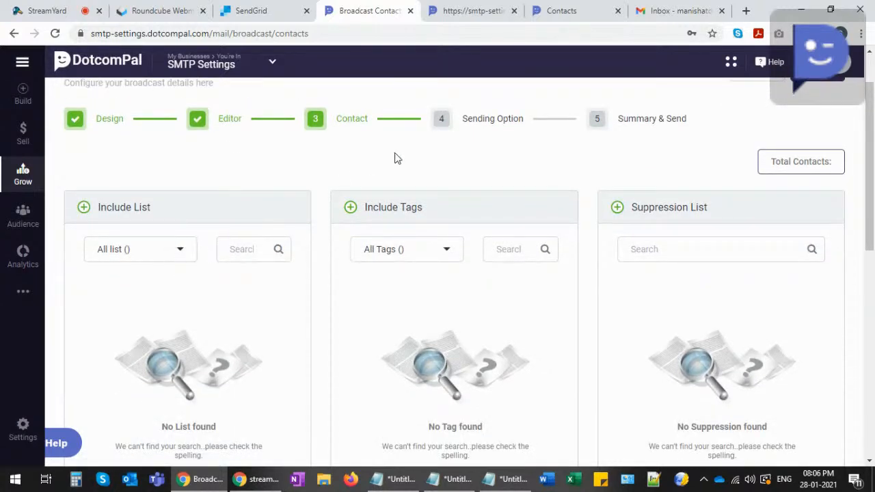
pyautogui.click(554, 10)
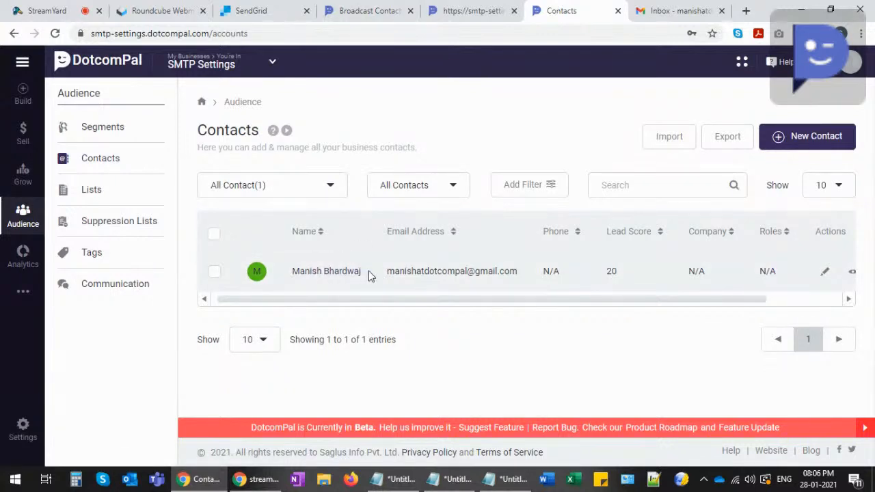
# - Create a new contact list named Demo
pyautogui.click(94, 191)
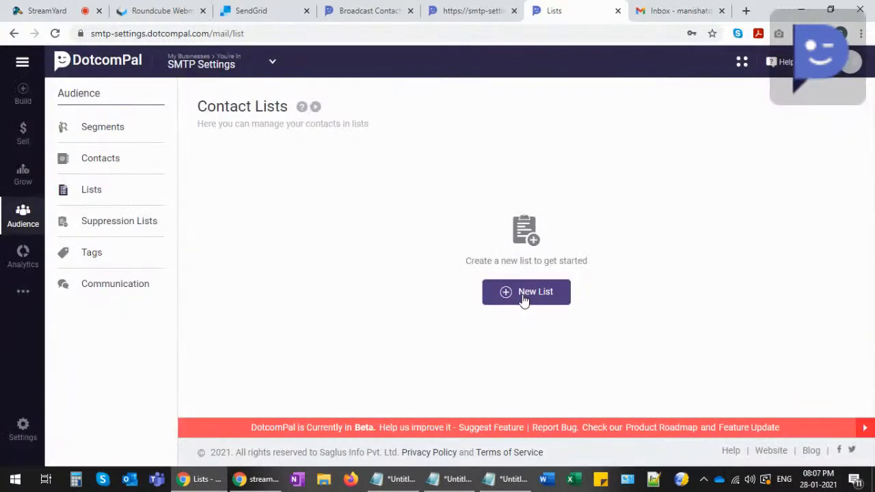
pyautogui.click(523, 300)
pyautogui.click(349, 285)
pyautogui.write('Demo')
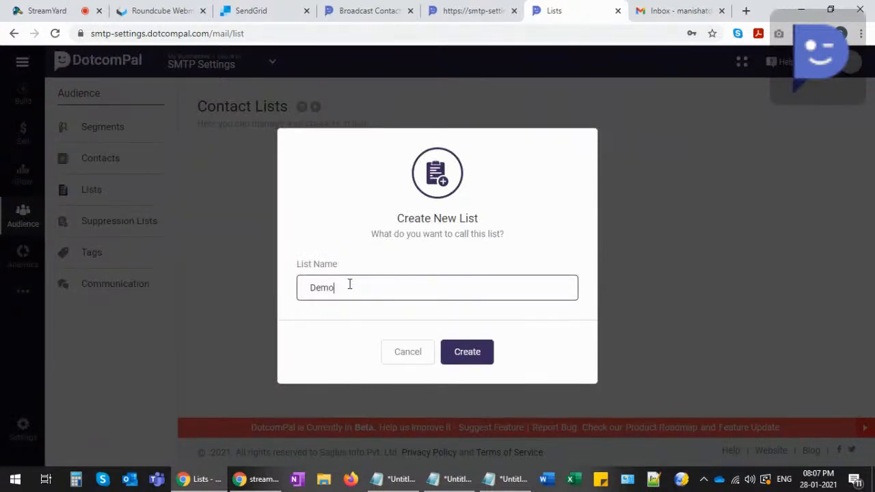
pyautogui.click(459, 359)
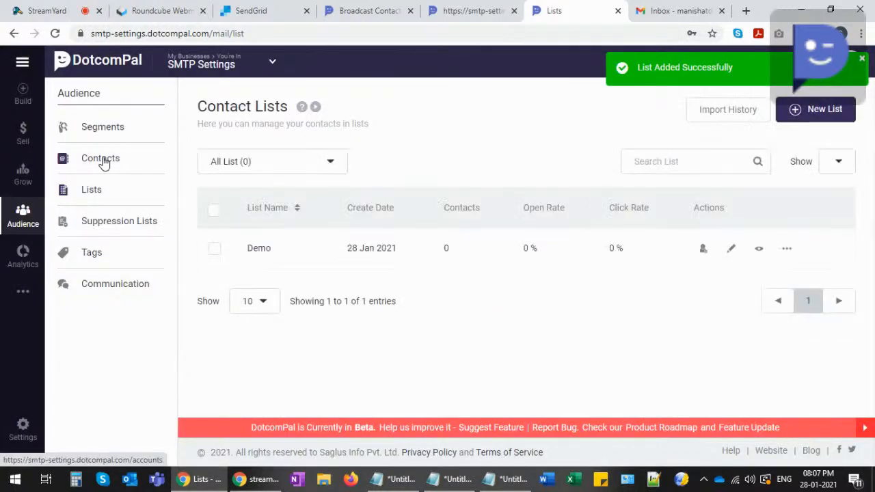
# - Copy the only contact into the Demo list, then return to the settings tab
pyautogui.click(102, 164)
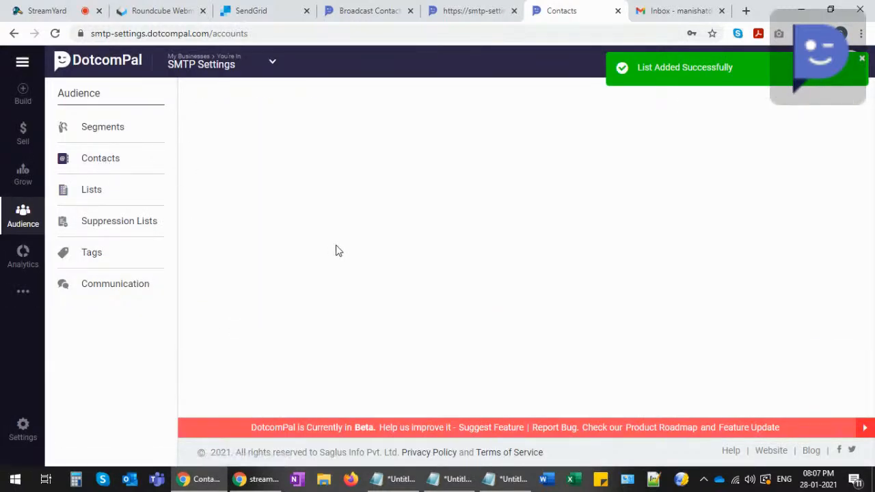
pyautogui.click(215, 274)
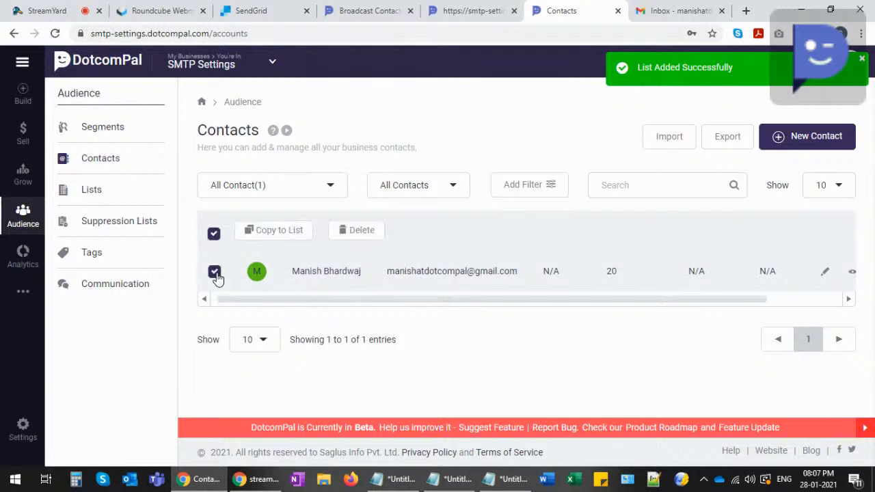
pyautogui.click(286, 233)
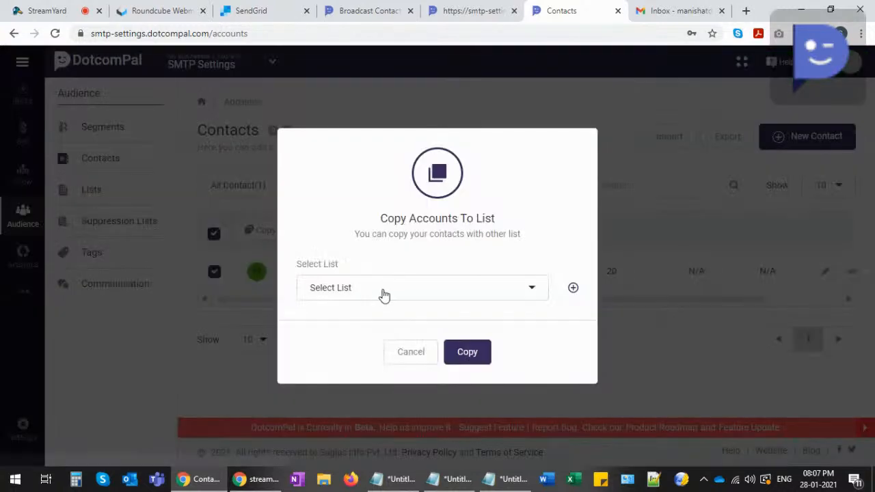
pyautogui.click(384, 294)
pyautogui.click(323, 347)
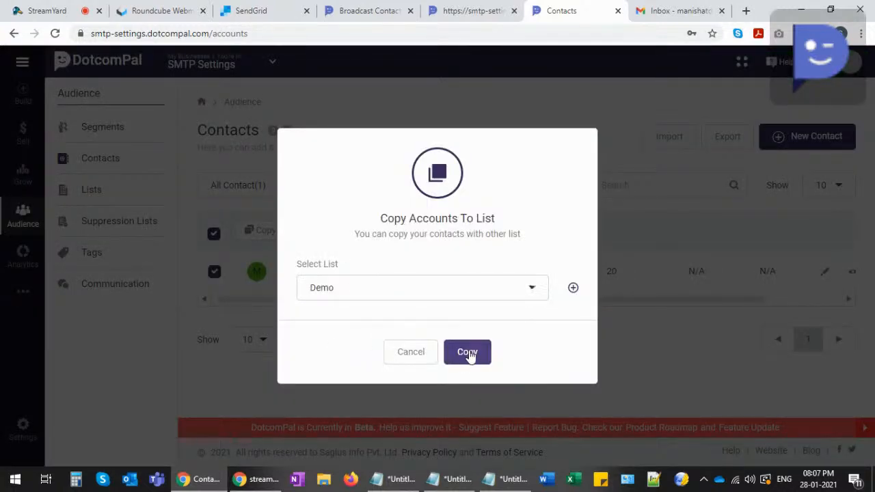
pyautogui.click(467, 352)
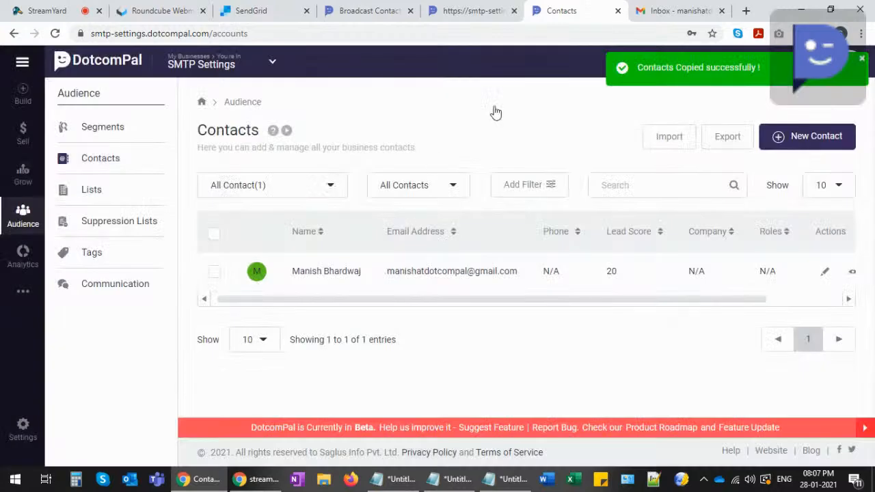
pyautogui.click(480, 10)
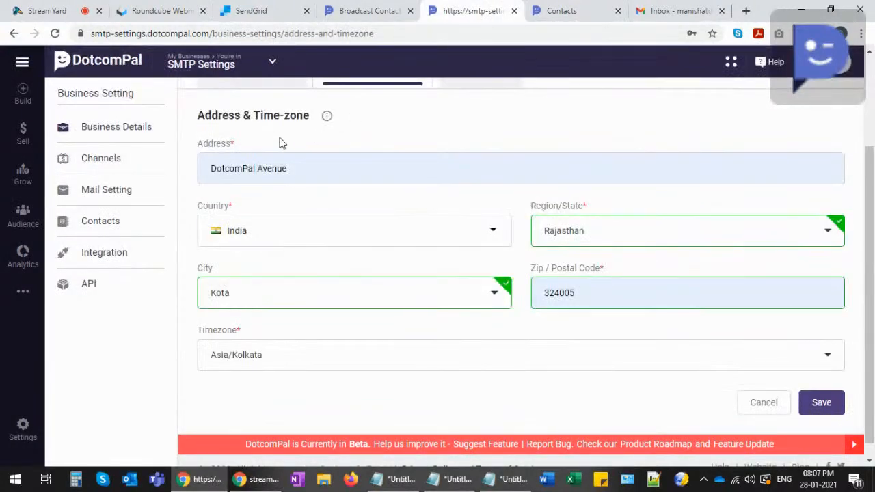
# - Reload the broadcast's contact step and include the Demo list, totalling 1 contact
pyautogui.click(369, 10)
pyautogui.click(54, 34)
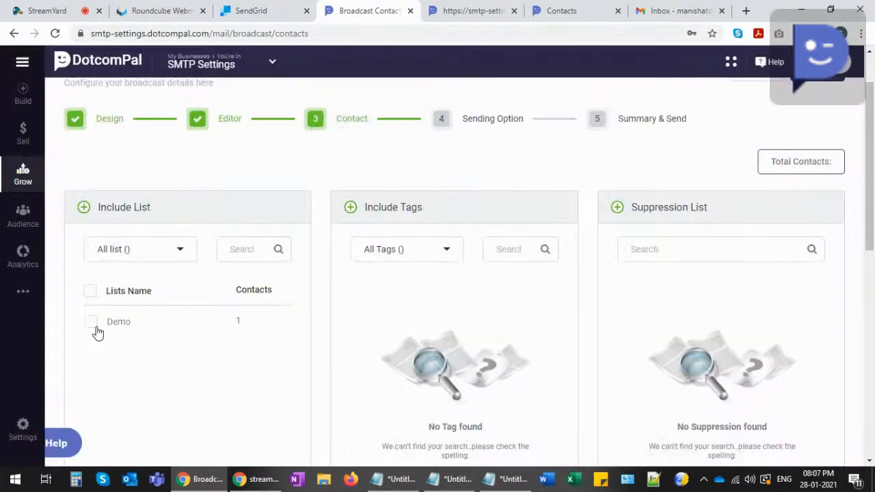
pyautogui.click(91, 322)
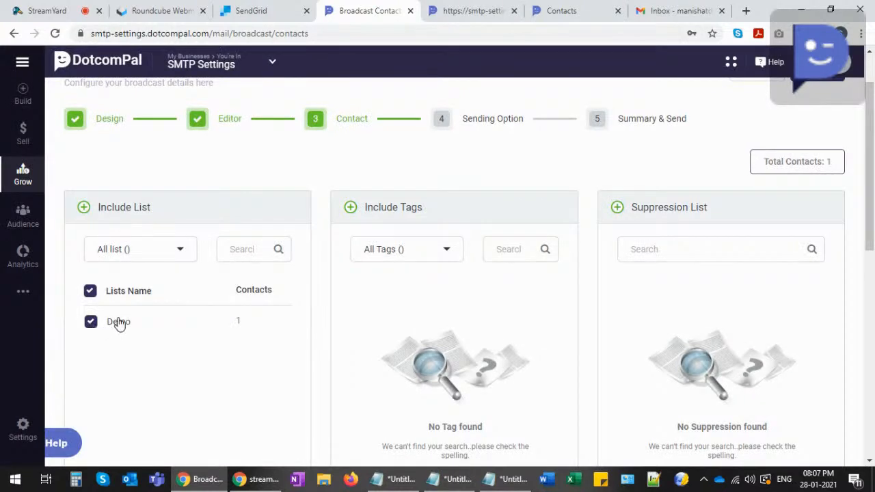
pyautogui.scroll(-1, 121, 312)
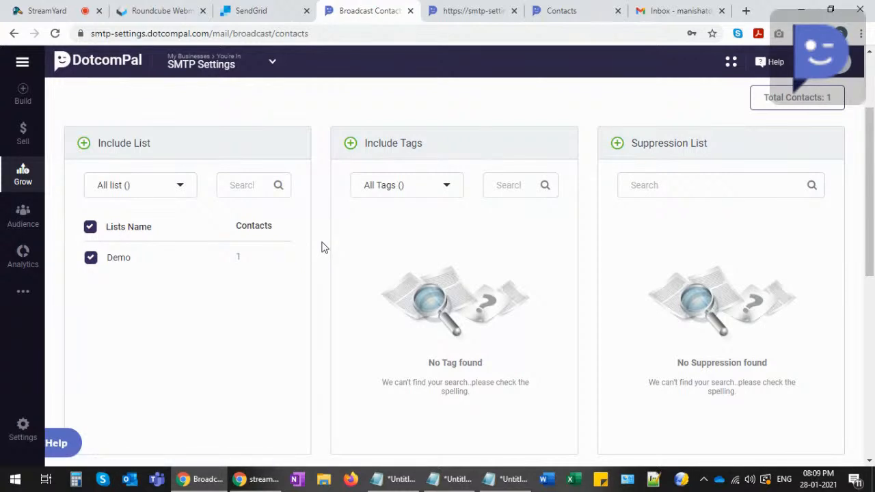
# - Review the Exclude and Suppression List panels, then continue to the Sending Option step
pyautogui.scroll(-4, 611, 173)
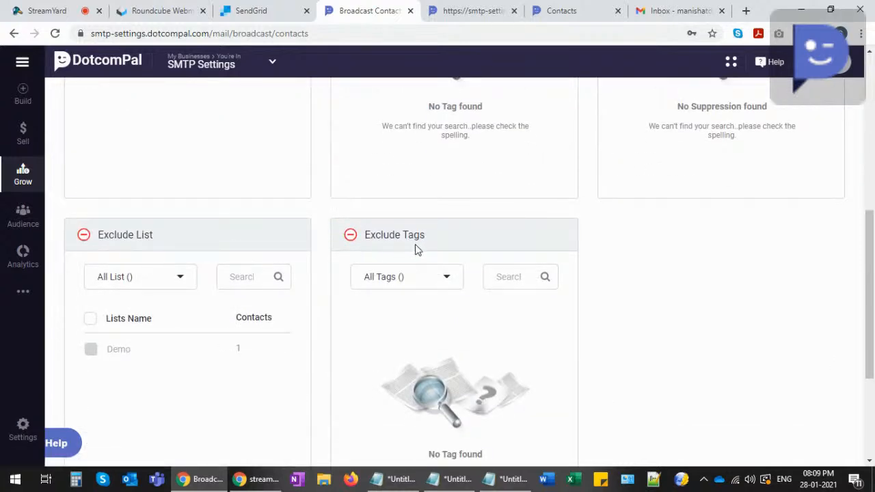
pyautogui.scroll(4, 553, 258)
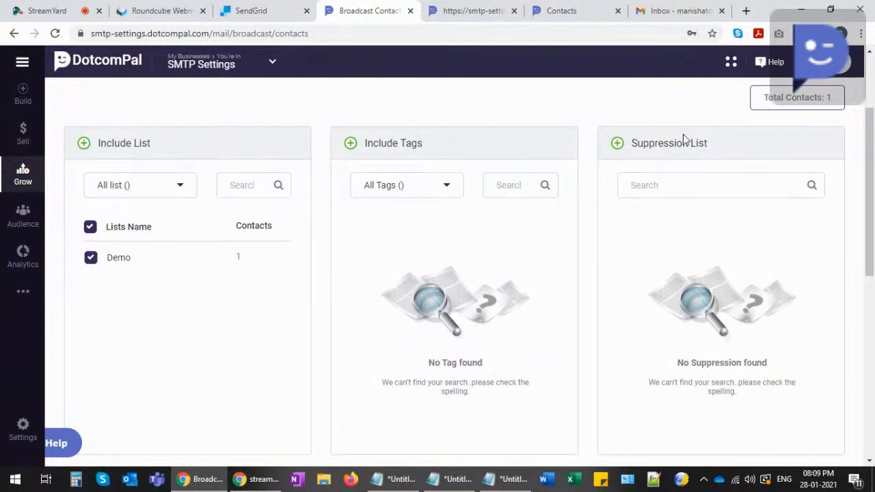
pyautogui.tripleClick(721, 143)
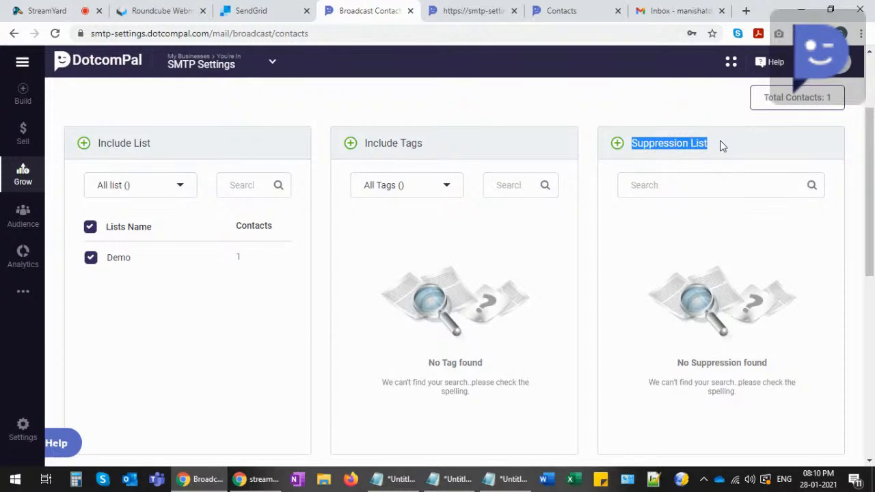
pyautogui.scroll(-3, 711, 252)
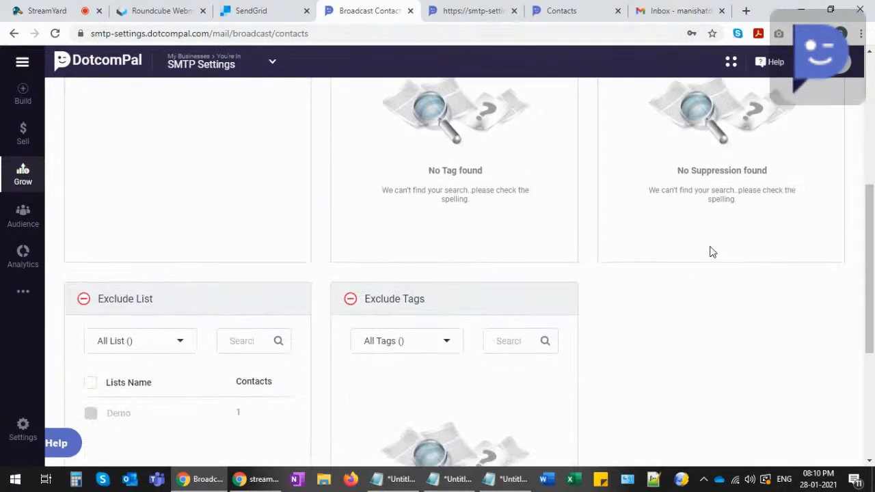
pyautogui.scroll(-4, 711, 273)
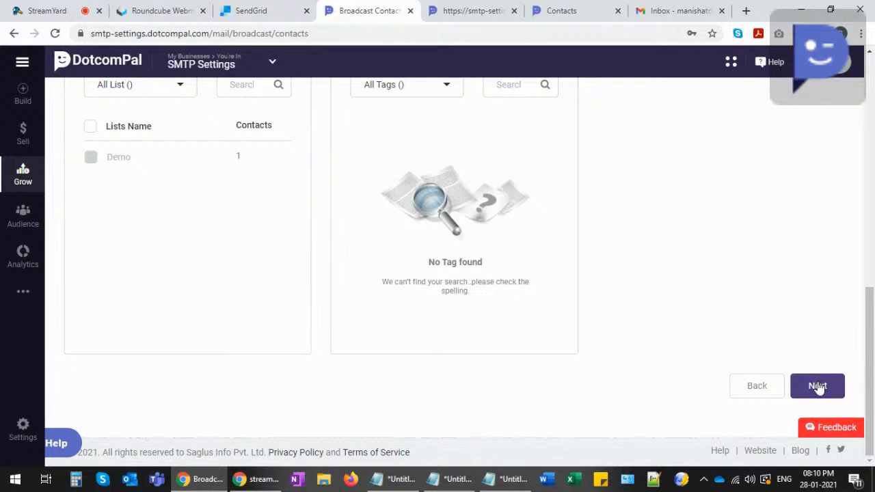
pyautogui.click(805, 386)
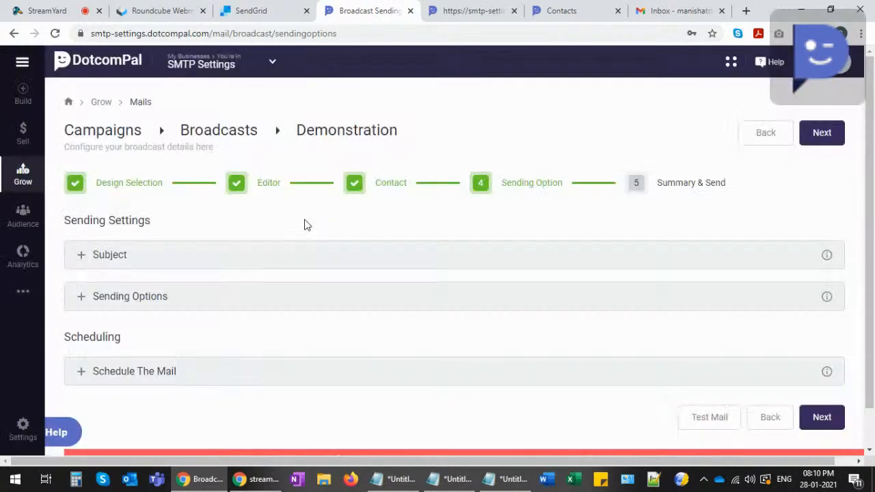
# - Replace the subject line with 'Hey, how you liked it?'
pyautogui.click(81, 255)
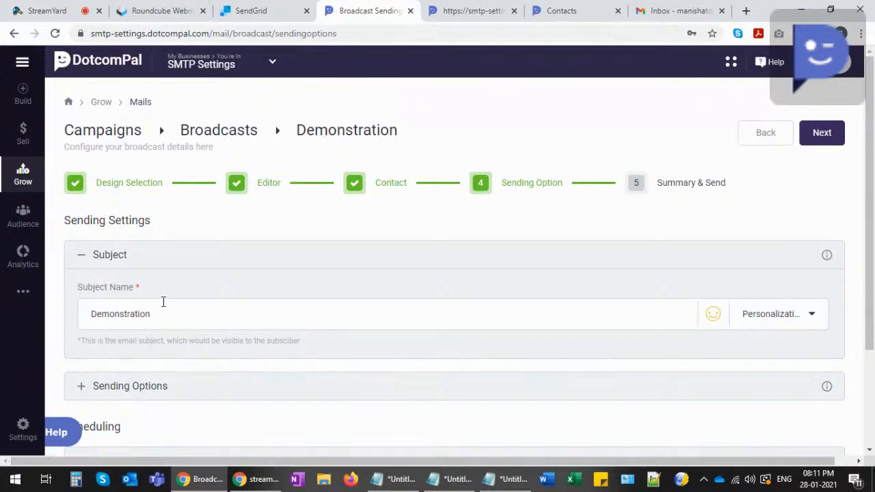
pyautogui.moveTo(150, 311); pyautogui.dragTo(45, 313)
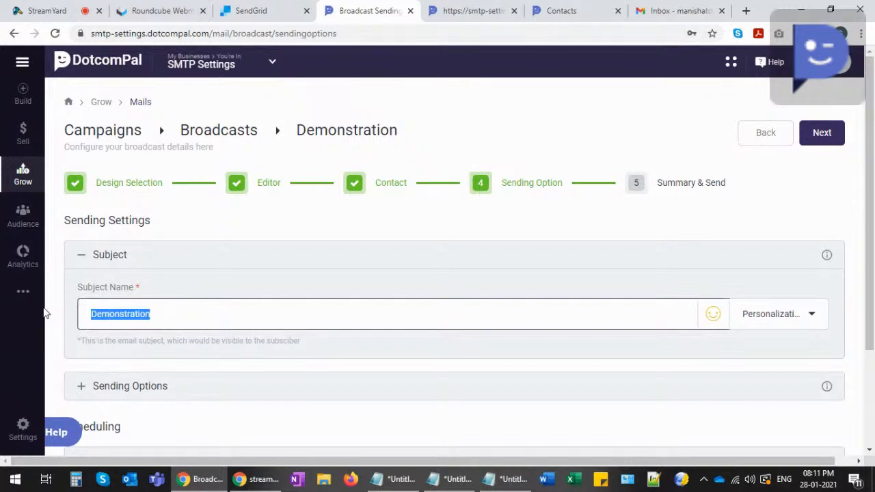
pyautogui.write('Hey,')
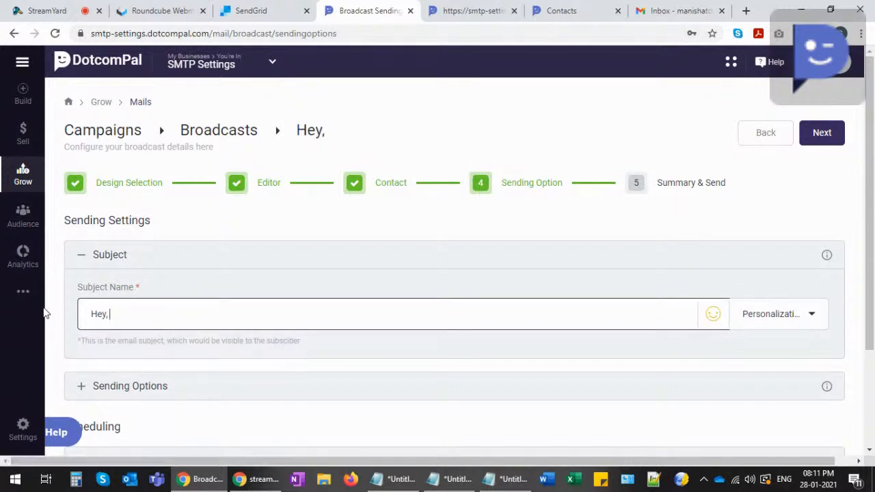
pyautogui.write(' how yo')
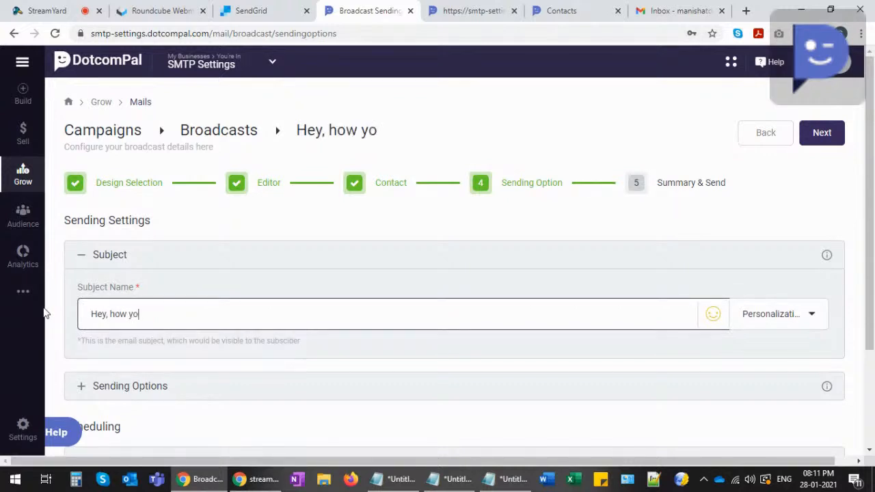
pyautogui.write('u liked it')
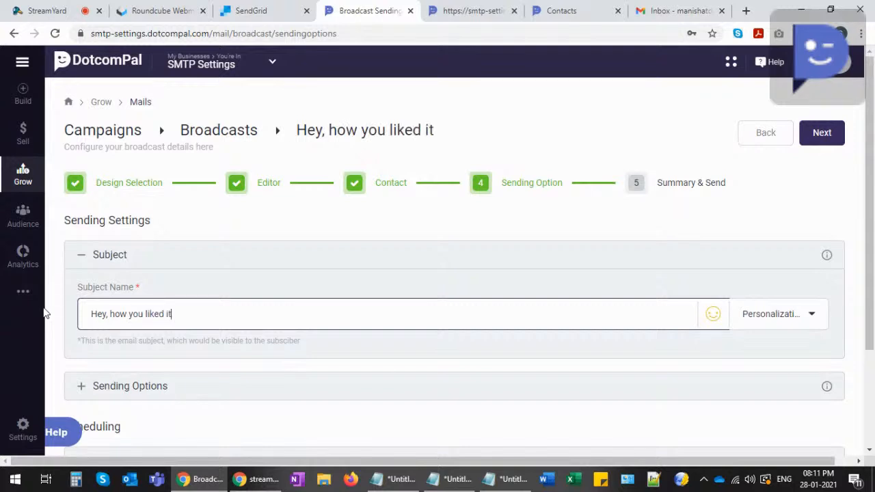
pyautogui.write('?')
pyautogui.scroll(-1, 64, 308)
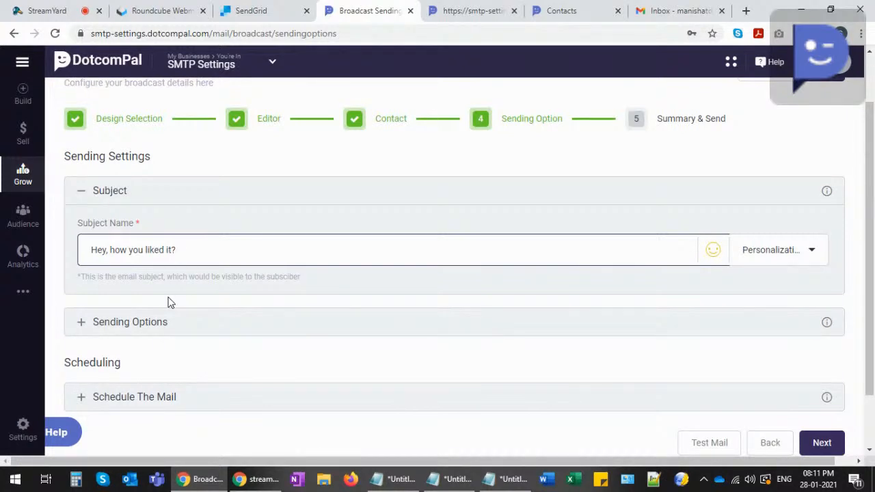
# - Append a thumbs-up emoji to the subject after checking the personalization fields
pyautogui.click(261, 239)
pyautogui.click(807, 251)
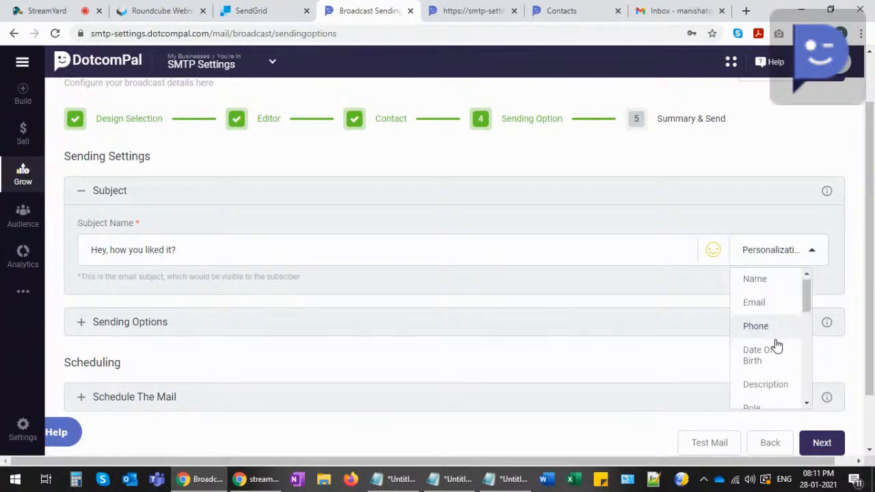
pyautogui.scroll(-5, 776, 346)
pyautogui.scroll(5, 773, 318)
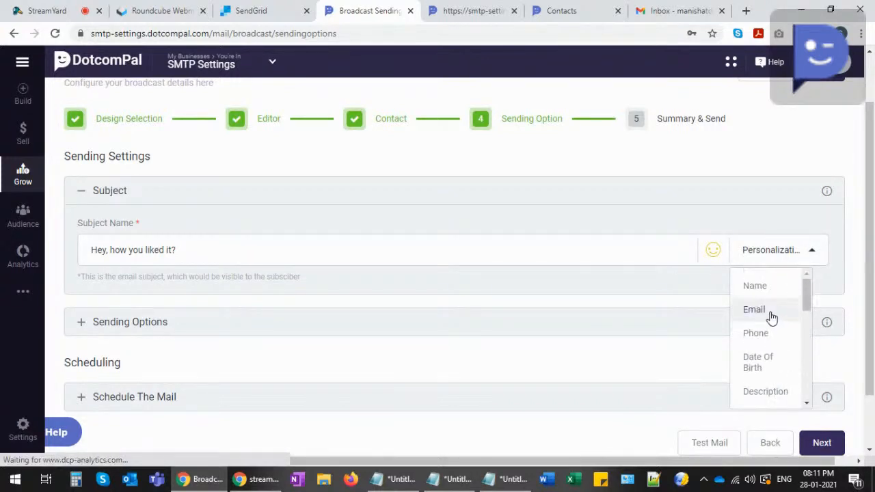
pyautogui.click(296, 247)
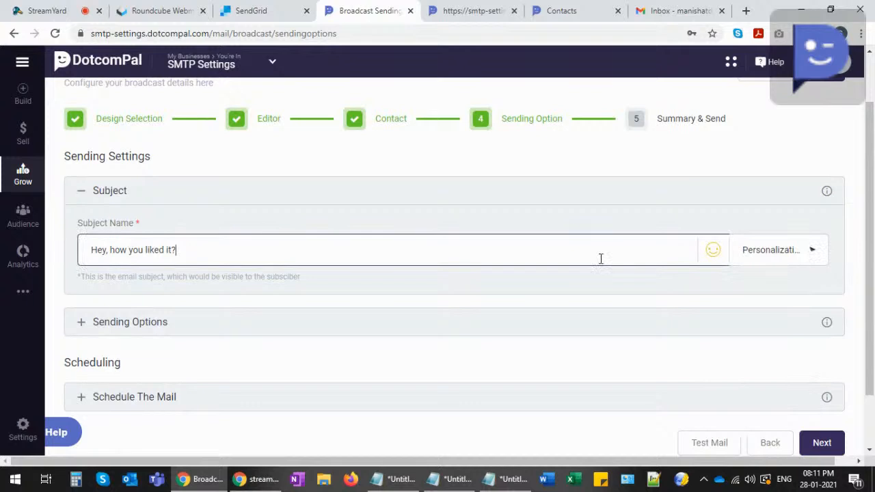
pyautogui.click(714, 250)
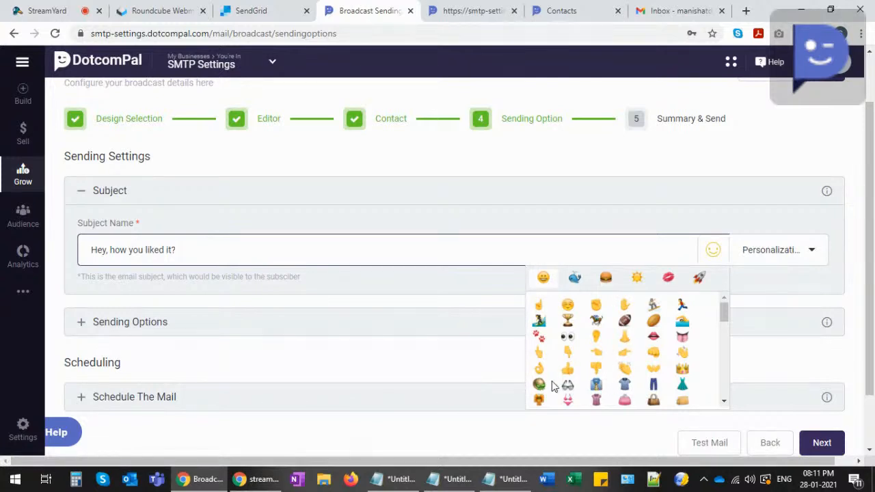
pyautogui.click(567, 369)
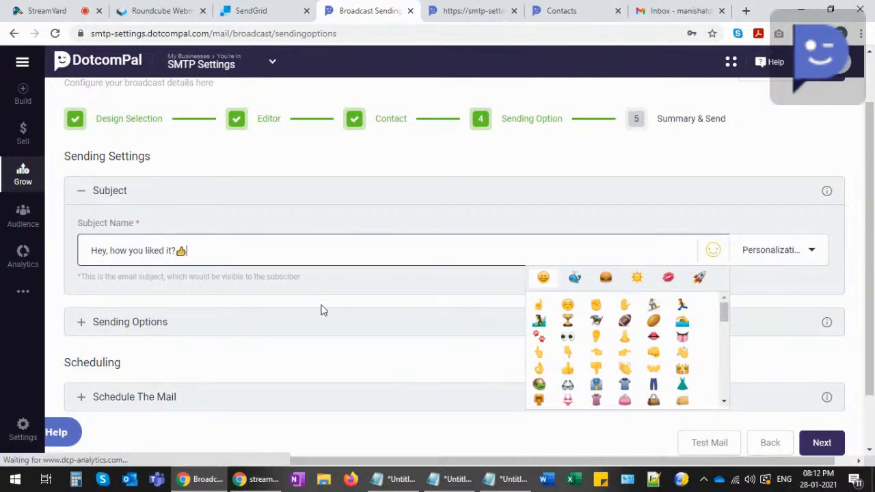
pyautogui.click(363, 296)
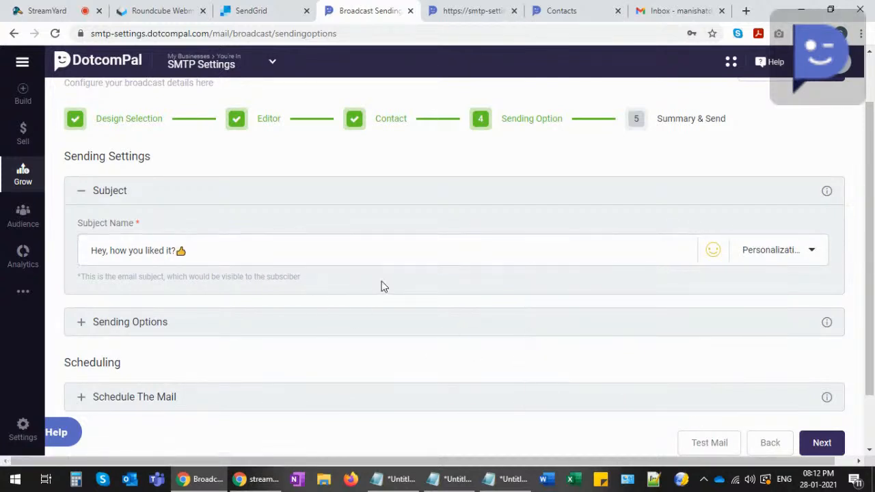
# - Under Sending Options, set the admin sender as both the From and Reply Name & Email
pyautogui.click(81, 324)
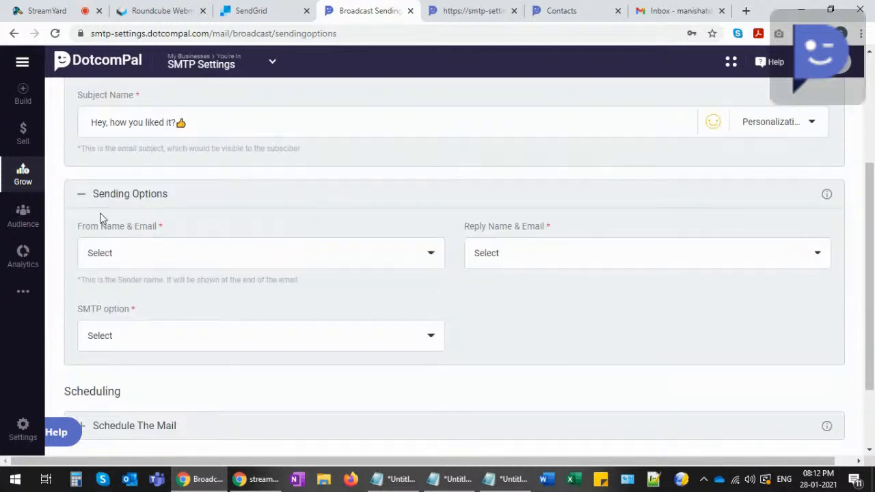
pyautogui.moveTo(82, 229); pyautogui.dragTo(134, 233)
pyautogui.click(149, 237)
pyautogui.moveTo(473, 231); pyautogui.dragTo(540, 227)
pyautogui.click(540, 230)
pyautogui.click(151, 265)
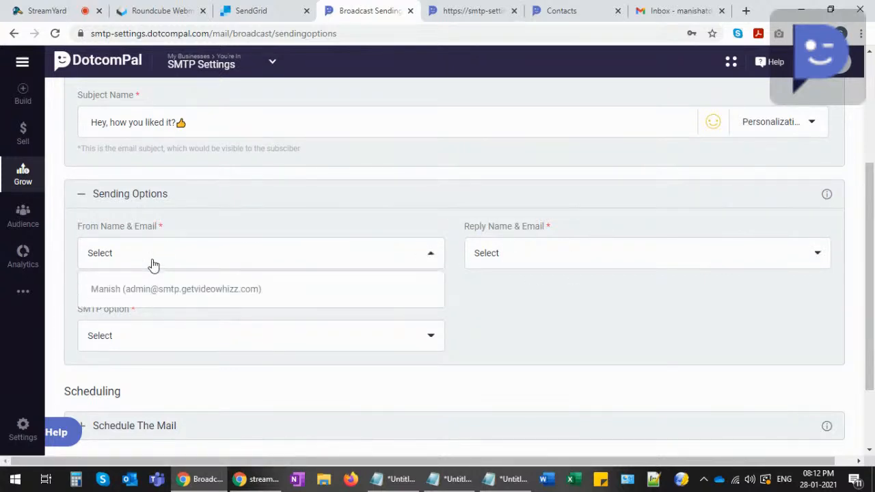
pyautogui.click(180, 290)
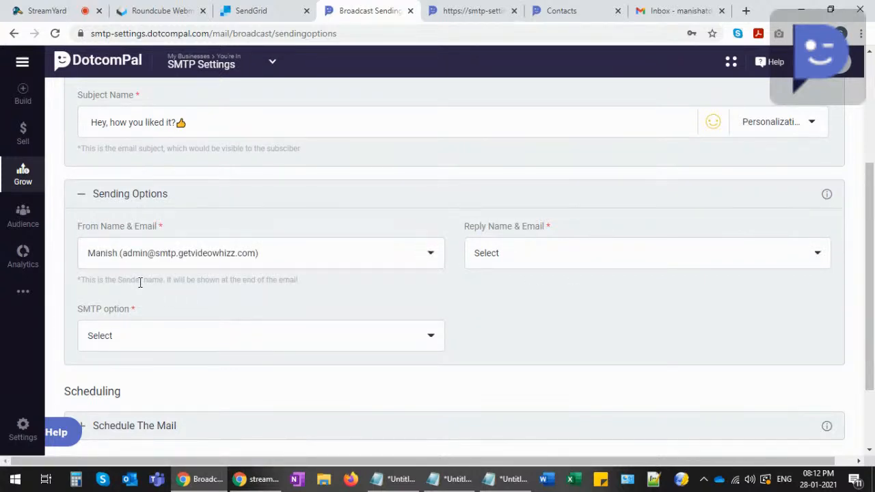
pyautogui.click(523, 256)
pyautogui.click(530, 289)
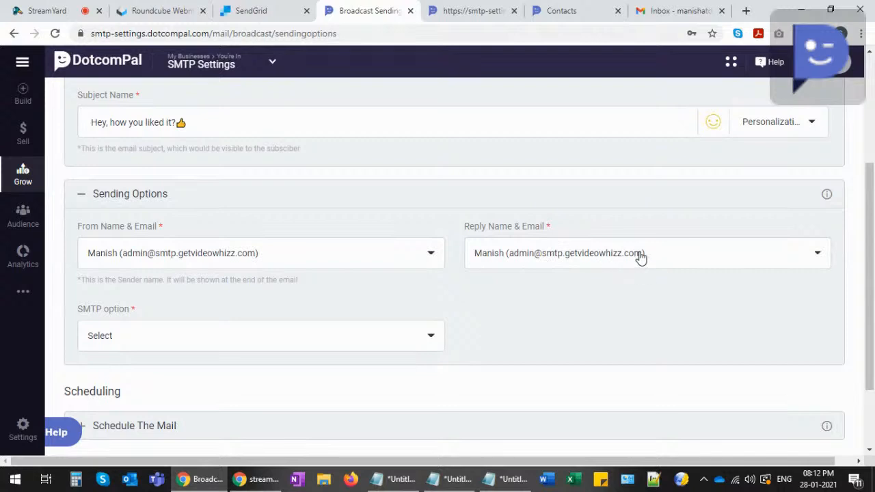
# - Choose SMTP Demonstration as the broadcast's SMTP option
pyautogui.scroll(-1, 285, 294)
pyautogui.click(151, 273)
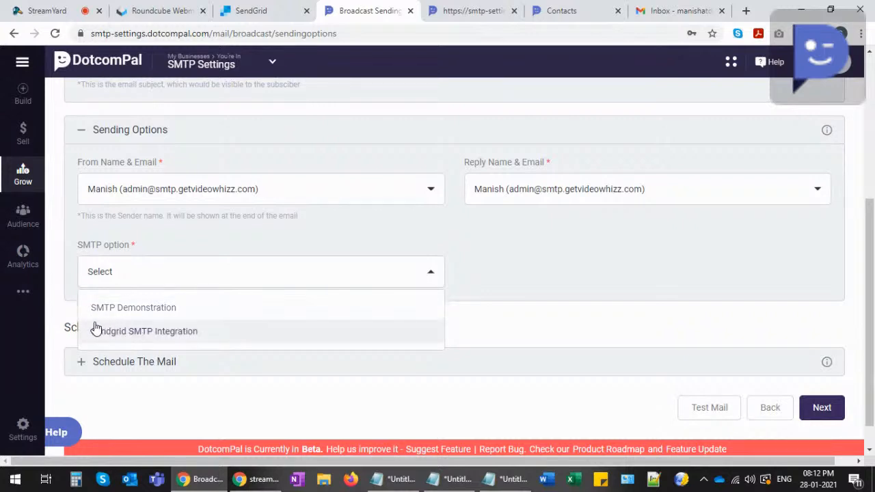
pyautogui.click(129, 308)
pyautogui.scroll(-1, 164, 308)
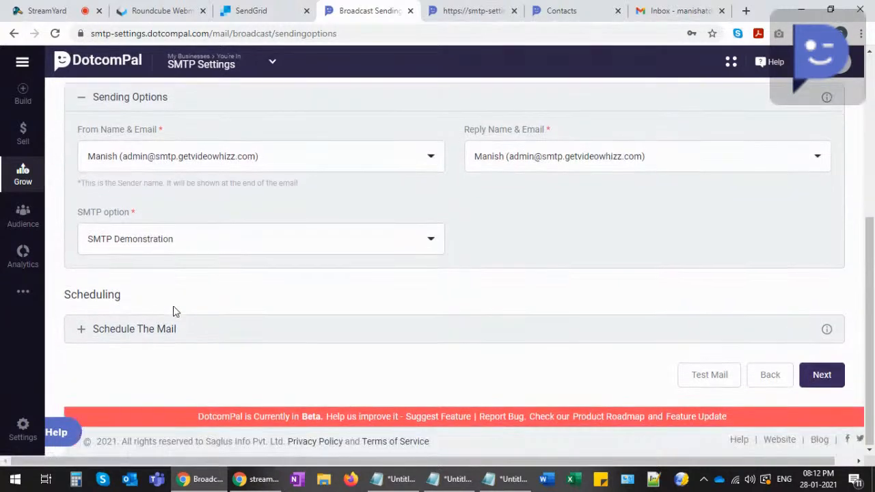
pyautogui.click(86, 332)
# - Keep the mail scheduled to send Now rather than at a set date, and advance to Summary & Send
pyautogui.scroll(-1, 155, 309)
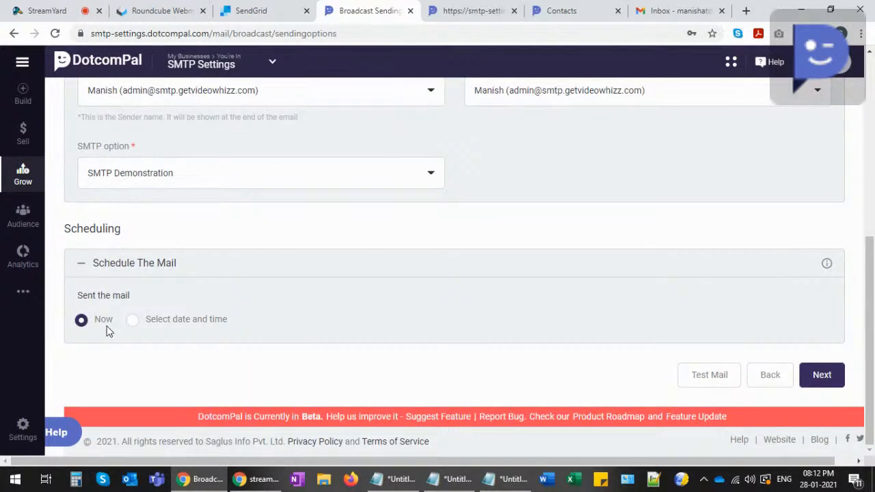
pyautogui.click(136, 327)
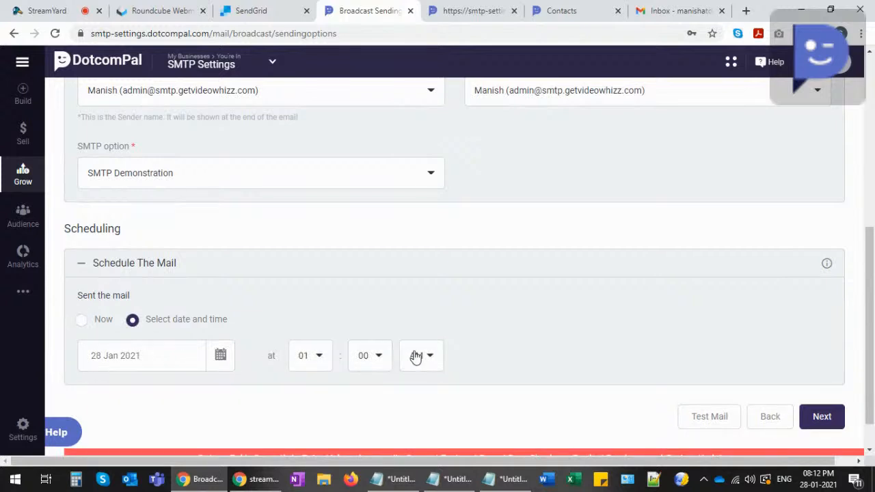
pyautogui.click(82, 322)
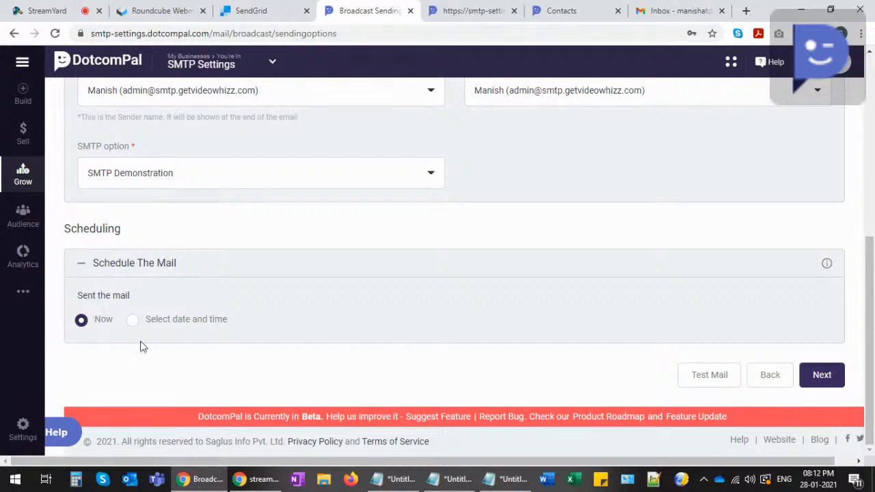
pyautogui.click(820, 384)
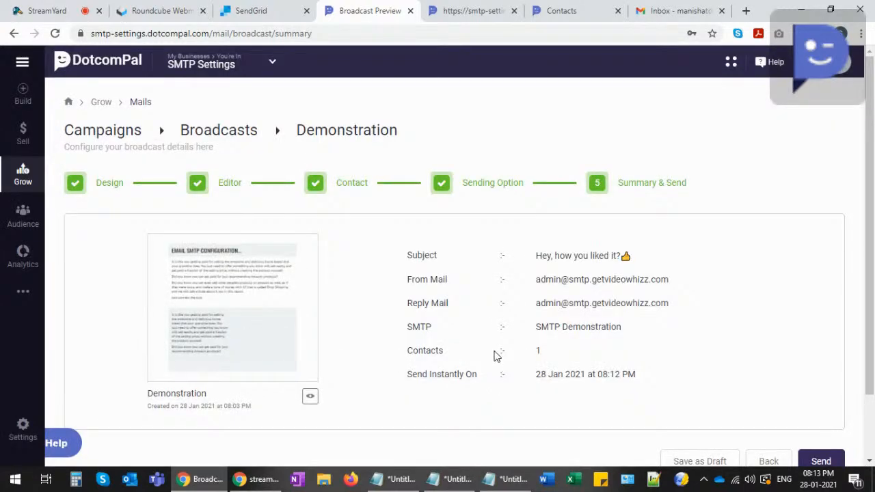
# - Review the summary's subject, From and Reply addresses, SMTP Demonstration setting and 1 contact
pyautogui.moveTo(536, 255); pyautogui.dragTo(619, 256)
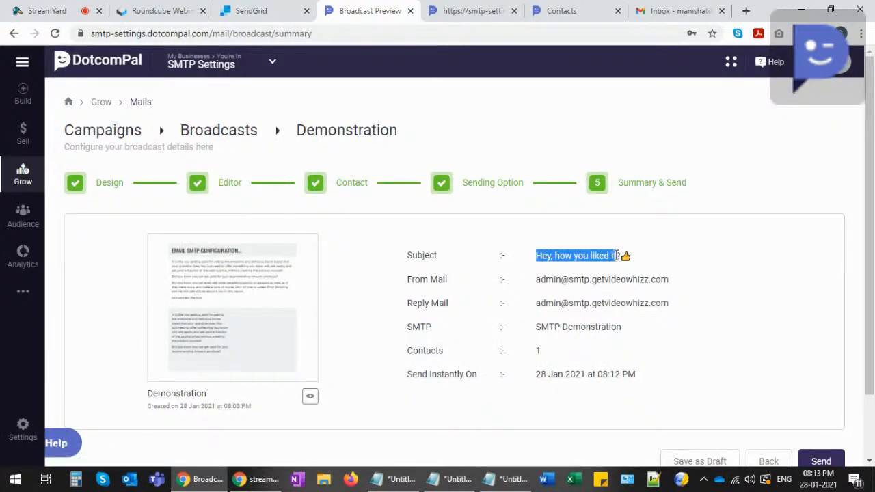
pyautogui.moveTo(536, 279); pyautogui.dragTo(654, 281)
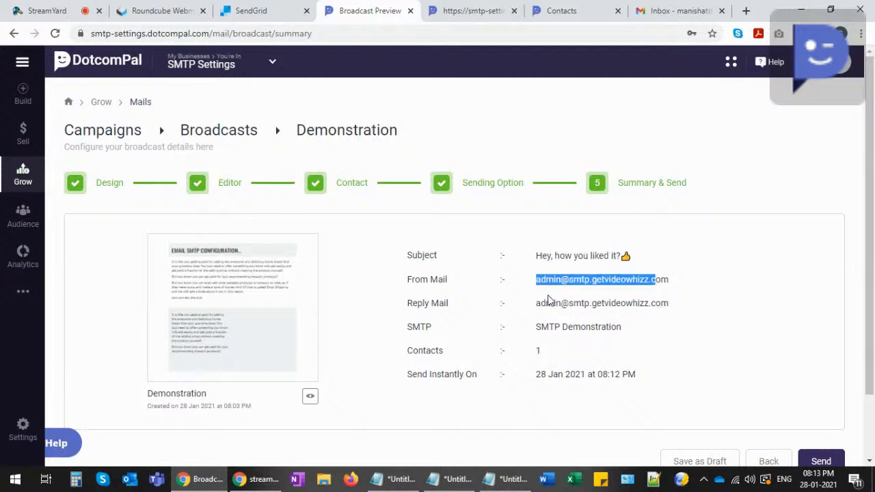
pyautogui.moveTo(536, 302); pyautogui.dragTo(656, 303)
pyautogui.moveTo(535, 326); pyautogui.dragTo(624, 331)
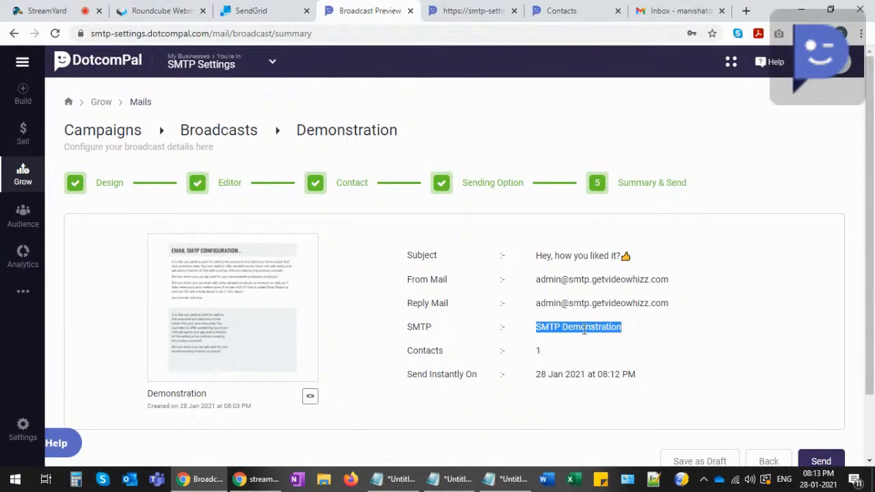
pyautogui.moveTo(533, 355); pyautogui.dragTo(545, 352)
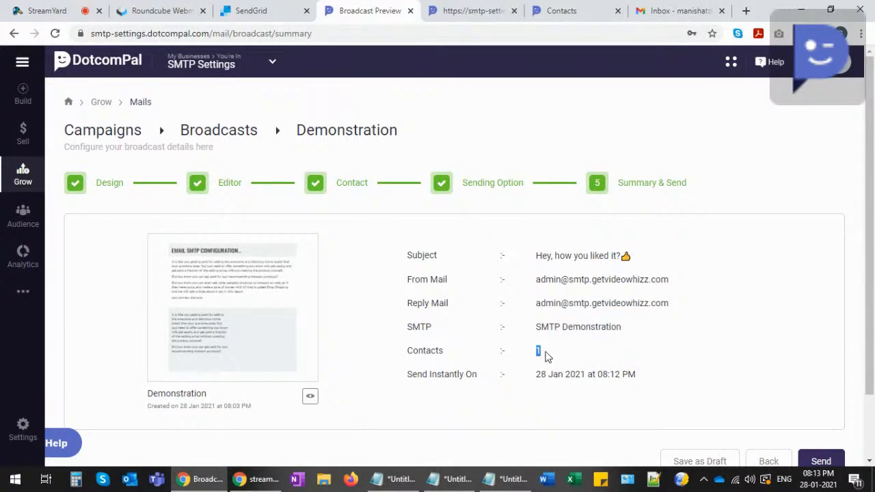
pyautogui.click(545, 356)
# - Confirm the instant send time of 28 Jan 2021, 08:12 PM, and send the Demonstration broadcast
pyautogui.moveTo(416, 375); pyautogui.dragTo(479, 380)
pyautogui.moveTo(536, 376); pyautogui.dragTo(630, 378)
pyautogui.click(628, 378)
pyautogui.moveTo(604, 374); pyautogui.dragTo(617, 375)
pyautogui.click(615, 376)
pyautogui.moveTo(603, 374); pyautogui.dragTo(619, 375)
pyautogui.click(615, 374)
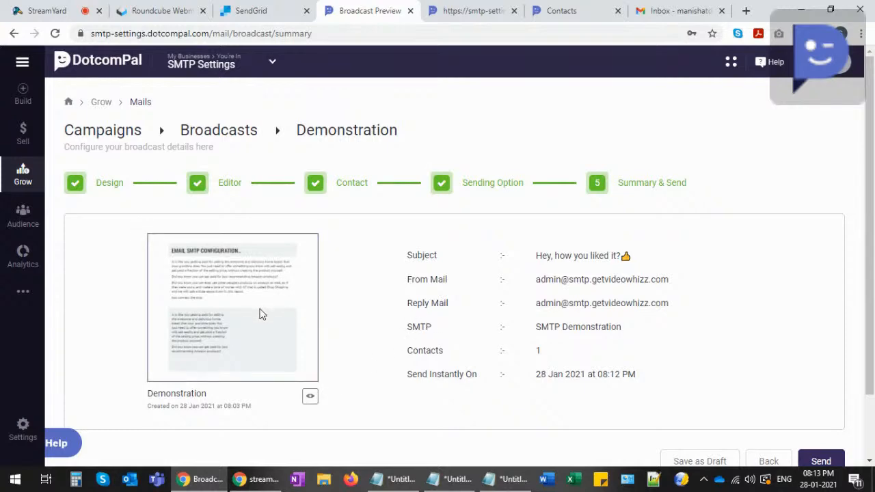
pyautogui.scroll(-2, 713, 380)
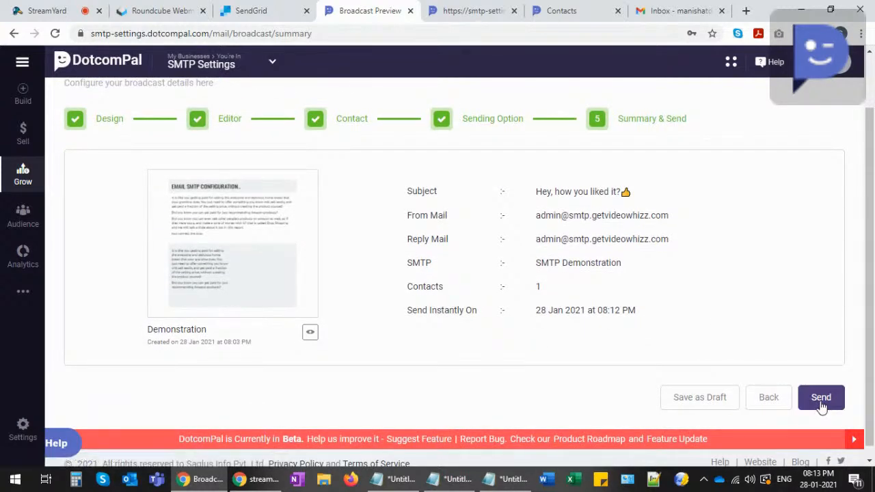
pyautogui.click(820, 399)
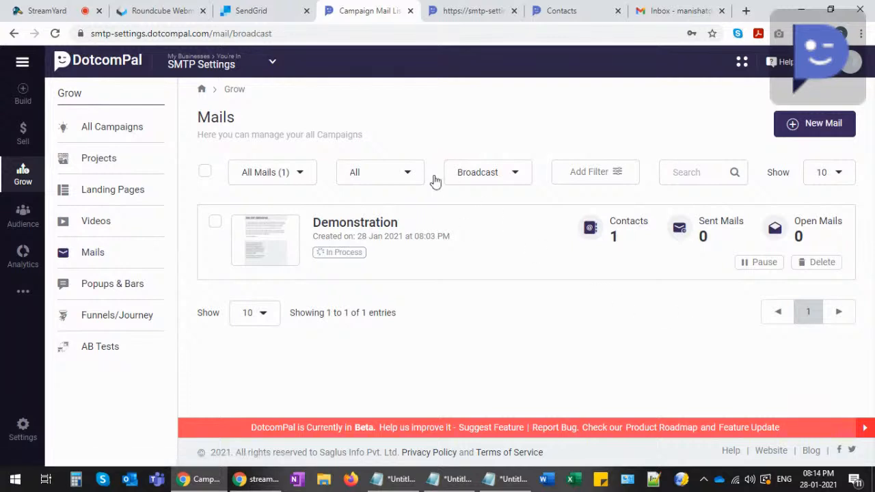
# - Reload Mails to see Demonstration Completed with 1 sent mail, then view its analytics
pyautogui.click(55, 33)
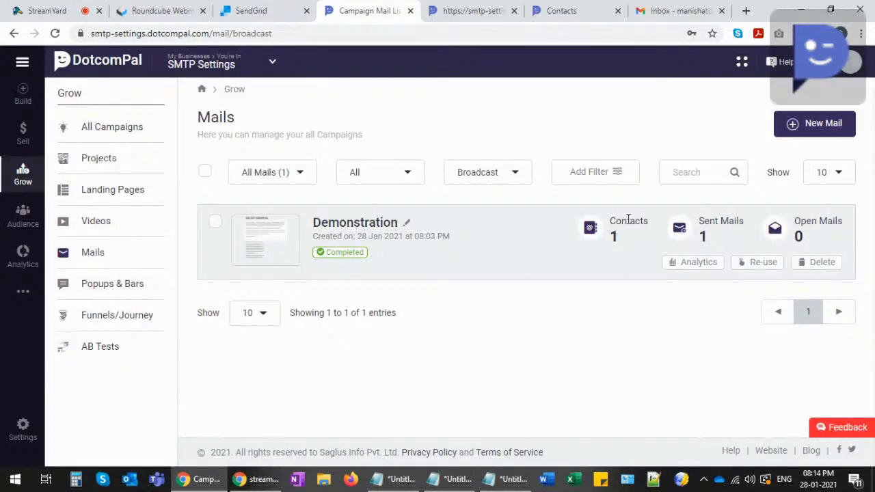
pyautogui.moveTo(611, 221); pyautogui.dragTo(644, 220)
pyautogui.moveTo(700, 222); pyautogui.dragTo(740, 232)
pyautogui.click(736, 227)
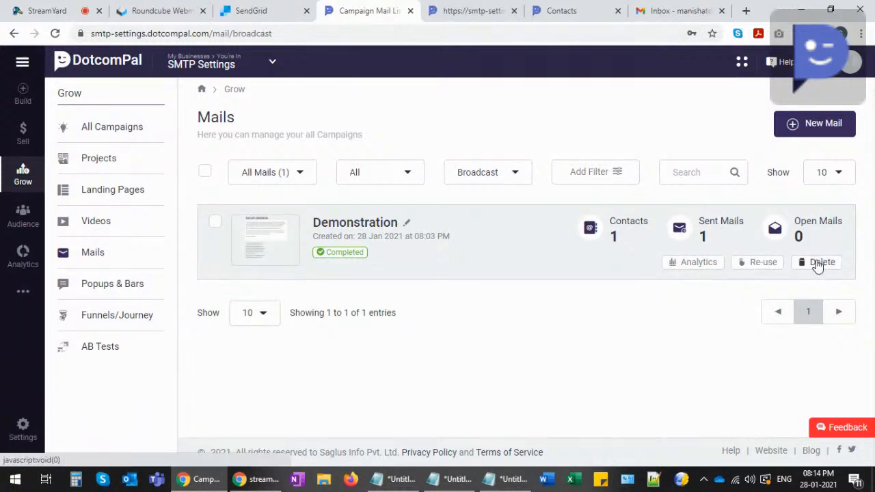
pyautogui.click(695, 269)
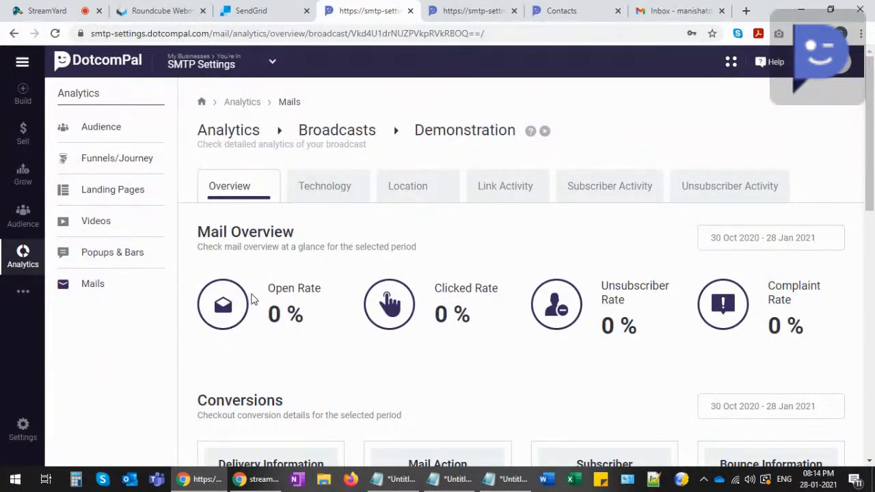
pyautogui.moveTo(271, 287); pyautogui.dragTo(327, 289)
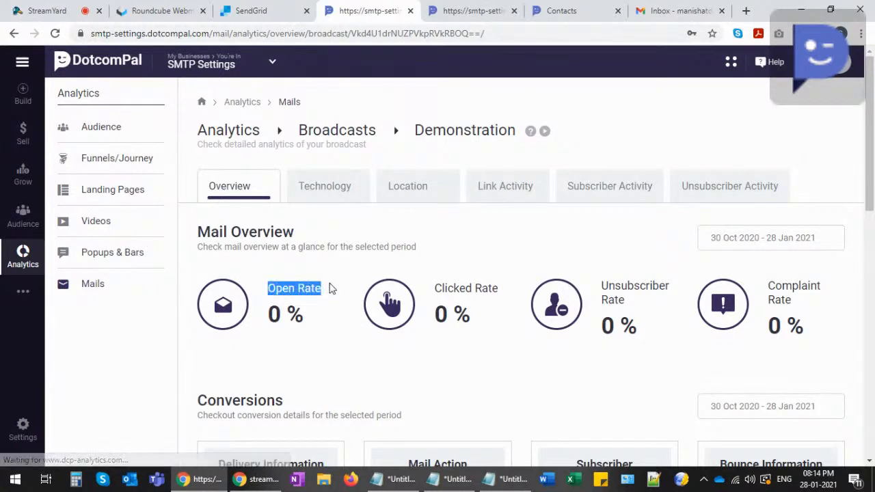
pyautogui.moveTo(435, 292); pyautogui.dragTo(499, 289)
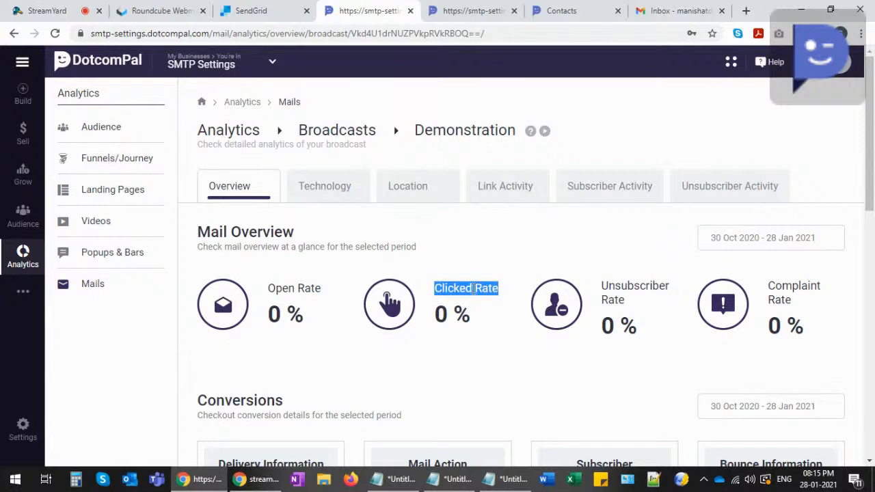
pyautogui.click(477, 288)
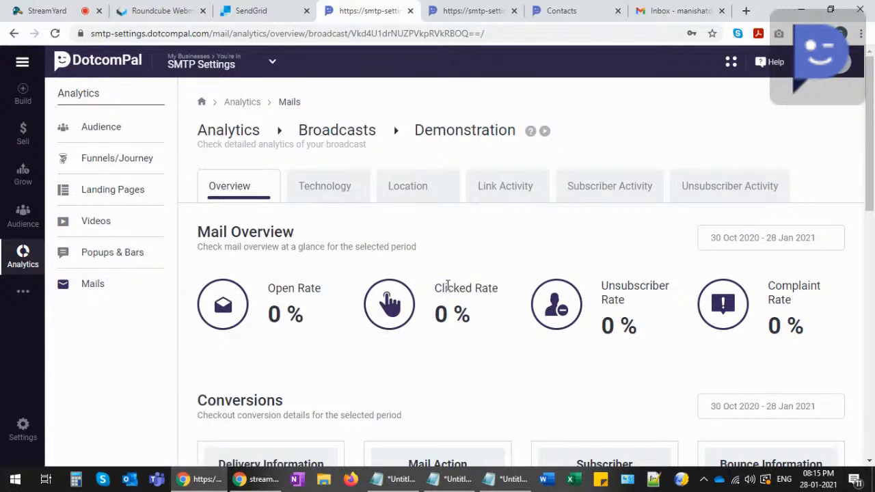
pyautogui.moveTo(435, 289); pyautogui.dragTo(489, 294)
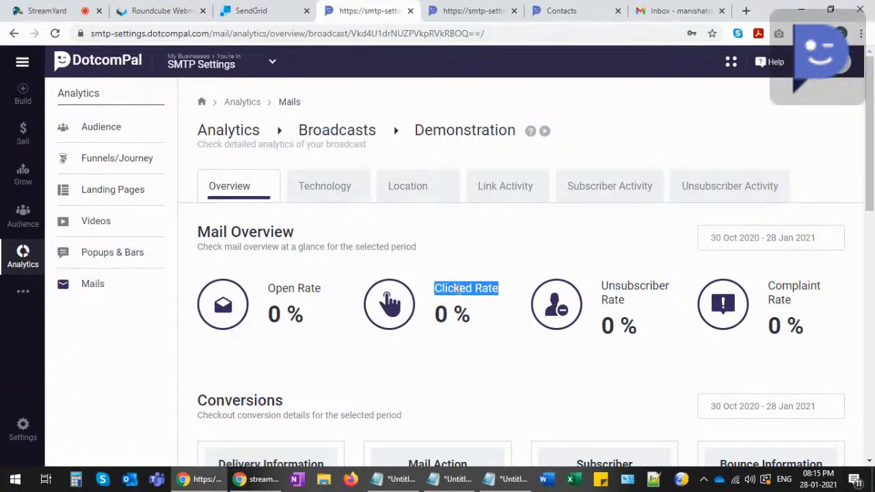
pyautogui.click(441, 285)
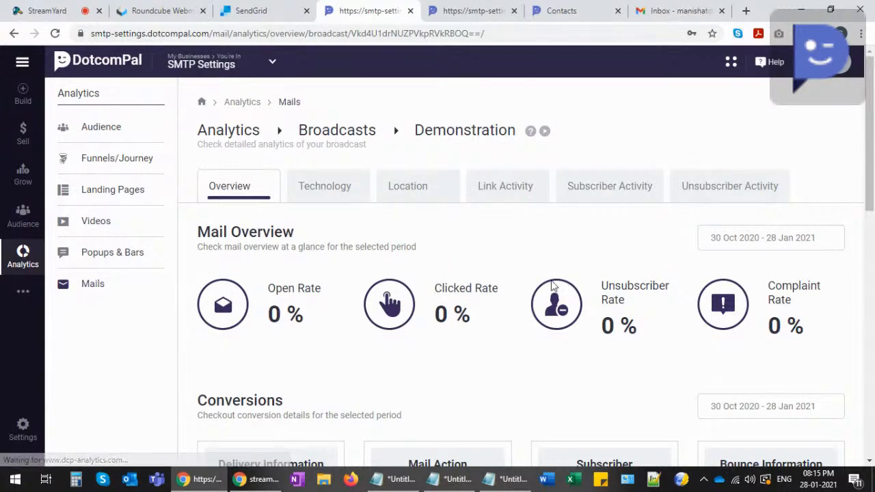
pyautogui.moveTo(602, 285); pyautogui.dragTo(624, 291)
pyautogui.click(624, 291)
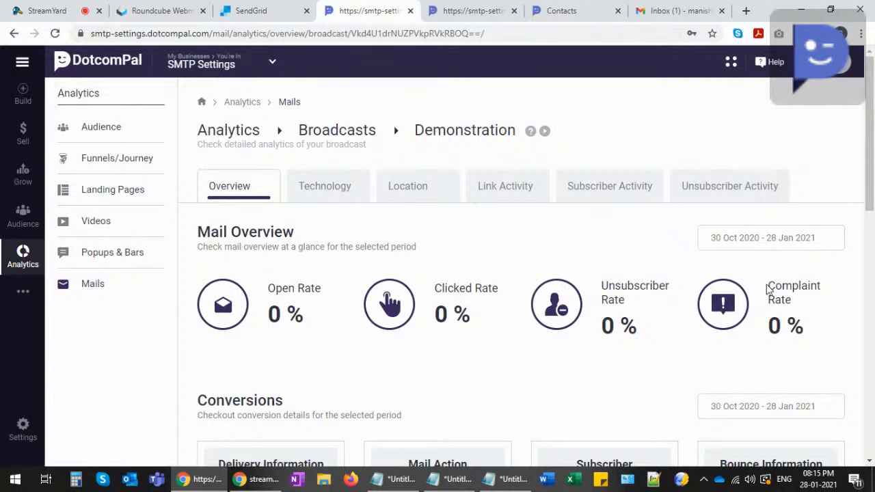
pyautogui.moveTo(766, 286); pyautogui.dragTo(792, 294)
pyautogui.click(776, 290)
pyautogui.moveTo(773, 287); pyautogui.dragTo(795, 308)
pyautogui.click(776, 293)
pyautogui.click(795, 308)
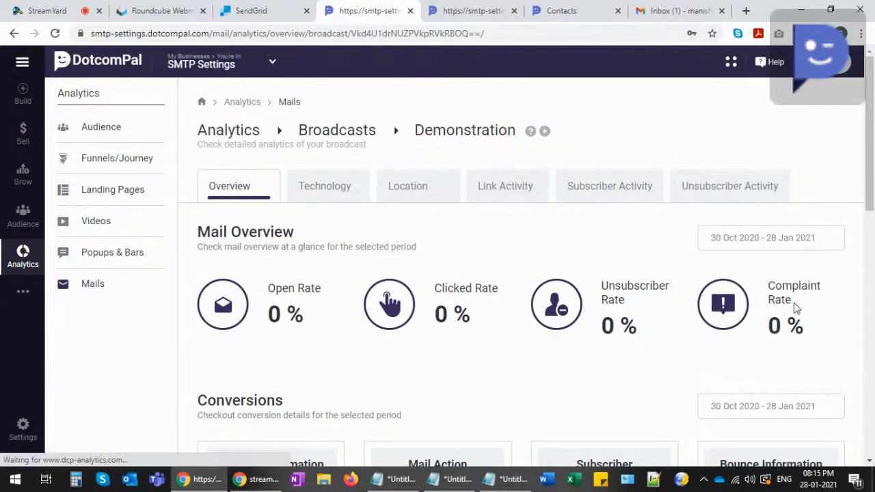
pyautogui.moveTo(601, 287); pyautogui.dragTo(635, 297)
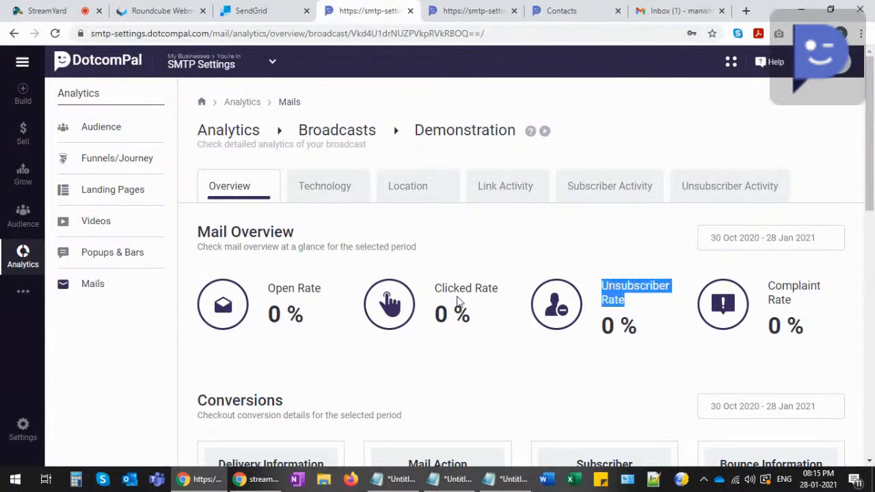
pyautogui.moveTo(269, 288); pyautogui.dragTo(324, 294)
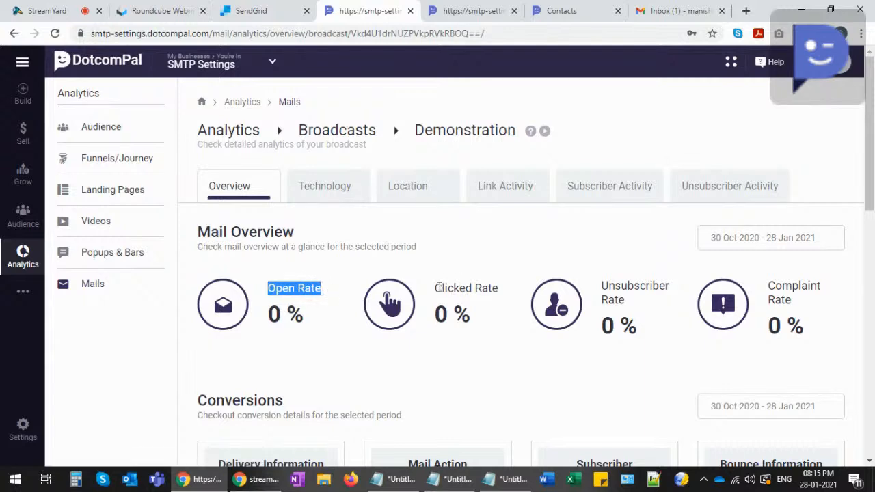
pyautogui.moveTo(435, 288); pyautogui.dragTo(502, 293)
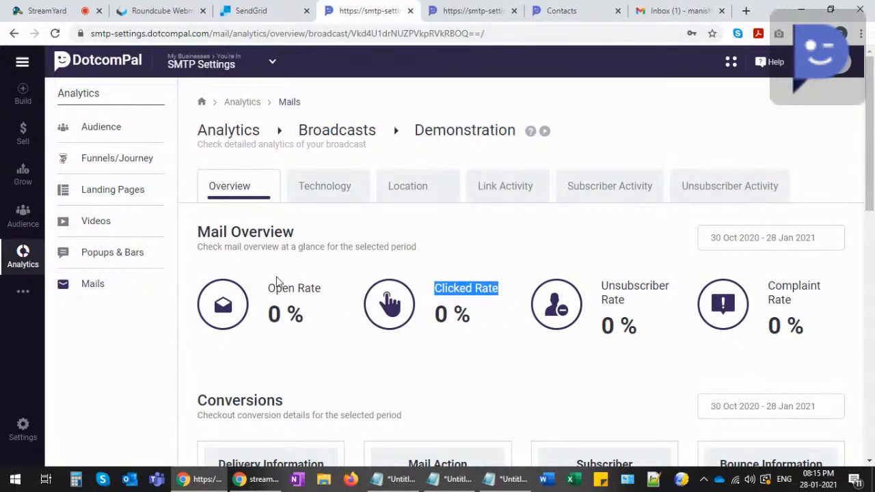
pyautogui.scroll(-5, 321, 289)
pyautogui.scroll(-3, 267, 289)
pyautogui.scroll(-3, 313, 248)
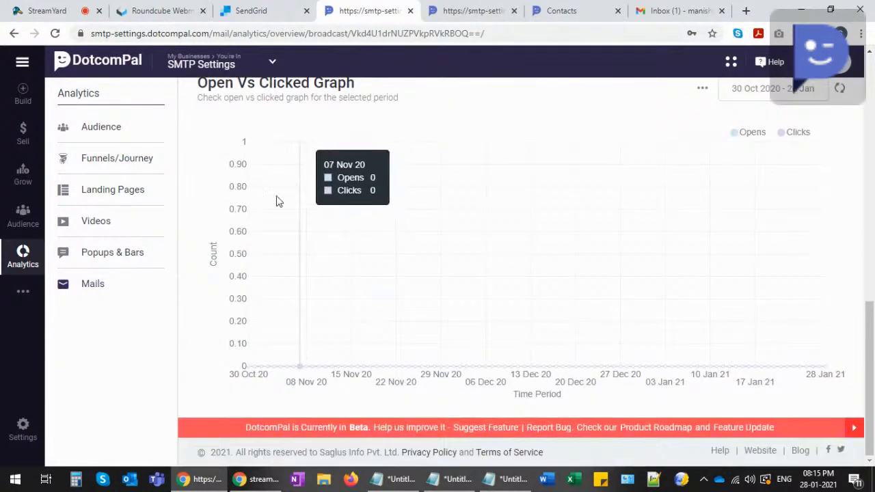
pyautogui.scroll(10, 337, 239)
pyautogui.scroll(2, 338, 239)
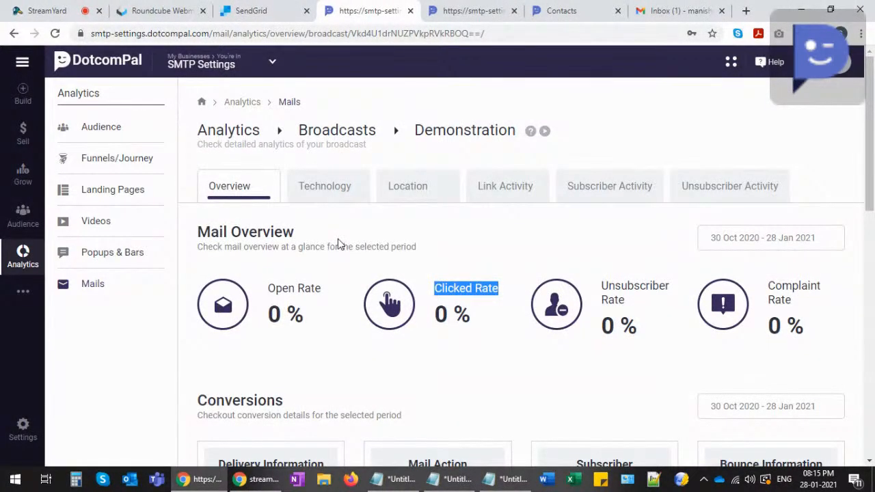
pyautogui.click(328, 246)
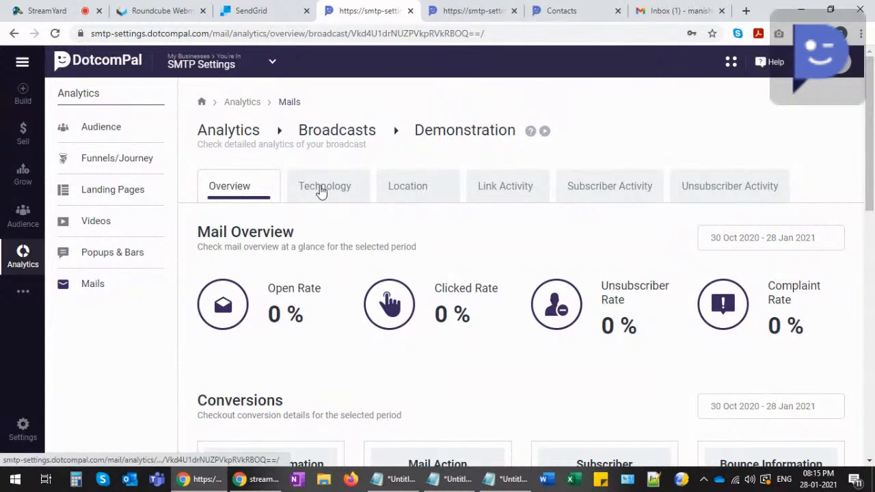
# - Review the mail's Technology, Location and Link Activity analytics
pyautogui.click(321, 190)
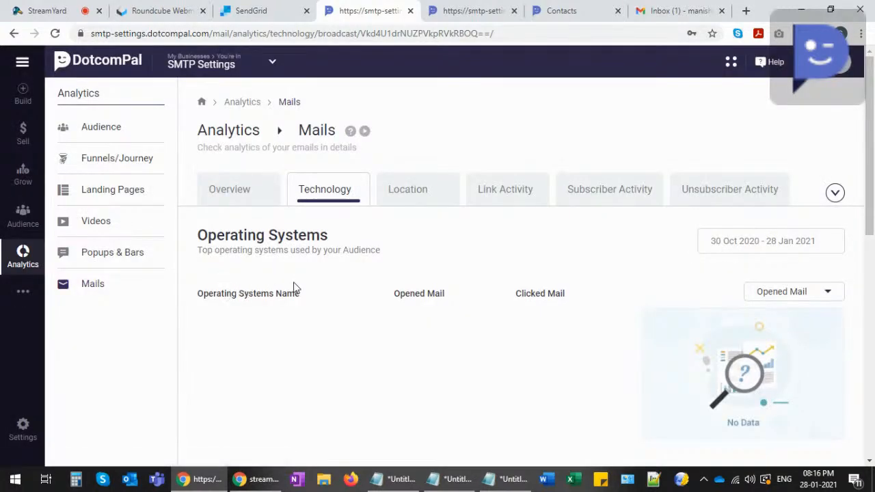
pyautogui.scroll(-7, 292, 291)
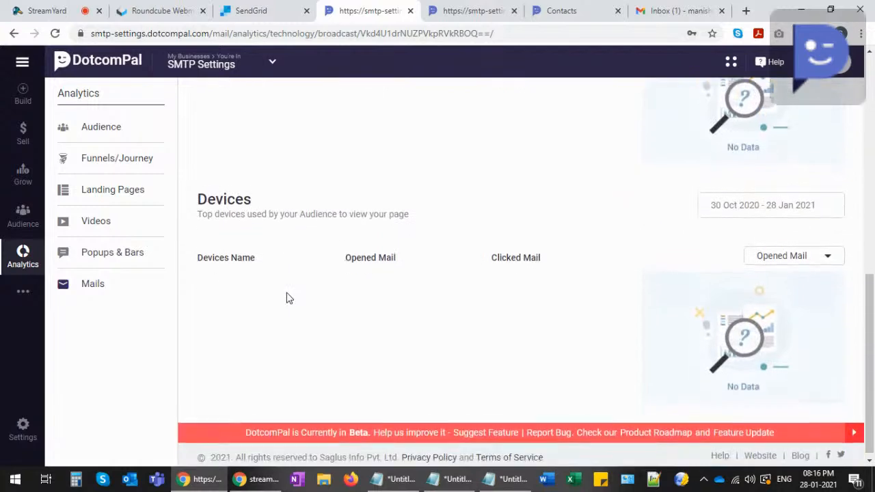
pyautogui.scroll(8, 288, 298)
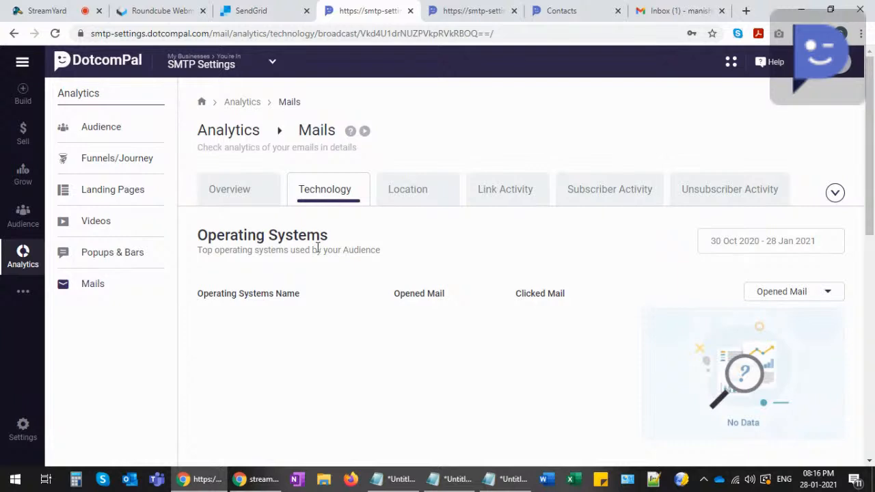
pyautogui.click(412, 195)
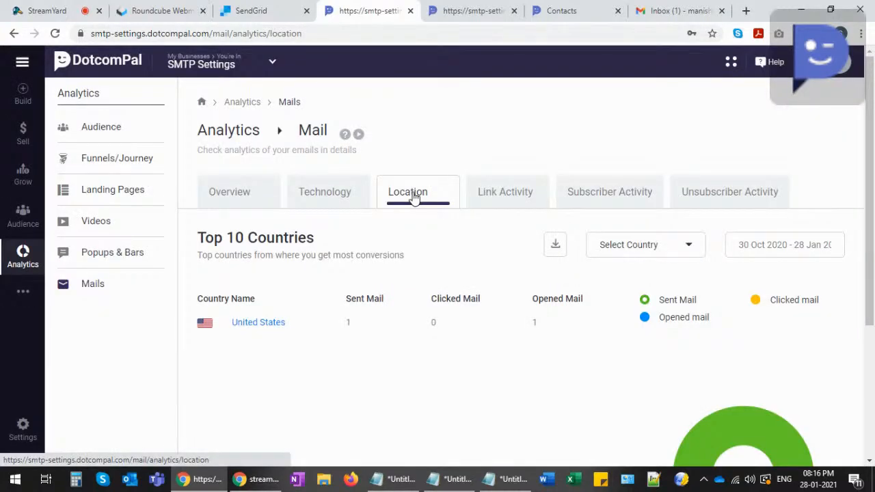
pyautogui.click(503, 192)
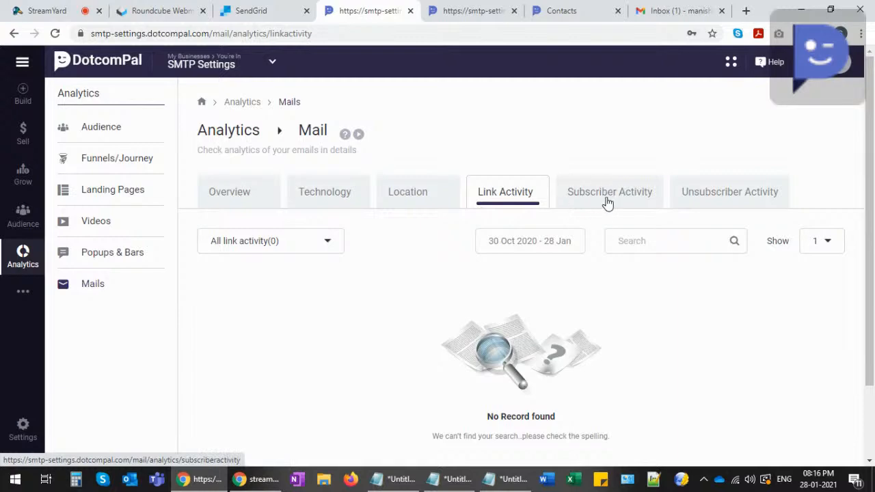
# - Return to the analytics Overview, then bring up the Gmail inbox
pyautogui.click(247, 198)
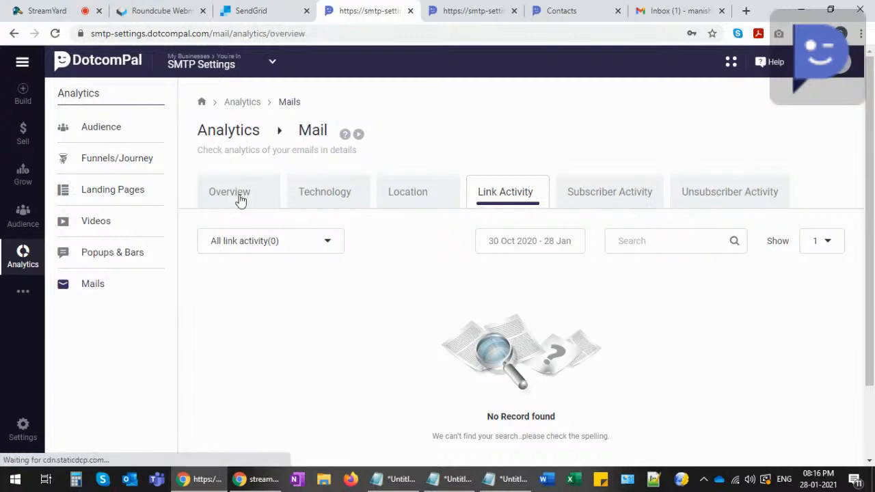
pyautogui.click(677, 11)
pyautogui.click(560, 197)
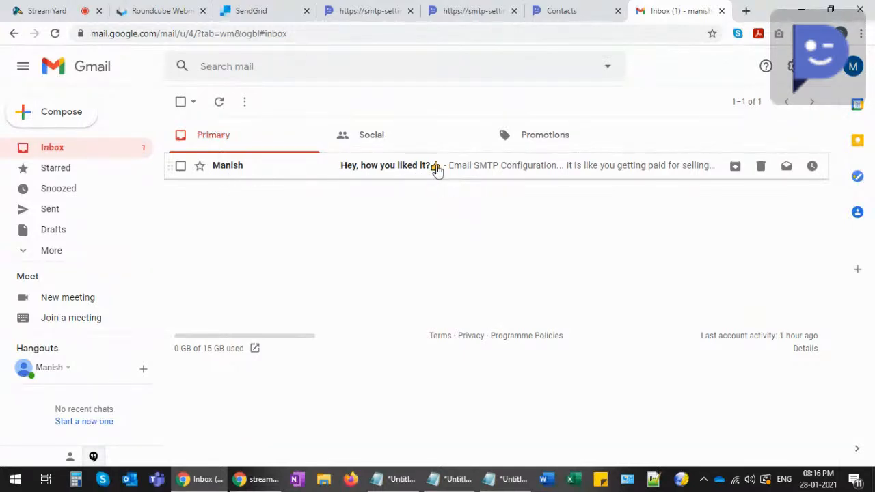
pyautogui.click(455, 166)
pyautogui.scroll(-2, 303, 278)
pyautogui.scroll(-3, 304, 279)
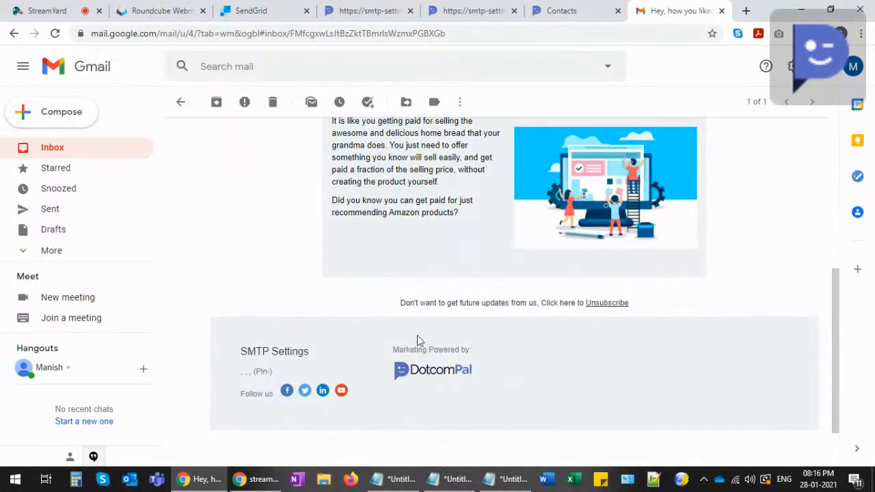
pyautogui.moveTo(247, 352); pyautogui.dragTo(309, 351)
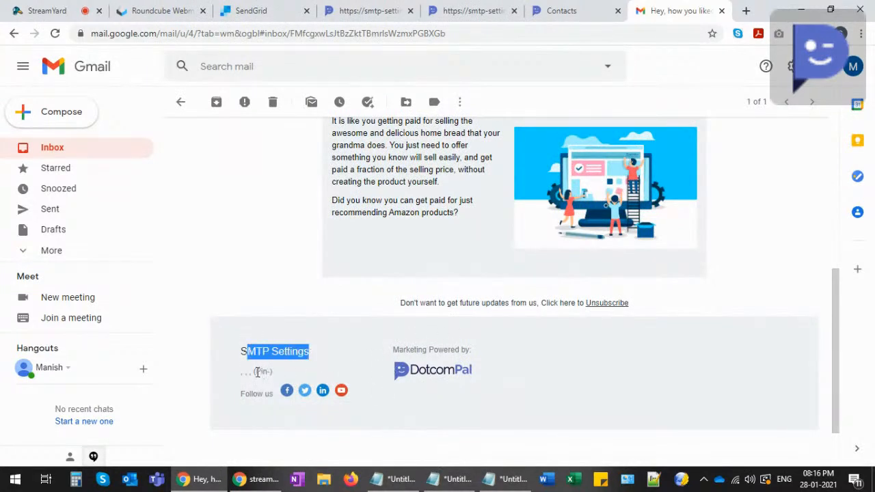
pyautogui.scroll(1, 449, 347)
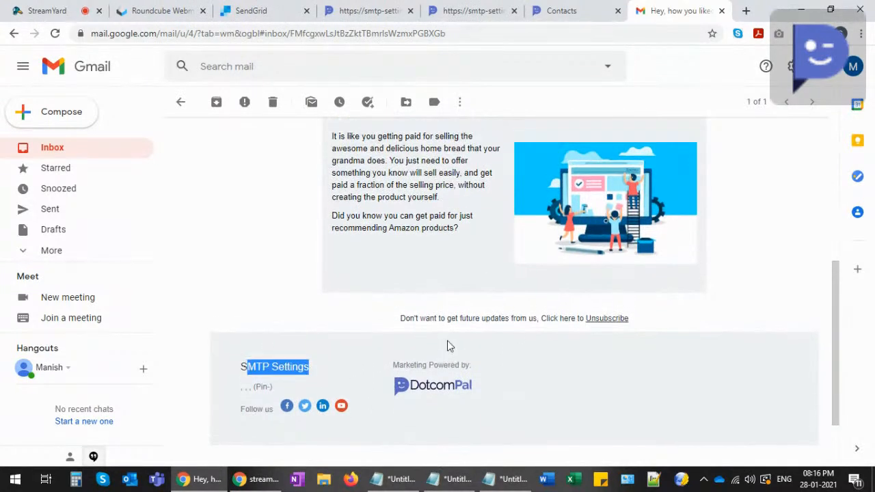
pyautogui.scroll(5, 449, 347)
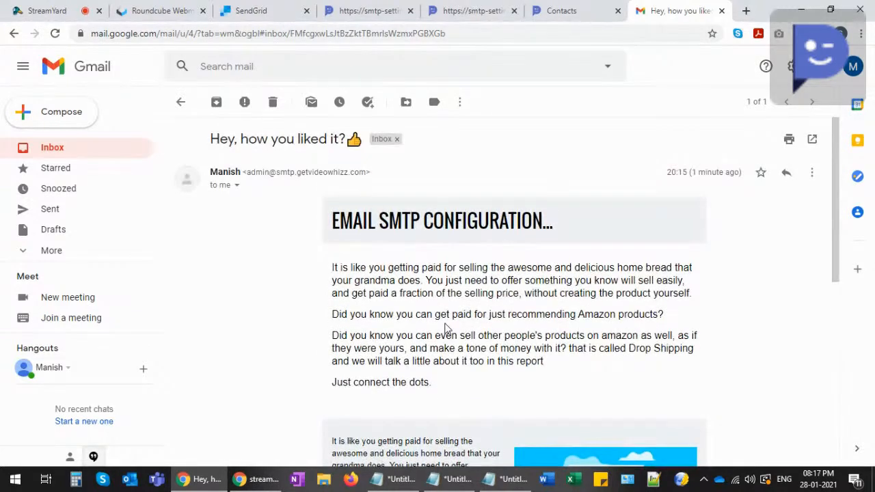
pyautogui.click(53, 148)
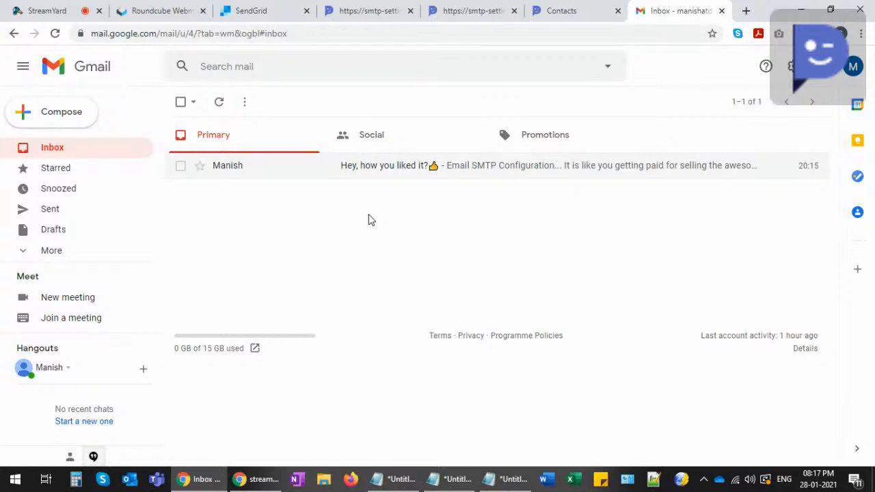
# - Back in the StreamYard studio, start ending the live broadcast to get the 'End the broadcast?' prompt
pyautogui.click(43, 10)
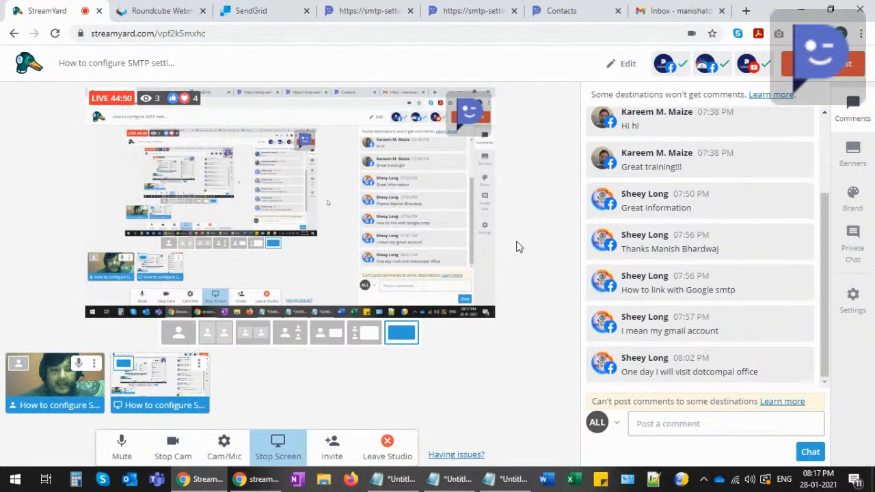
pyautogui.moveTo(635, 234)
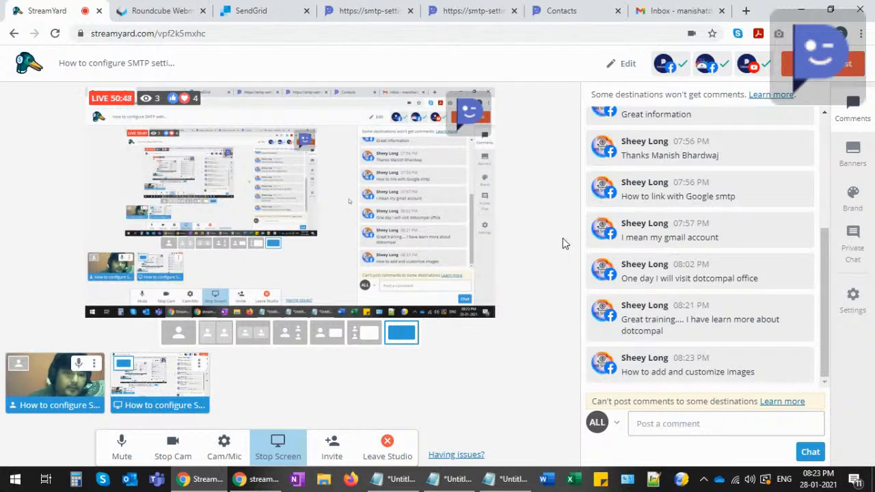
pyautogui.click(820, 63)
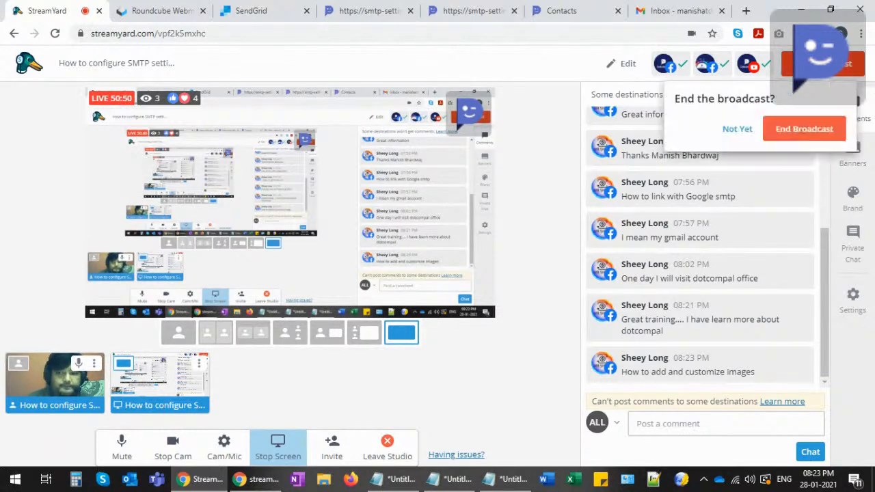